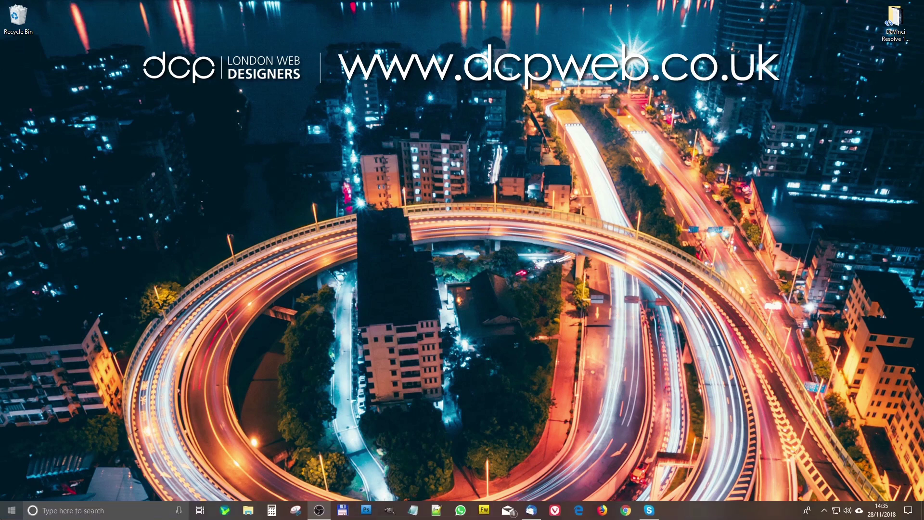
Launch DaVinci Resolve 15 from the Blackmagic Design folder in the Start menu.
left_click(11, 510)
left_click(73, 448)
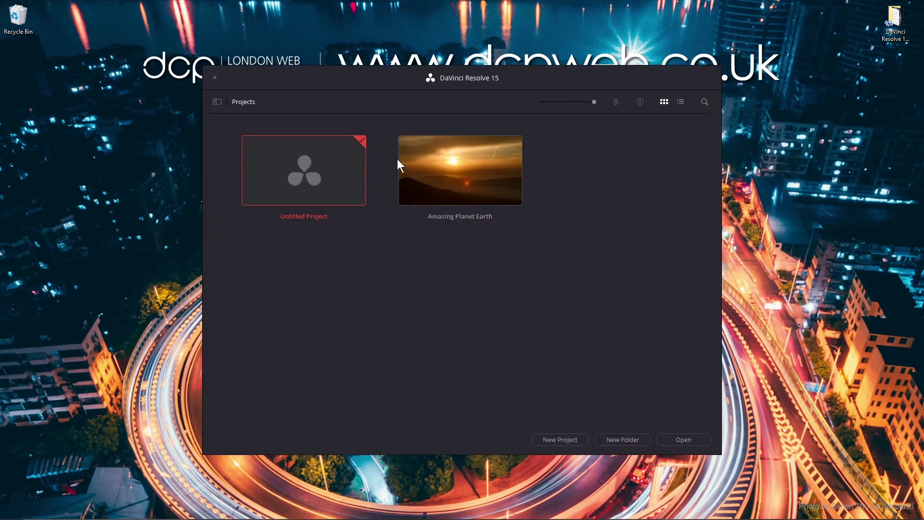
Open the Amazing Planet Earth project and go to the Edit page.
double_click(443, 171)
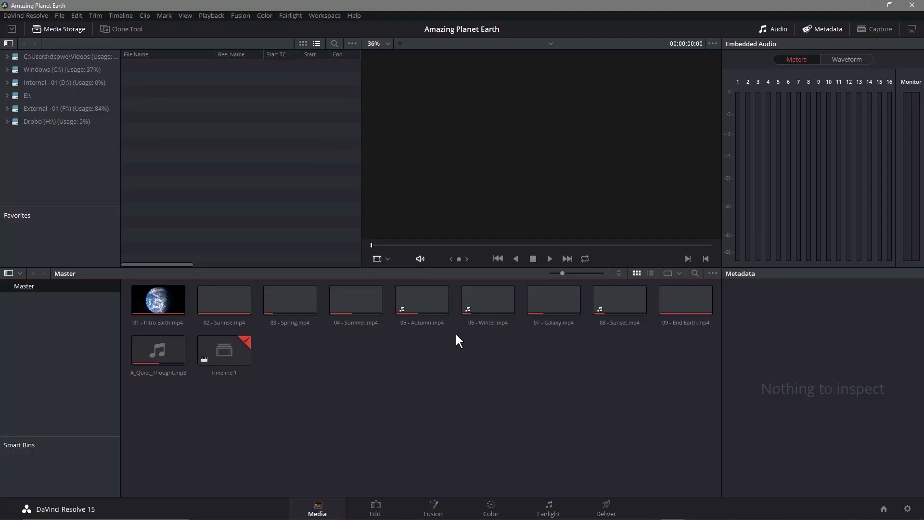
left_click(375, 508)
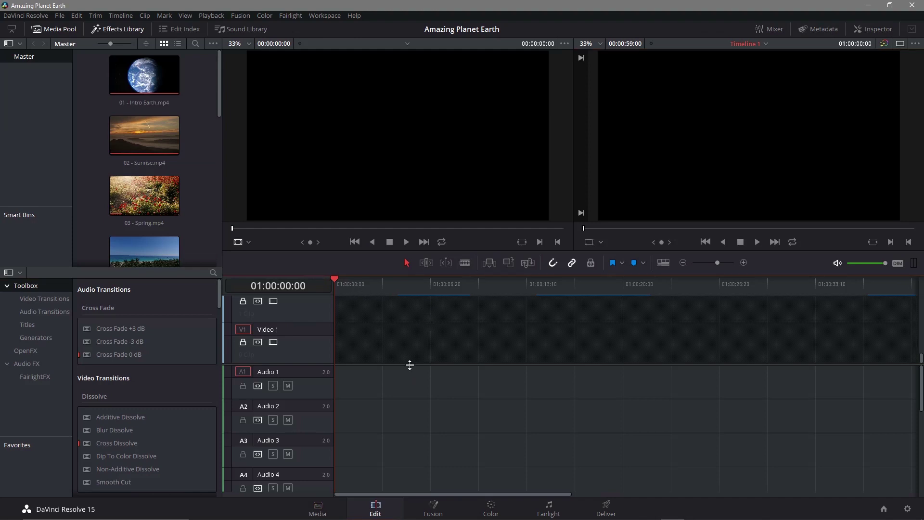
Enlarge the video track area, bring the top tracks into view and scrub to the Sunrise clip.
left_click_drag(409, 363, 405, 452)
scroll(446, 392, "up", 6)
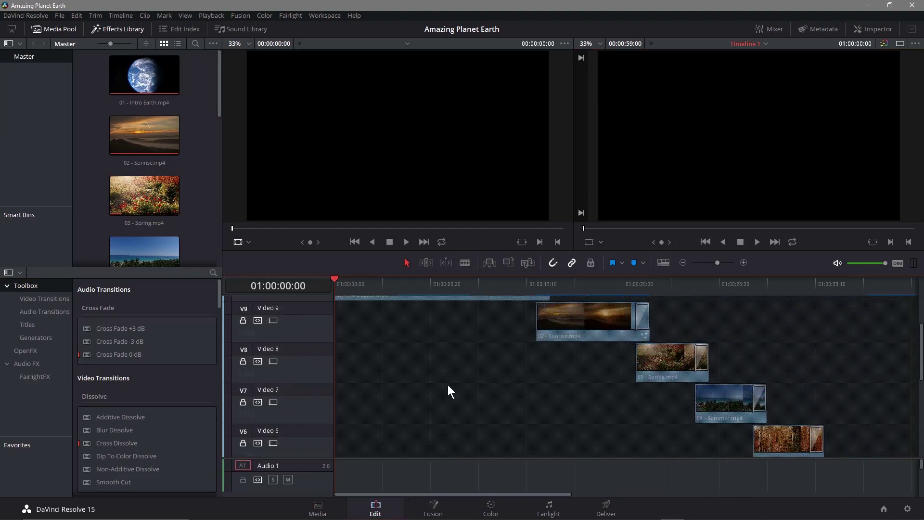
scroll(447, 390, "up", 1)
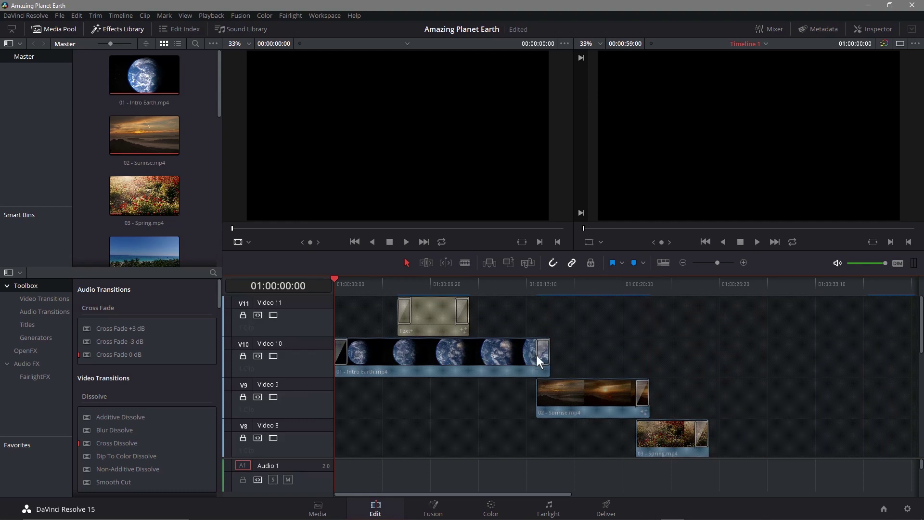
left_click_drag(524, 291, 340, 310)
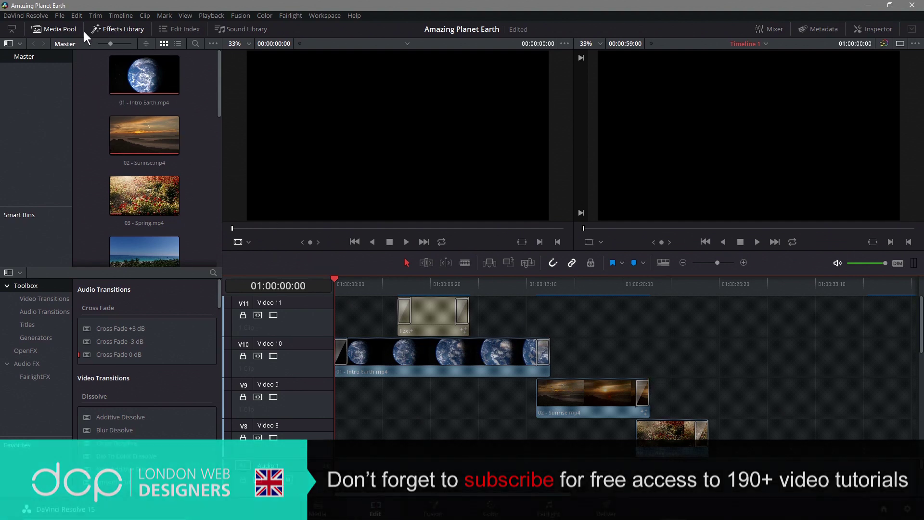
Save the project as a new copy named 'Amazing Planet Earth V2'.
left_click(60, 16)
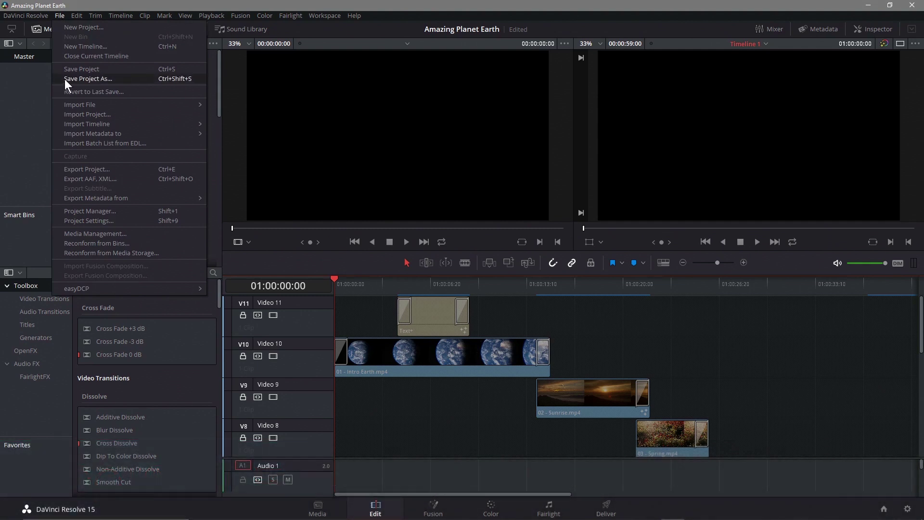
left_click(65, 79)
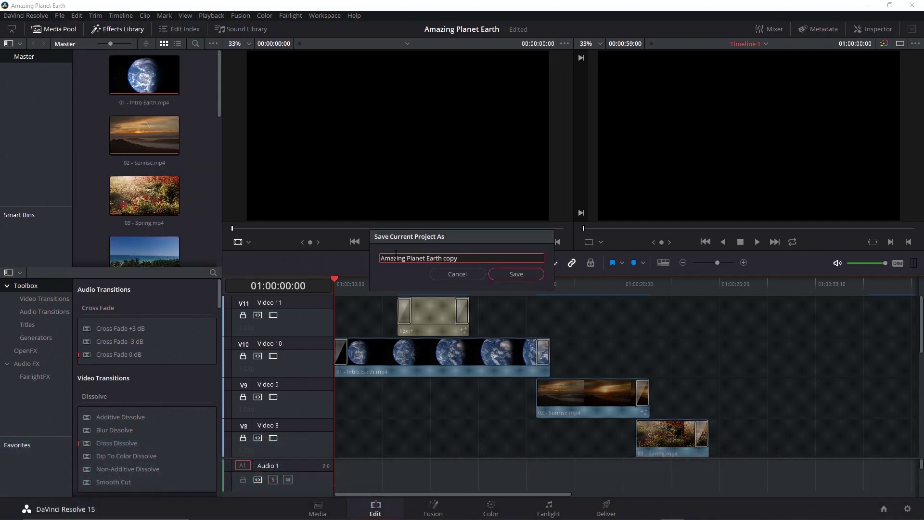
left_click_drag(441, 258, 491, 258)
type("V2")
left_click(528, 273)
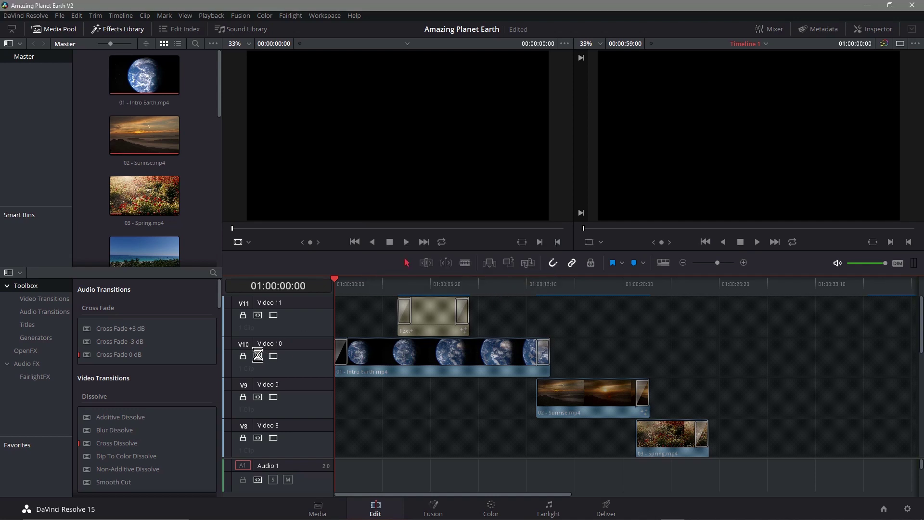
Unlock the Video 10, Video 9 and Video 8 tracks.
scroll(313, 357, "up", 7)
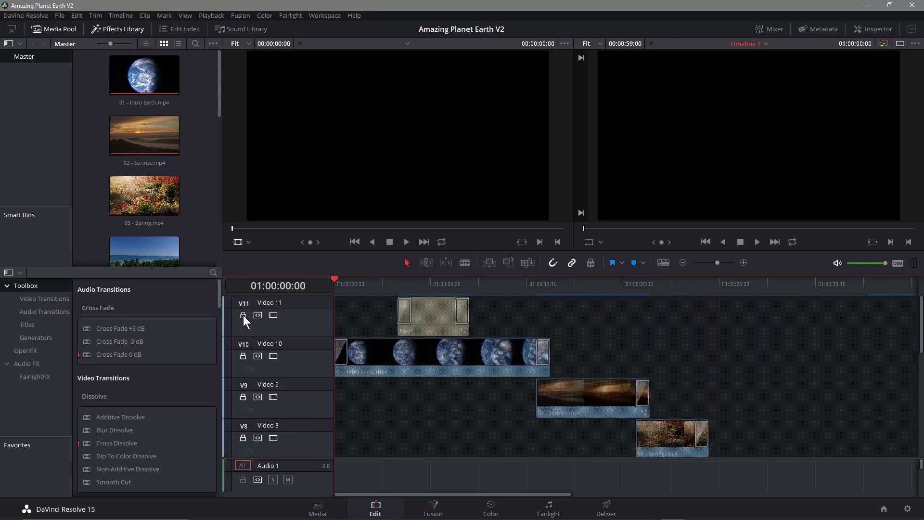
left_click(242, 356)
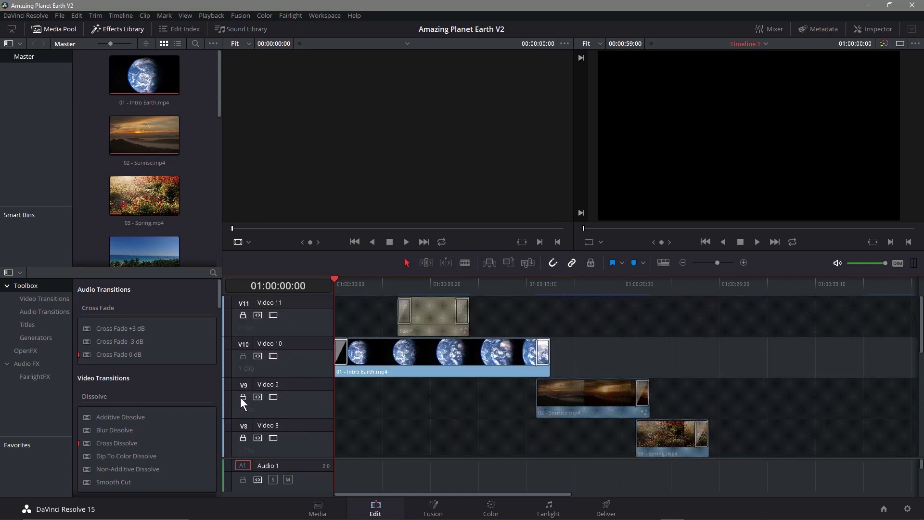
left_click(243, 397)
left_click(242, 436)
Unlock the remaining tracks from Video 7 down to Video 2.
scroll(245, 430, "down", 1)
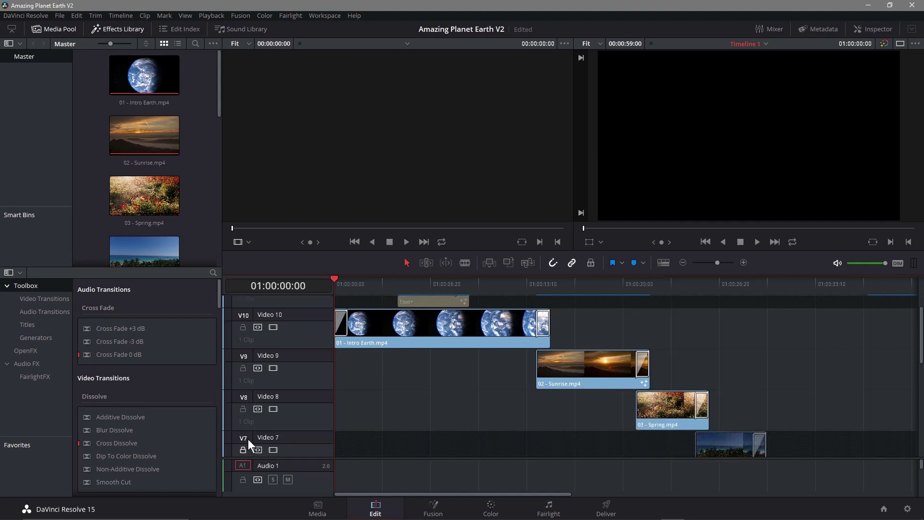
scroll(246, 435, "down", 1)
left_click(243, 411)
scroll(240, 419, "down", 1)
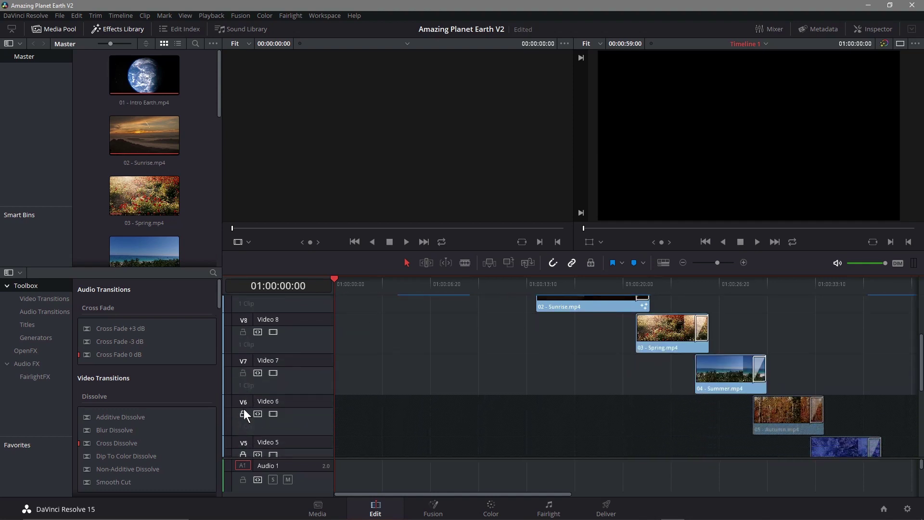
left_click(244, 408)
scroll(241, 419, "down", 1)
left_click(244, 424)
scroll(244, 424, "down", 1)
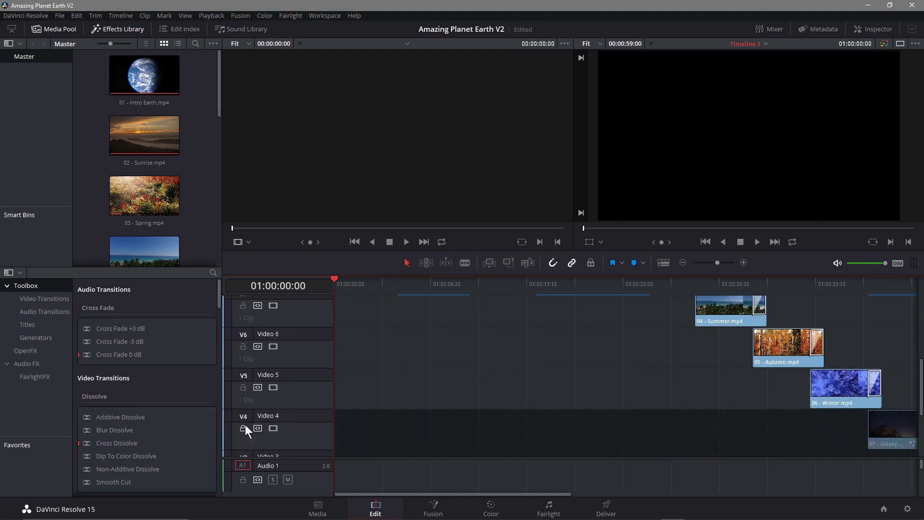
left_click(244, 424)
scroll(241, 422, "down", 1)
left_click(242, 409)
scroll(244, 414, "down", 1)
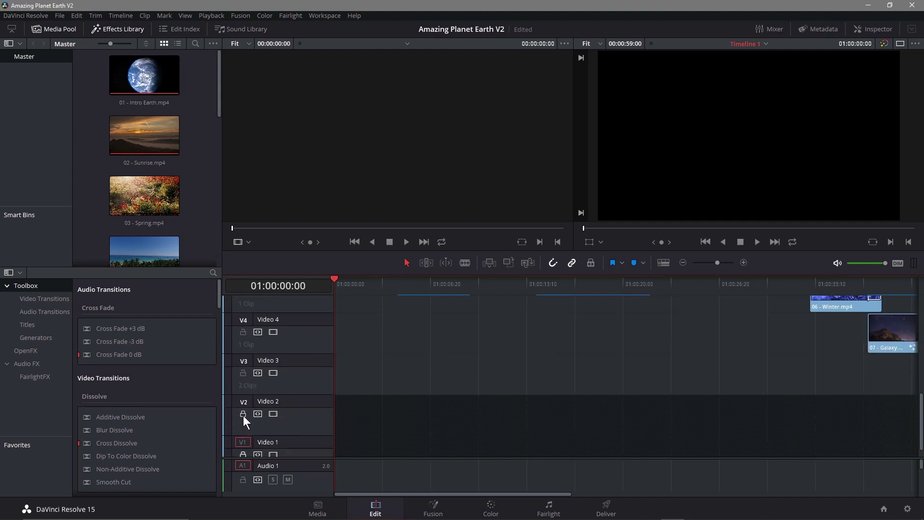
left_click(243, 412)
scroll(244, 412, "down", 1)
scroll(304, 387, "up", 7)
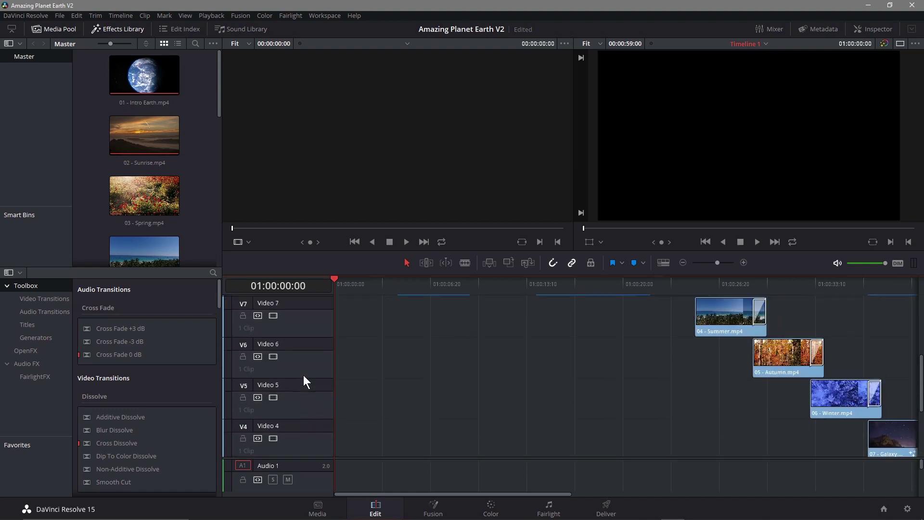
Place Sunrise and Spring on Video 10 after Intro Earth, undoing misplaced moves.
left_click_drag(551, 404, 568, 362)
left_click_drag(654, 435, 691, 360)
scroll(634, 444, "down", 1)
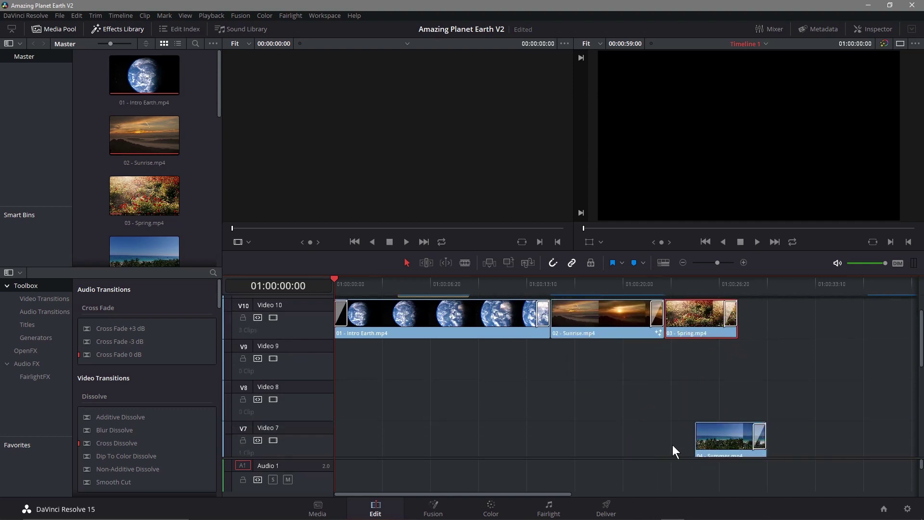
left_click_drag(726, 436, 773, 309)
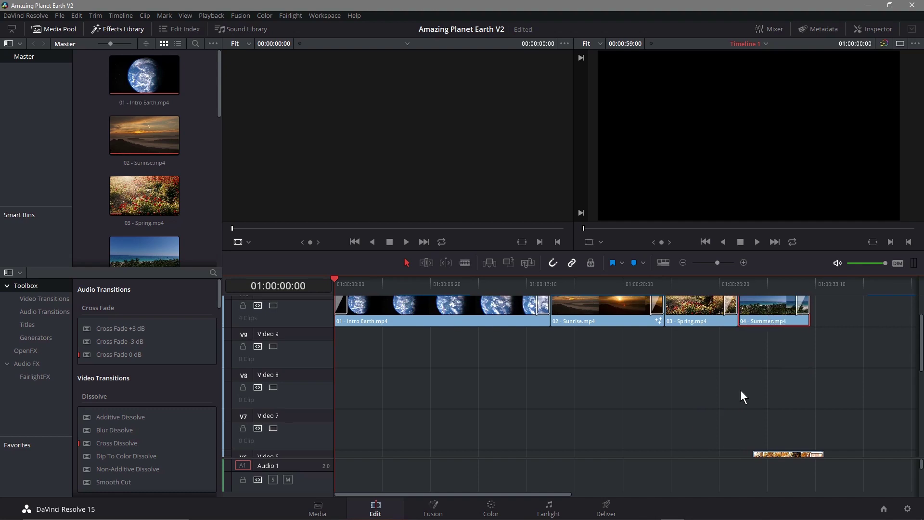
left_click_drag(777, 455, 798, 356)
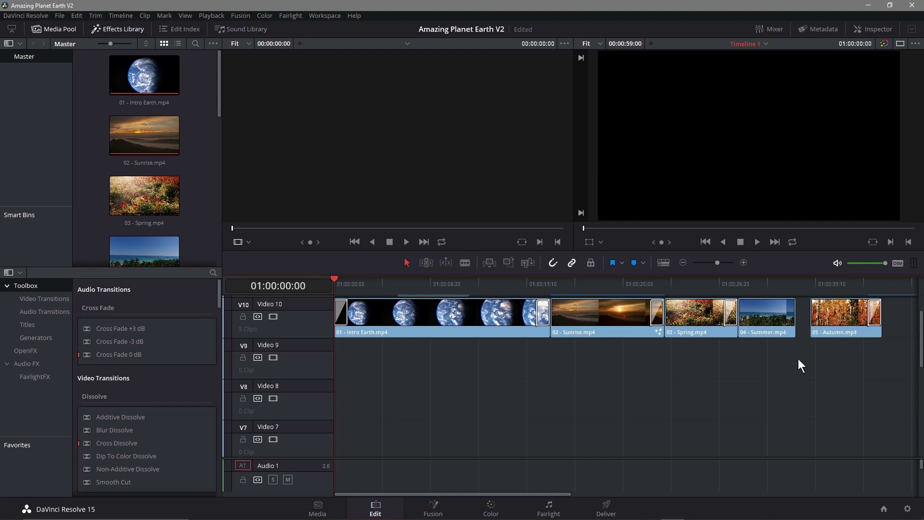
key("ctrl+z")
key("ctrl+z")
key("ctrl+z")
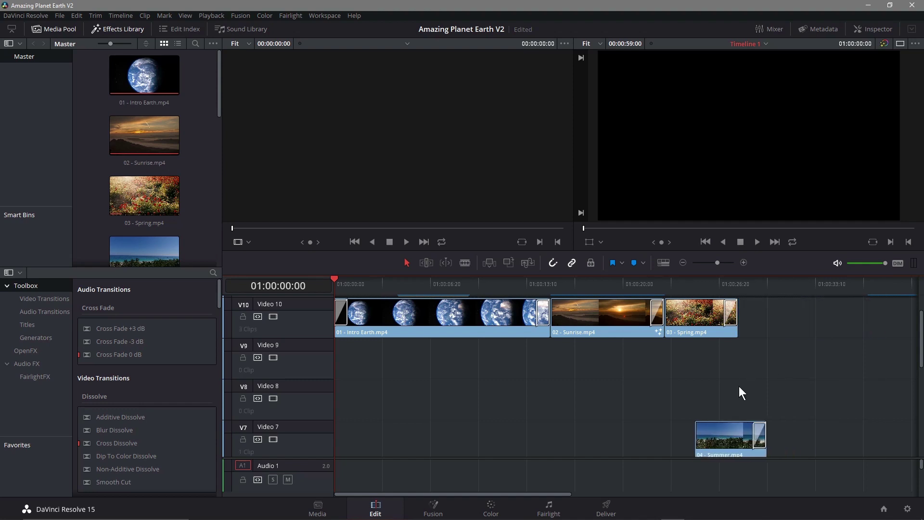
key("ctrl+z")
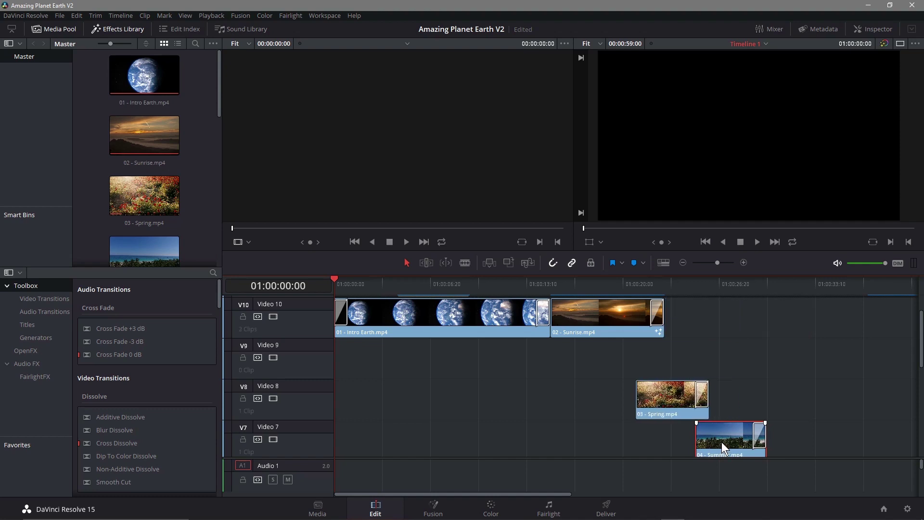
left_click(673, 399)
left_click_drag(673, 399, 702, 312)
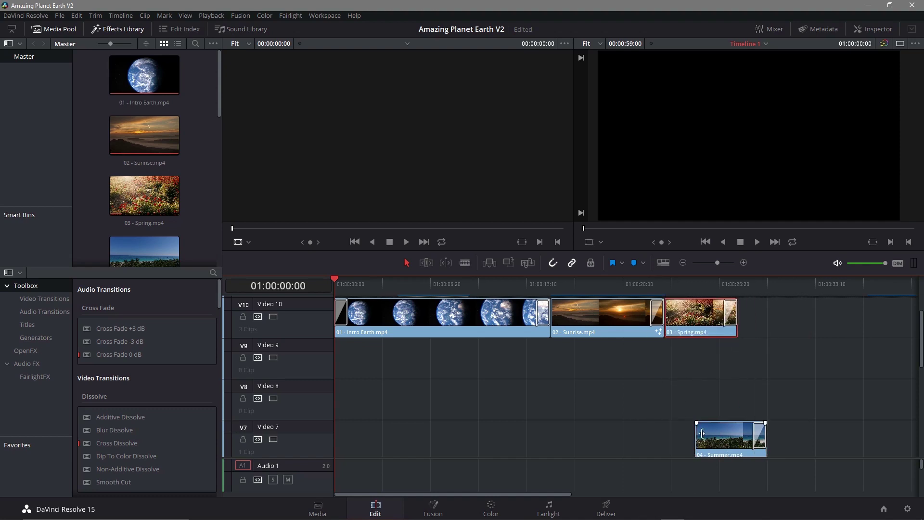
Continue the Video 10 sequence with Summer, Autumn and Winter after Spring.
left_click_drag(737, 437, 764, 319)
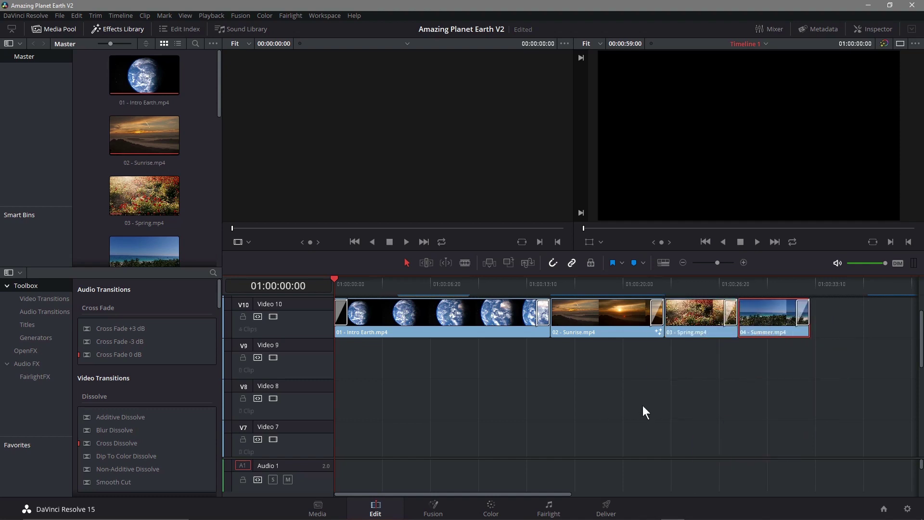
scroll(677, 409, "down", 1)
left_click_drag(777, 416, 805, 333)
scroll(812, 387, "up", 1)
scroll(811, 388, "up", 1)
left_click_drag(796, 400, 826, 325)
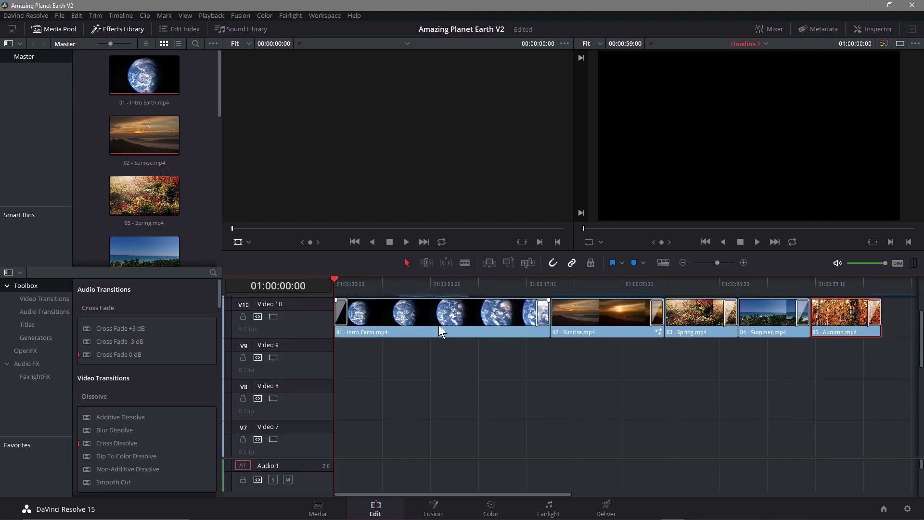
left_click_drag(541, 495, 646, 496)
scroll(678, 380, "down", 3)
left_click_drag(578, 423, 657, 339)
Lift Galaxy and Sunset up onto Video 10 following Winter.
scroll(639, 434, "down", 2)
scroll(639, 439, "down", 1)
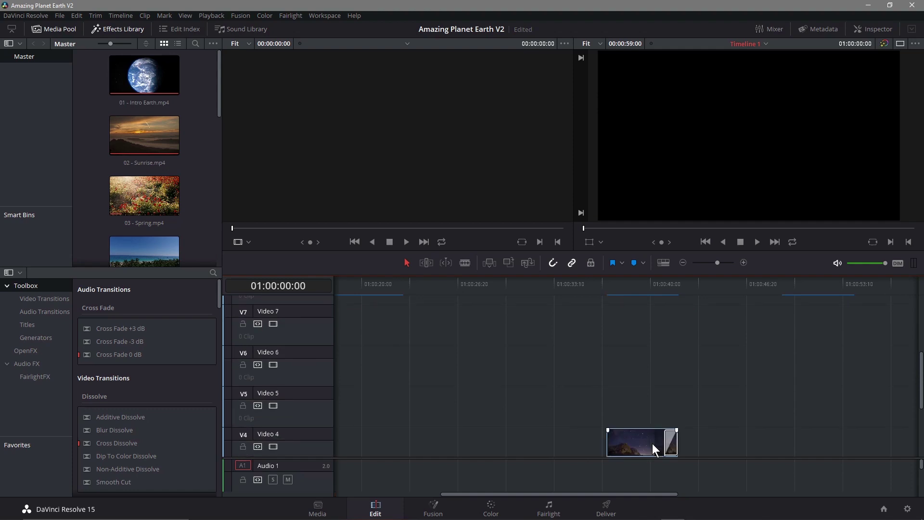
left_click_drag(652, 446, 722, 317)
scroll(740, 414, "up", 1)
scroll(660, 393, "up", 5)
scroll(712, 394, "down", 4)
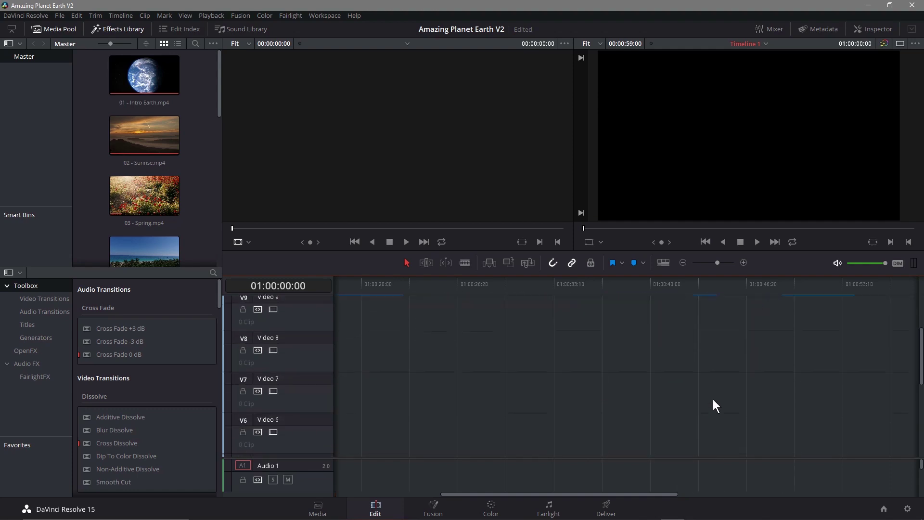
left_click_drag(717, 399, 743, 329)
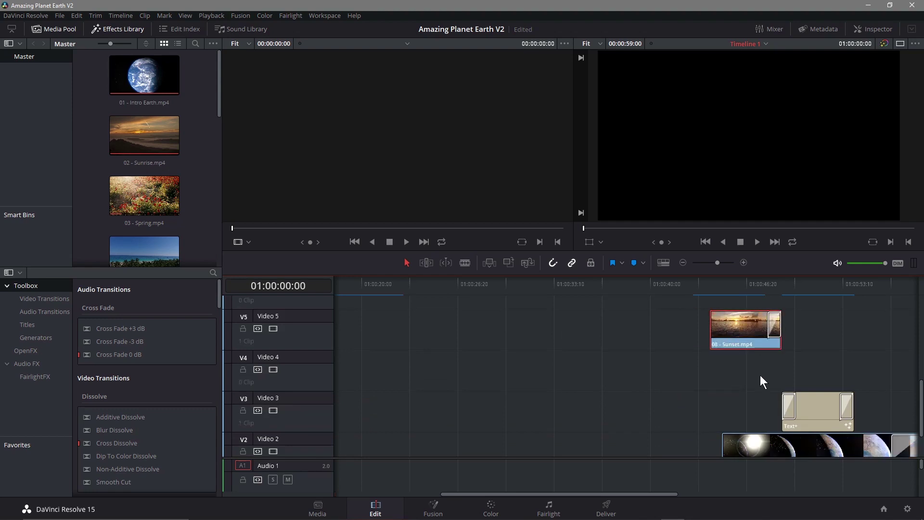
scroll(721, 377, "up", 2)
left_click_drag(728, 423, 741, 306)
scroll(743, 380, "up", 2)
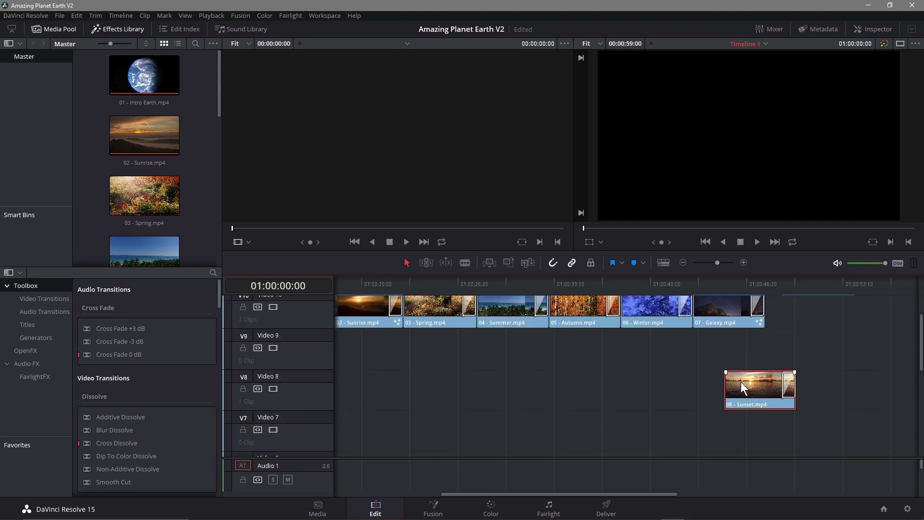
left_click_drag(752, 396, 791, 319)
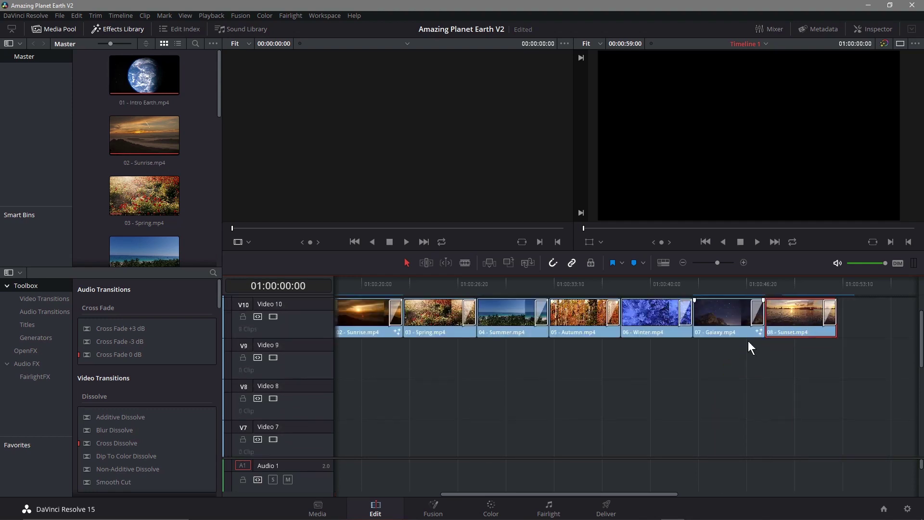
scroll(527, 384, "down", 6)
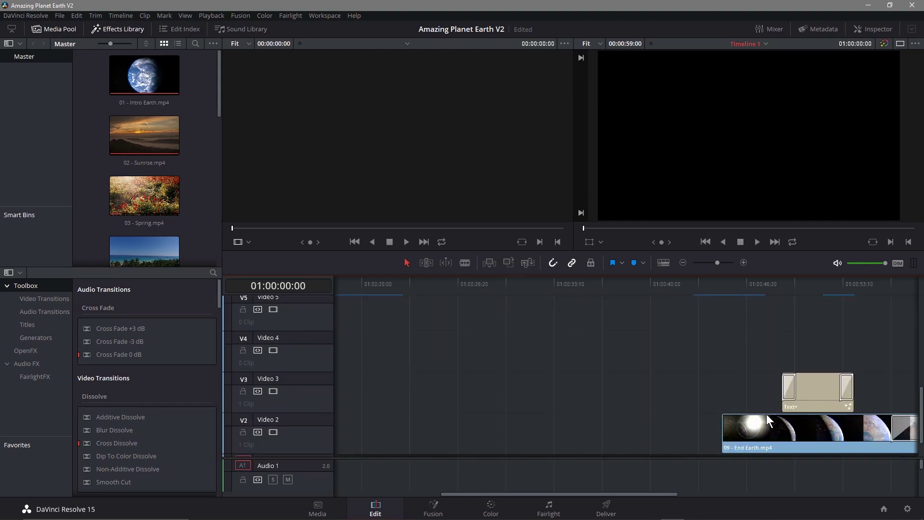
Select End Earth with both Text titles and move them up two tracks.
left_click(778, 407)
left_click(799, 376, "ctrl")
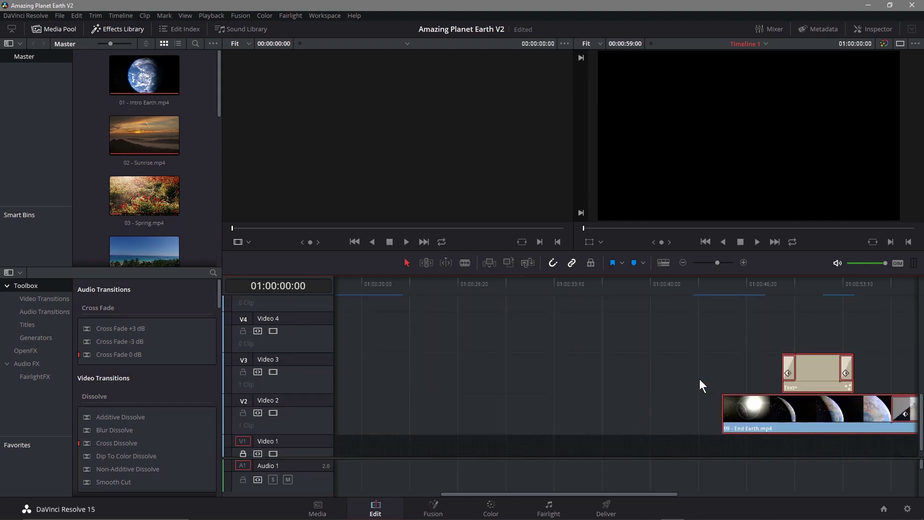
left_click(817, 373, "ctrl")
left_click_drag(798, 419, 780, 337)
scroll(741, 422, "up", 3)
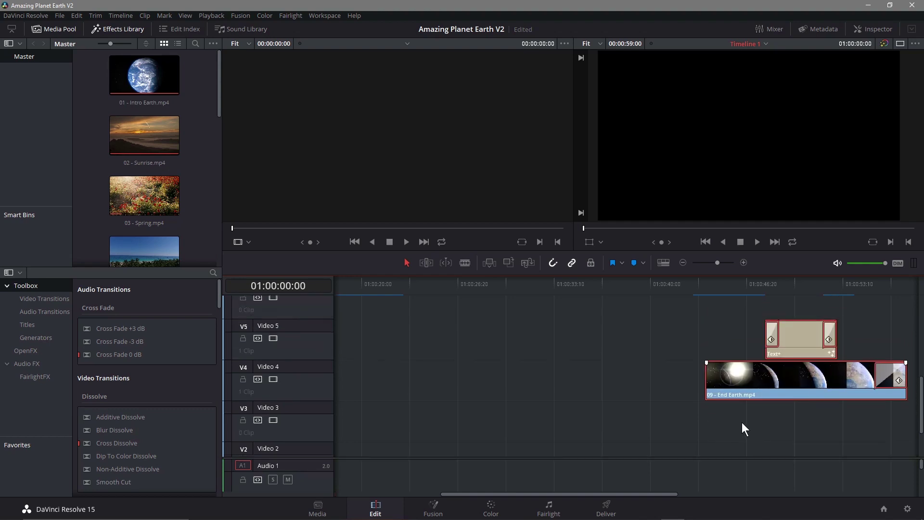
left_click(667, 489)
left_click_drag(655, 494, 721, 494)
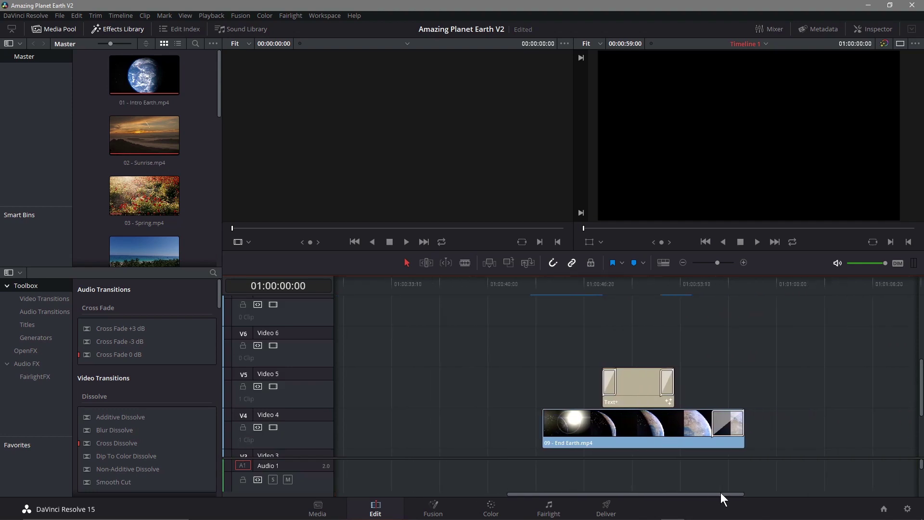
Unlock Video 11, put the titles on it and End Earth after Sunset on Video 10.
scroll(654, 423, "up", 5)
scroll(352, 353, "up", 1)
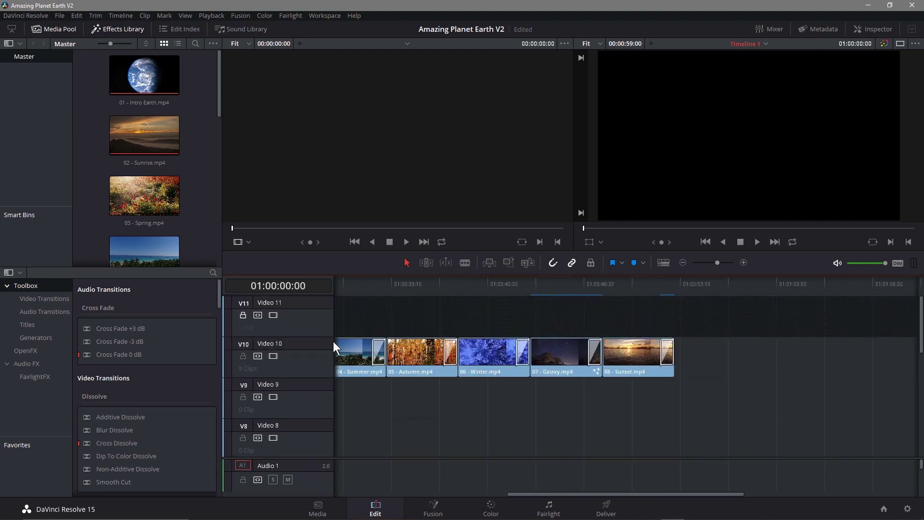
left_click(242, 316)
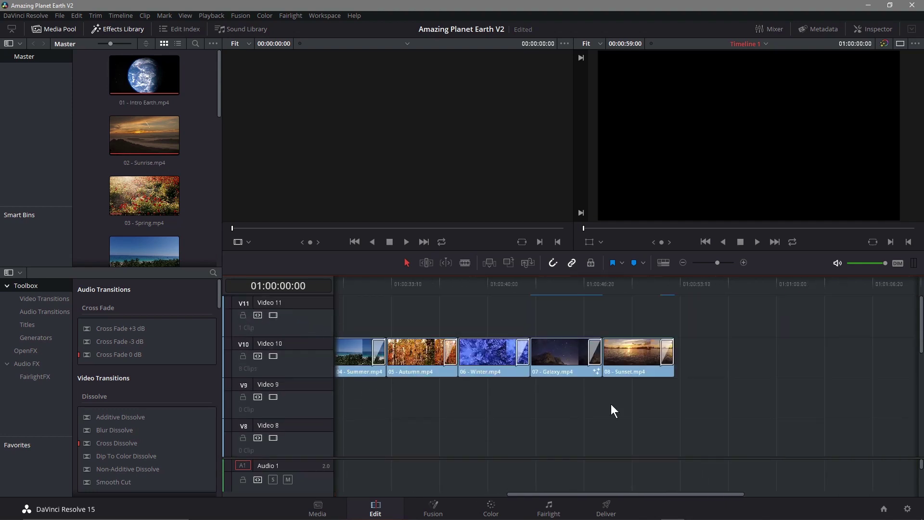
scroll(692, 420, "down", 3)
left_click_drag(622, 425, 637, 442)
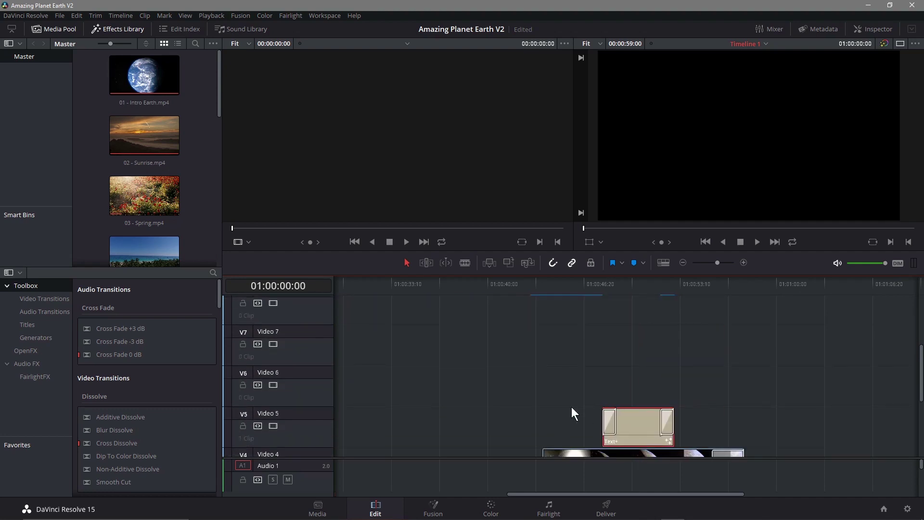
scroll(571, 409, "down", 1)
left_click_drag(633, 400, 771, 321)
scroll(705, 347, "up", 1)
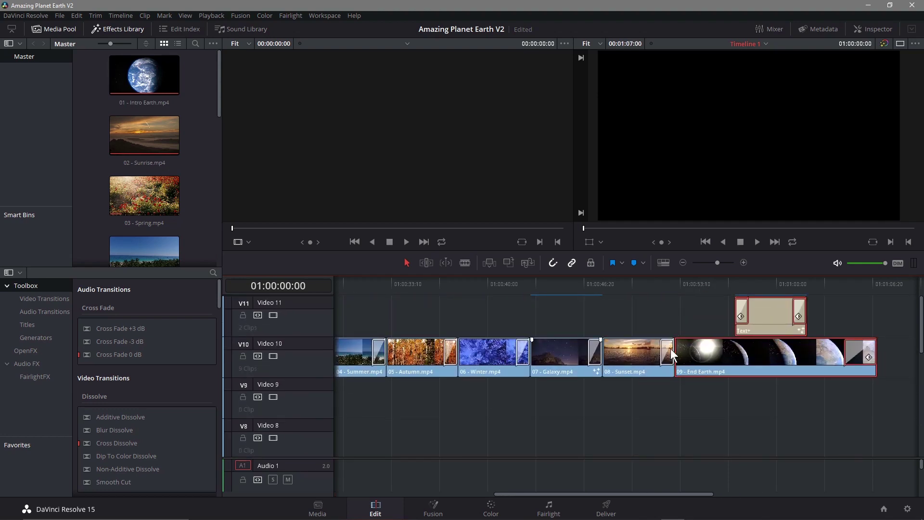
left_click_drag(674, 494, 501, 492)
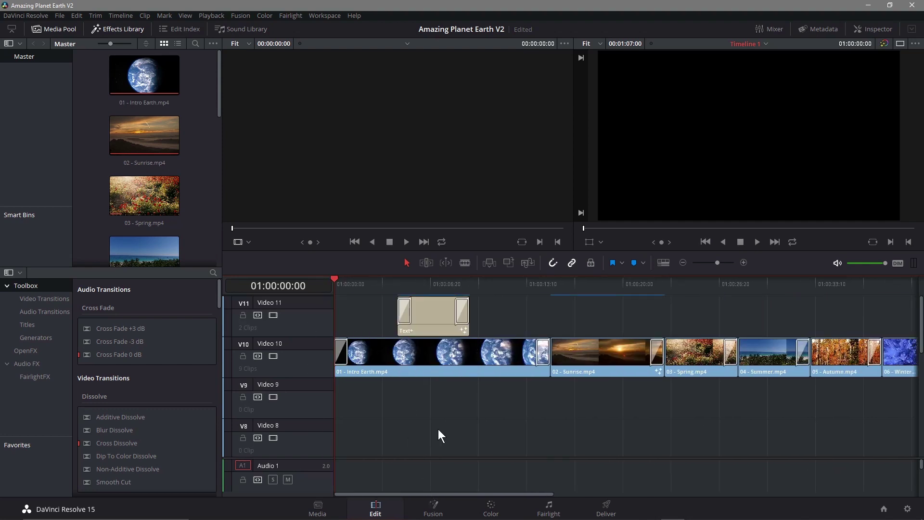
Delete the transitions after Intro Earth, Sunrise, Spring, Summer and Autumn.
left_click(543, 358)
key("Delete")
left_click(657, 351)
key("Delete")
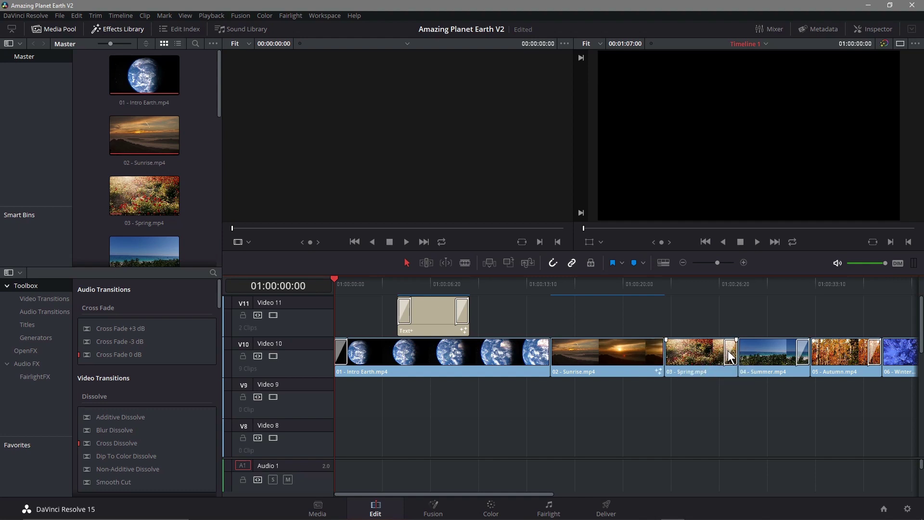
right_click(729, 355)
left_click(737, 380)
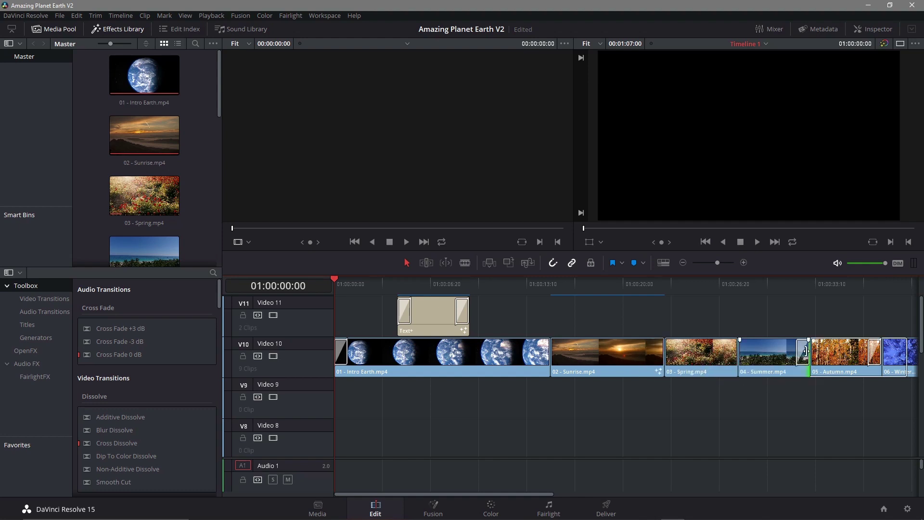
right_click(801, 350)
left_click(808, 381)
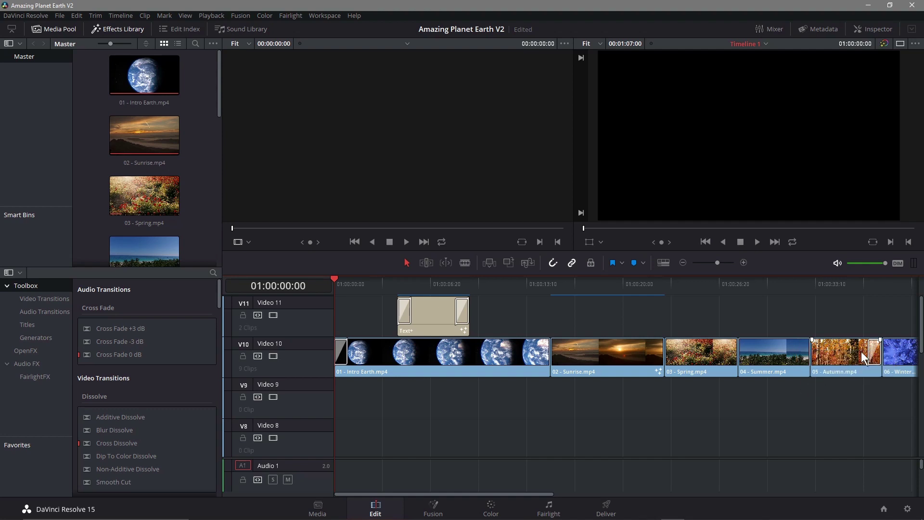
right_click(873, 348)
left_click(871, 380)
Delete the transitions after Winter, Galaxy and Sunset, leaving End Earth's fade intact.
left_click_drag(531, 491, 669, 487)
right_click(576, 353)
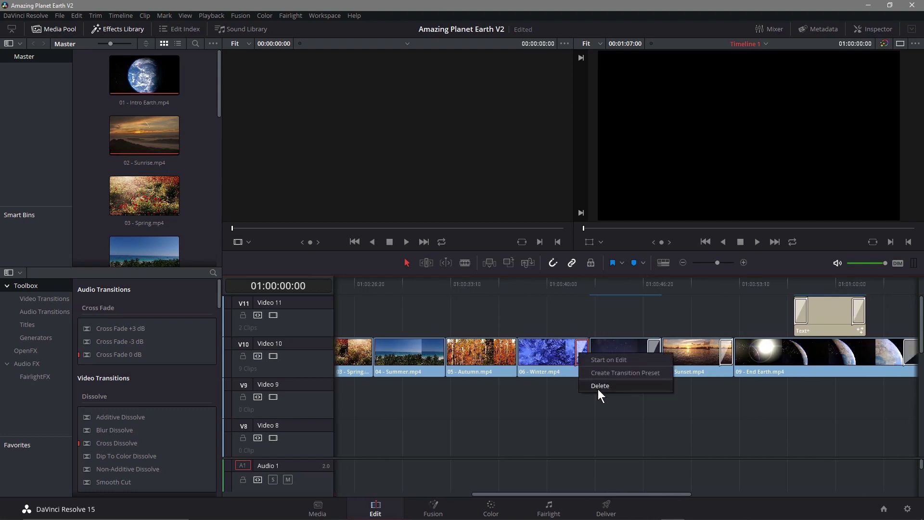
left_click(598, 387)
right_click(657, 351)
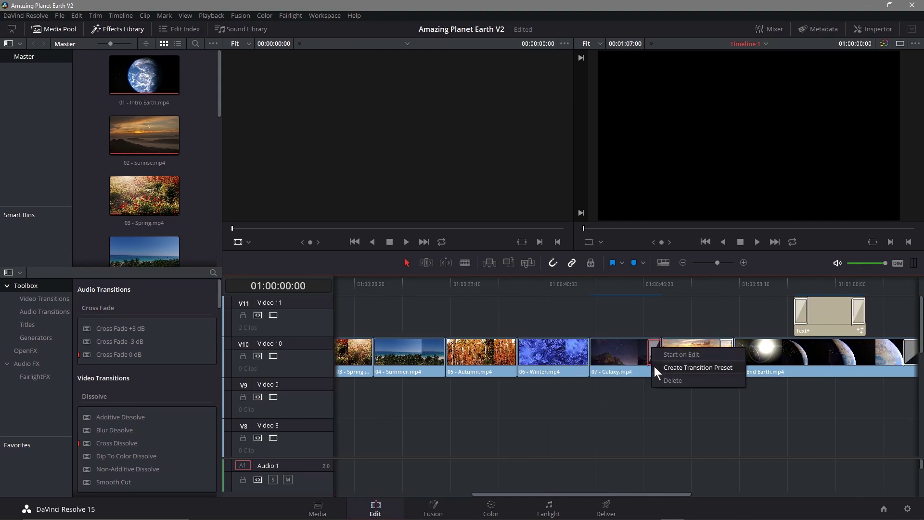
left_click(669, 379)
right_click(723, 351)
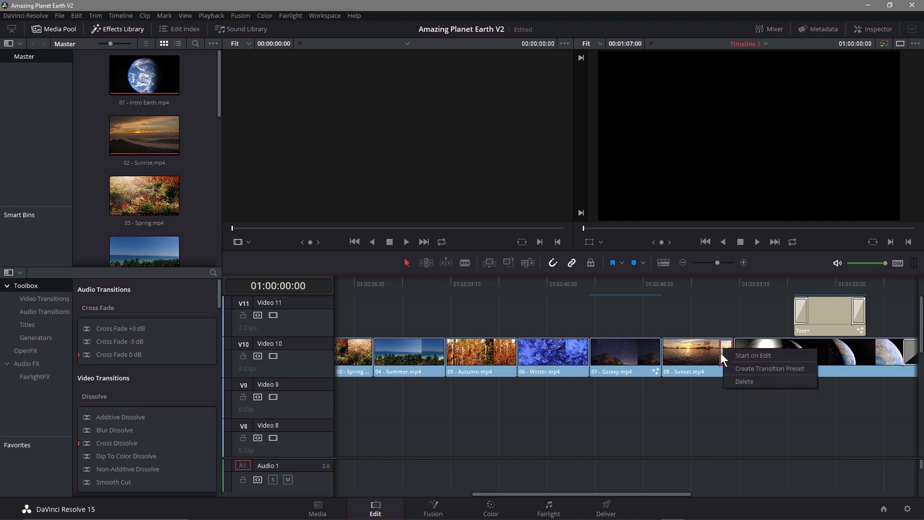
left_click(734, 383)
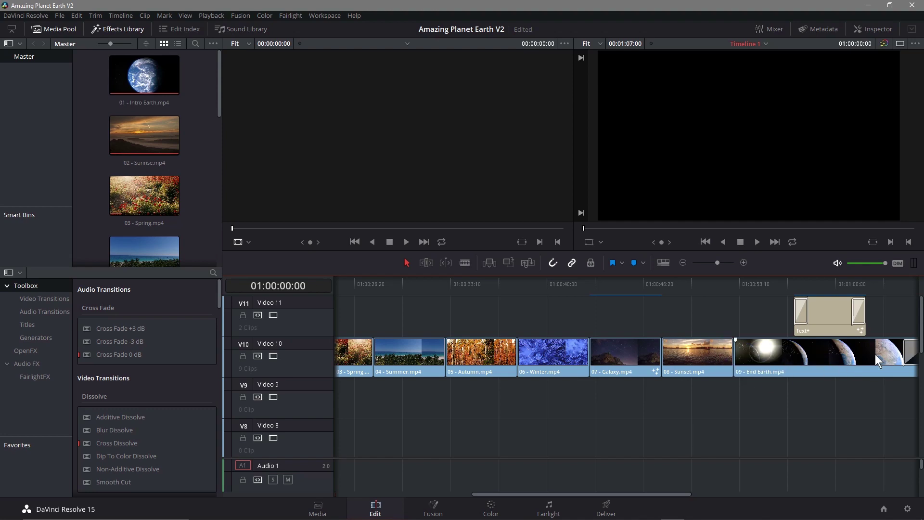
right_click(911, 361)
key("Escape")
left_click_drag(679, 494, 424, 493)
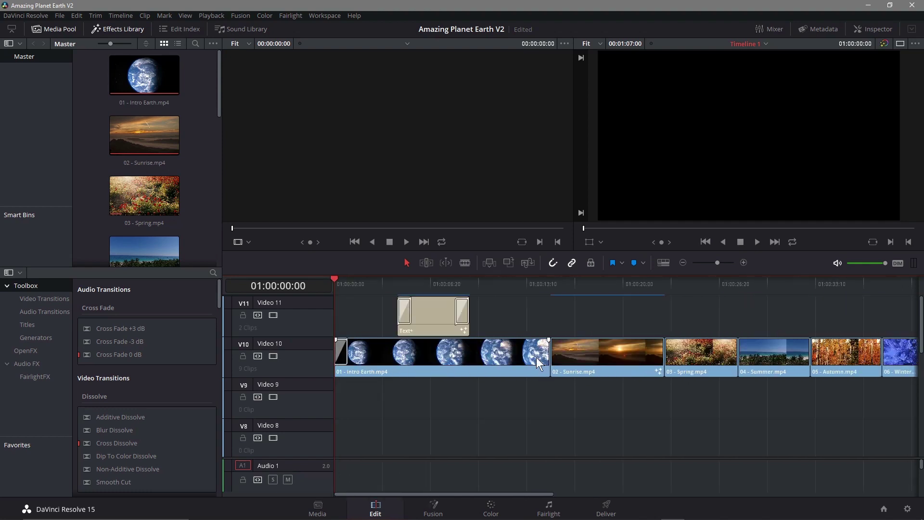
Reseat 02 - Sunrise.mp4 on Video 10 after Intro Earth and select their cut.
left_click(532, 284)
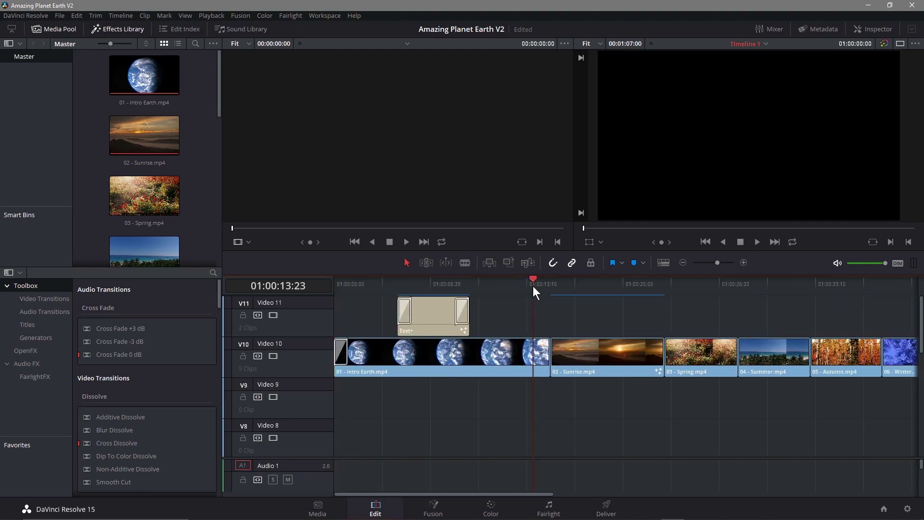
mouse_move(533, 279)
left_mouse_down()
mouse_move(560, 281)
mouse_move(518, 285)
left_mouse_up()
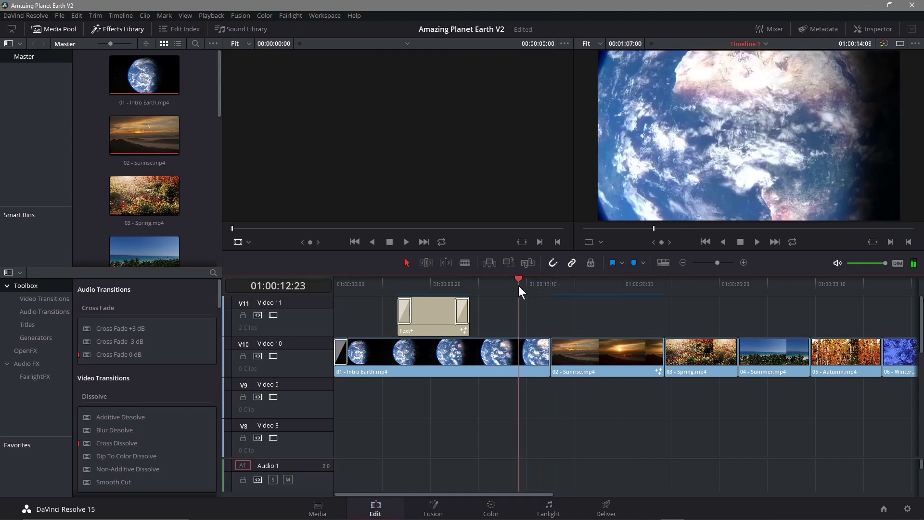
left_click(565, 351)
left_click_drag(565, 351, 553, 385)
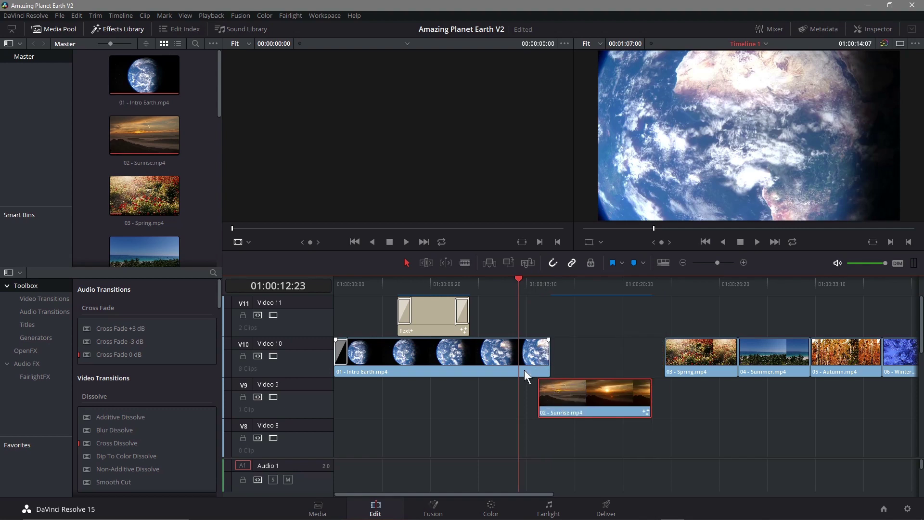
left_click_drag(578, 405, 578, 365)
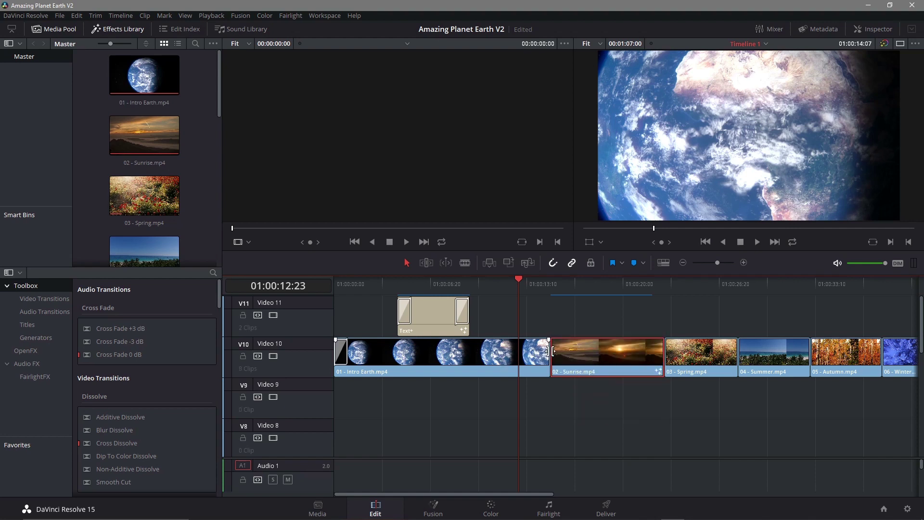
left_click(553, 408)
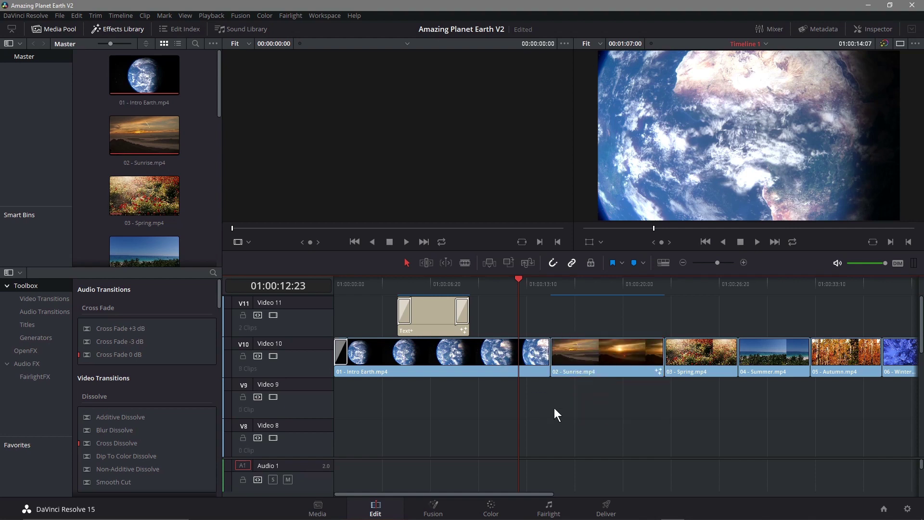
left_click(550, 356)
Add a 30-frame Cross Dissolve at the Intro Earth–Sunrise cut with trimmed clips, then play it back.
right_click(550, 351)
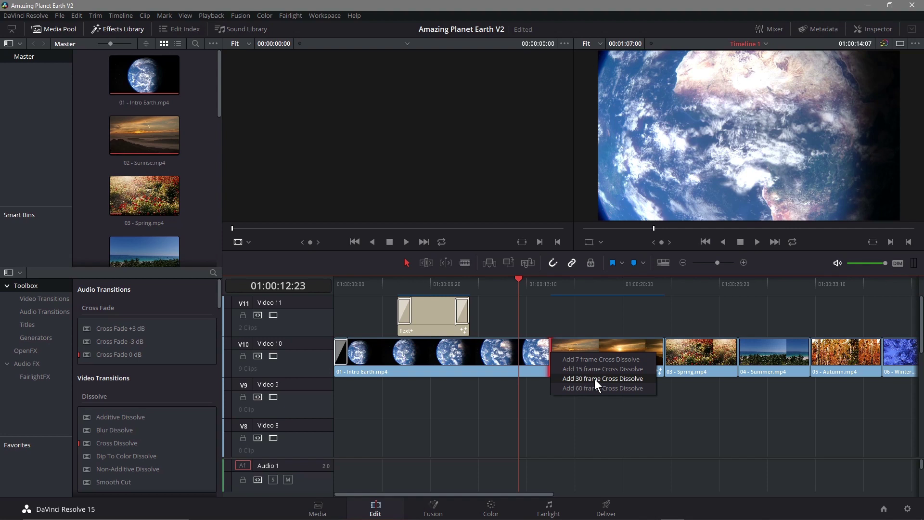
left_click(594, 379)
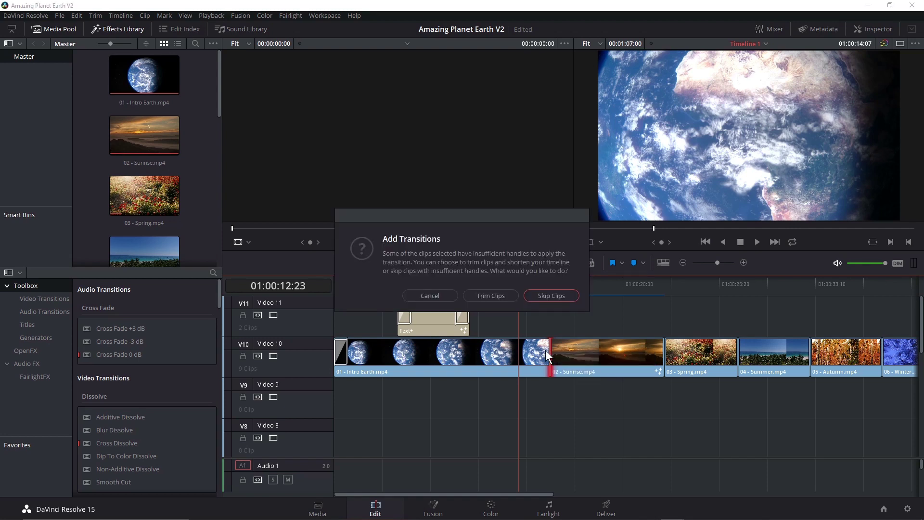
left_click(491, 296)
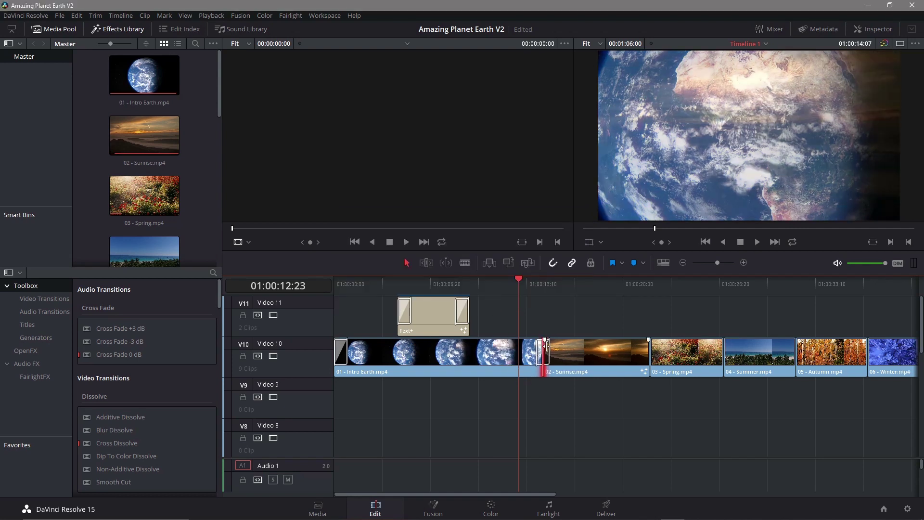
left_click(755, 241)
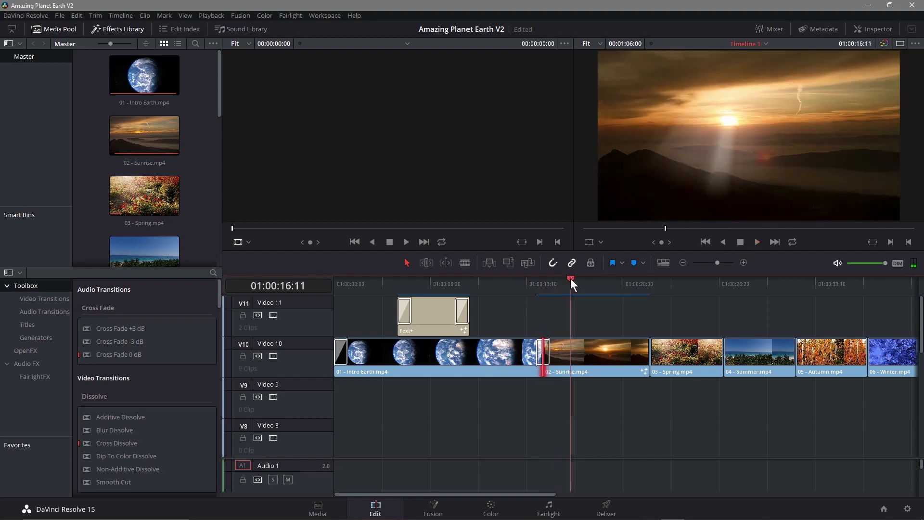
left_click_drag(571, 280, 526, 281)
left_click(753, 241)
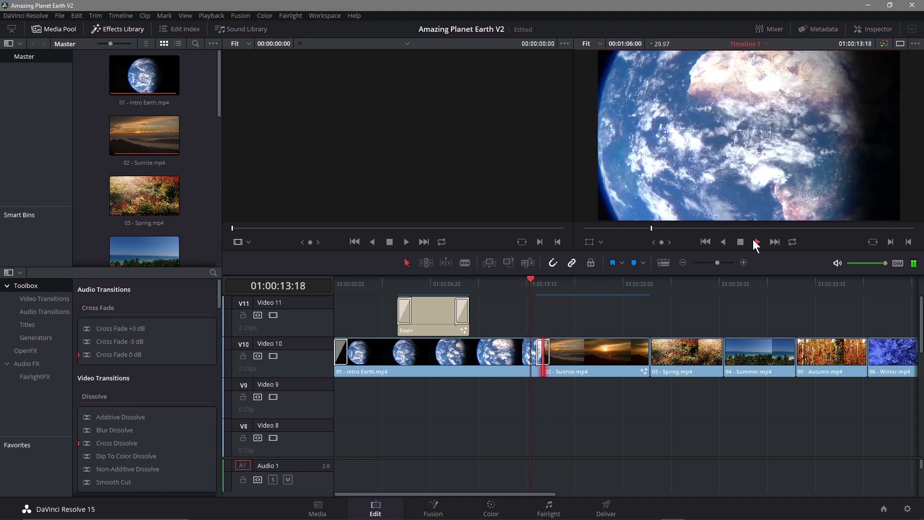
left_click(741, 241)
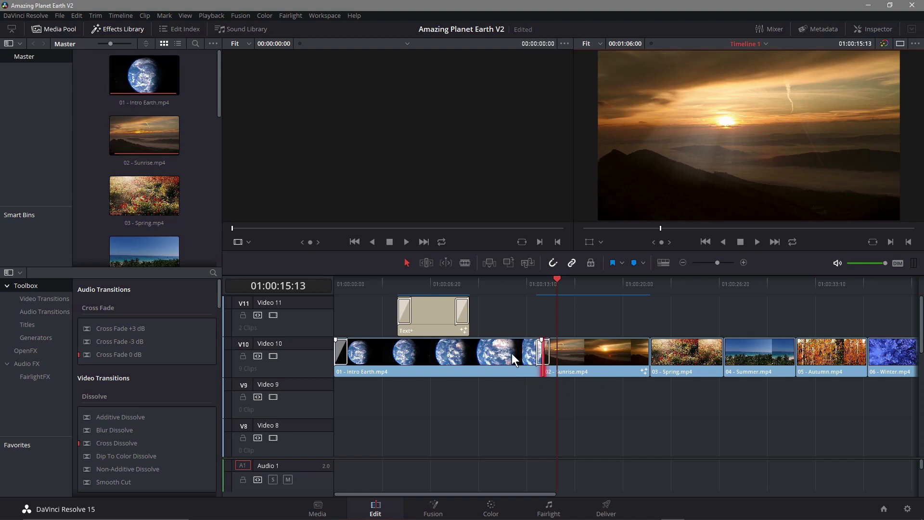
Drop the Barn Door transition onto the Intro Earth/Sunrise cut.
scroll(128, 415, "down", 3)
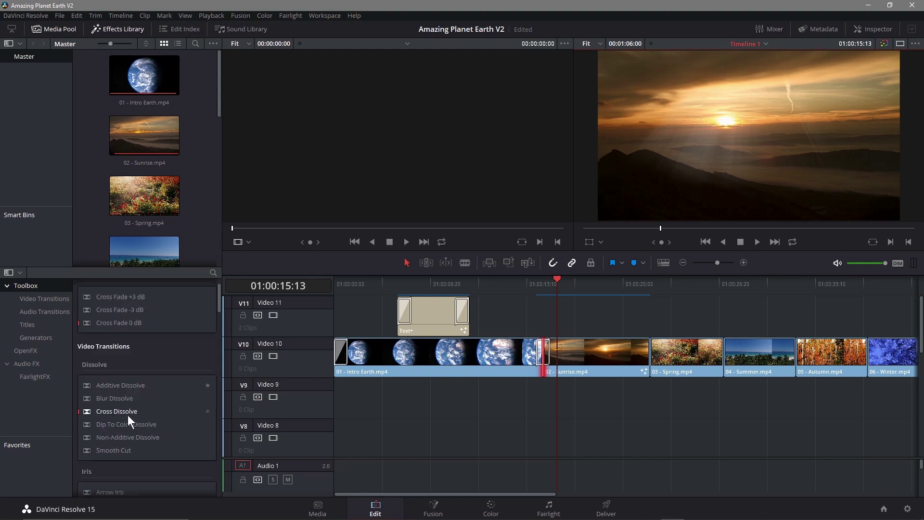
scroll(126, 411, "down", 10)
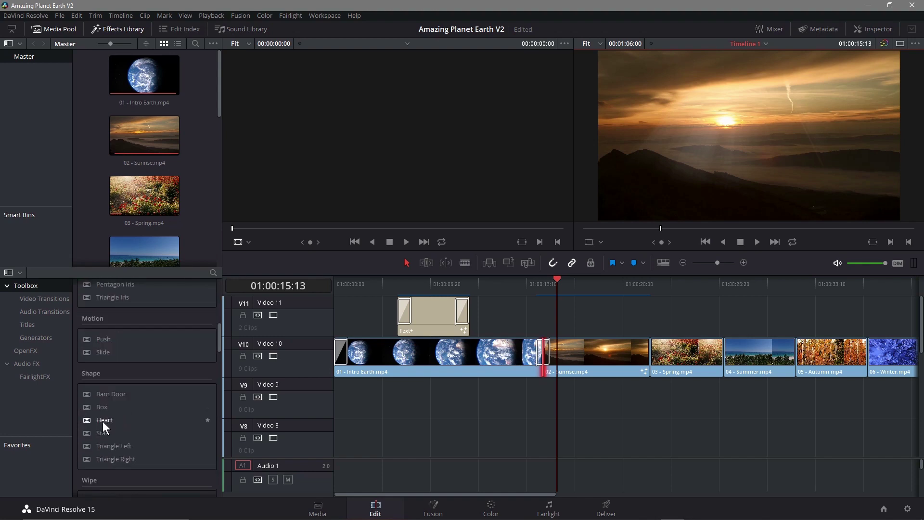
left_click_drag(117, 394, 543, 351)
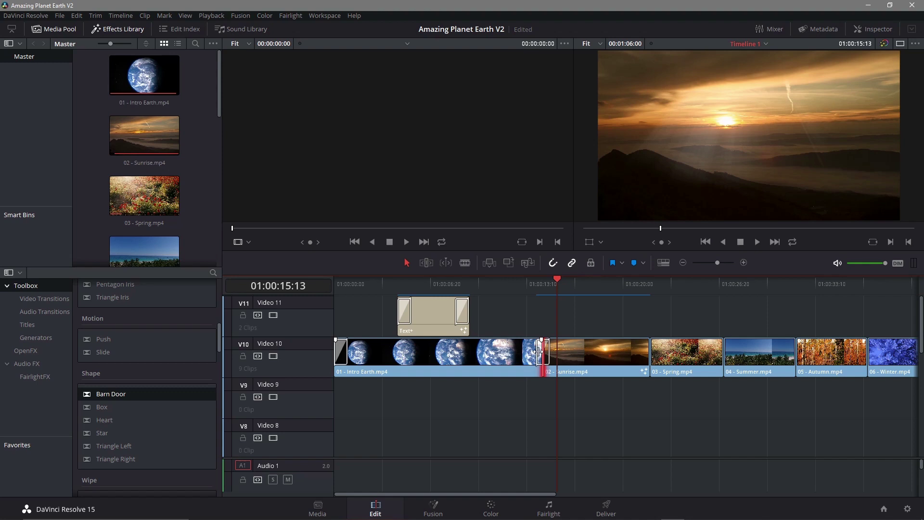
Play the Barn Door transition into Sunrise twice from just before the cut.
left_click_drag(553, 284, 538, 285)
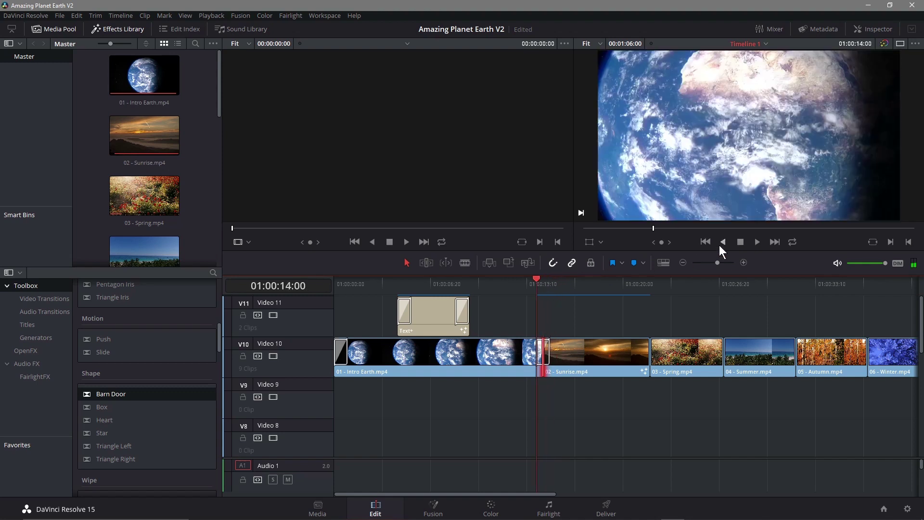
left_click(757, 241)
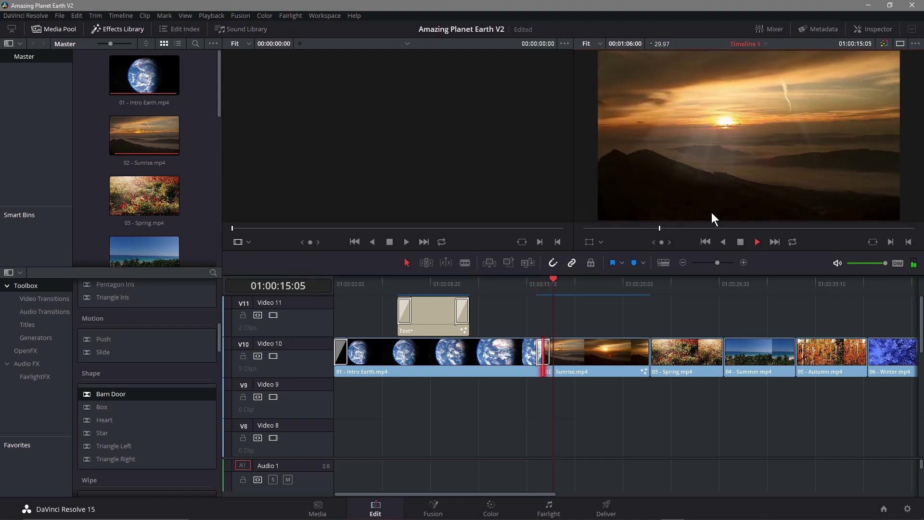
left_click(740, 242)
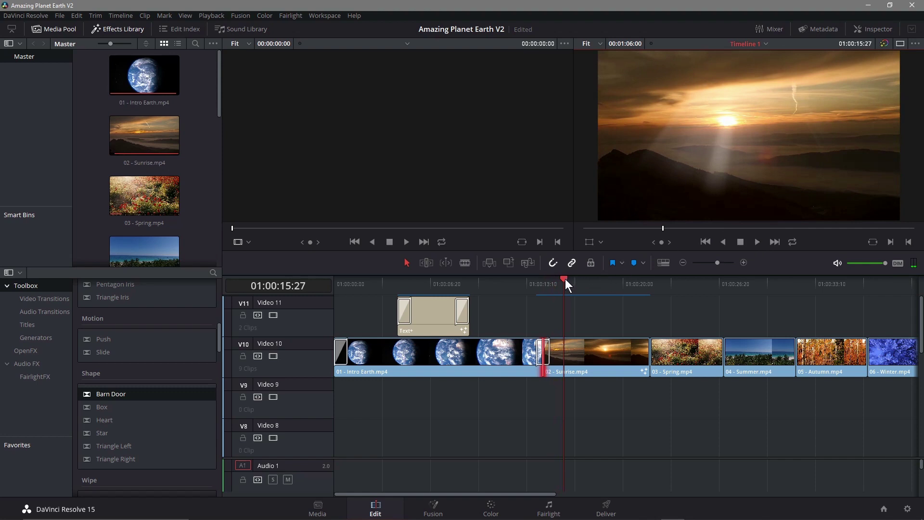
left_click_drag(565, 278, 526, 282)
left_click(755, 239)
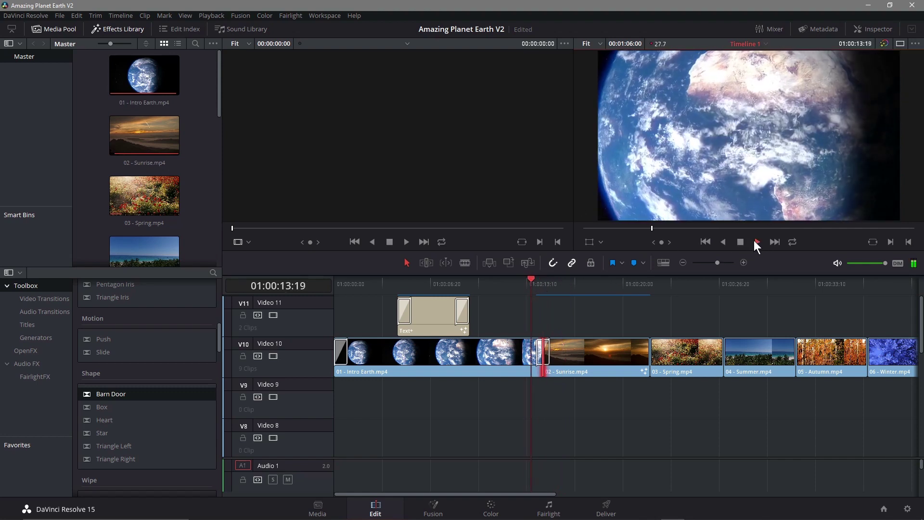
left_click(740, 241)
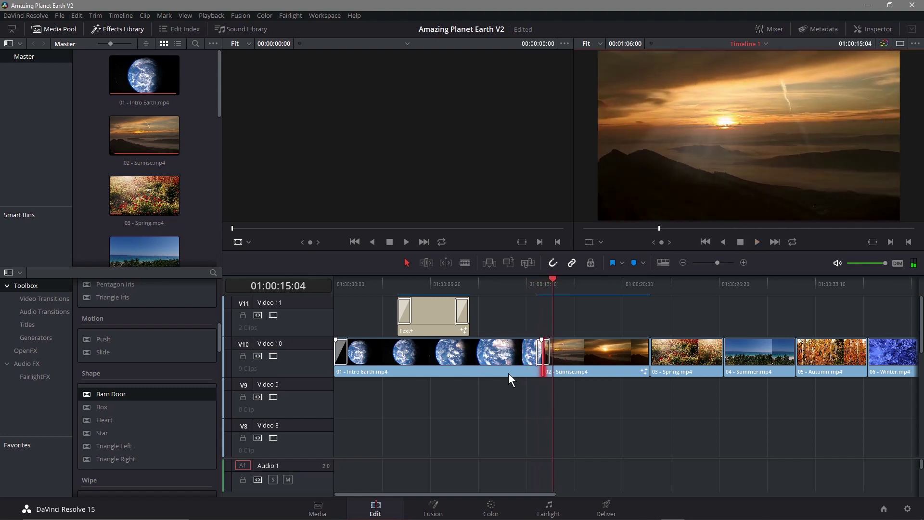
scroll(509, 375, "down", 2)
Apply Additive Dissolve to the Intro Earth/Sunrise cut and play it back.
scroll(136, 393, "up", 10)
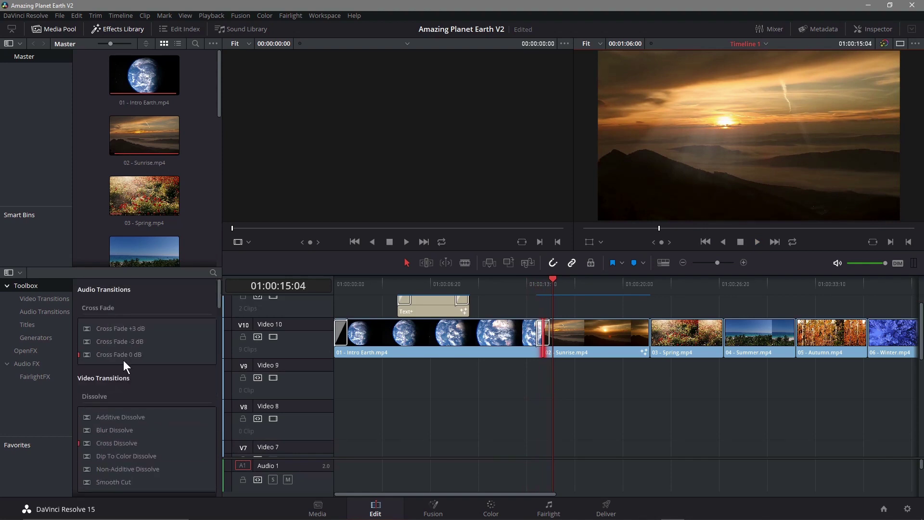
scroll(123, 394, "down", 3)
scroll(128, 395, "up", 3)
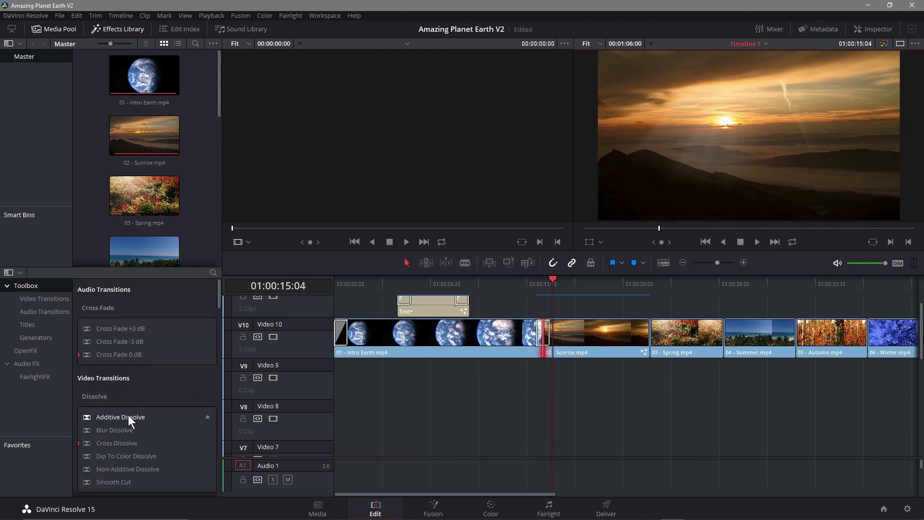
left_click_drag(128, 416, 542, 331)
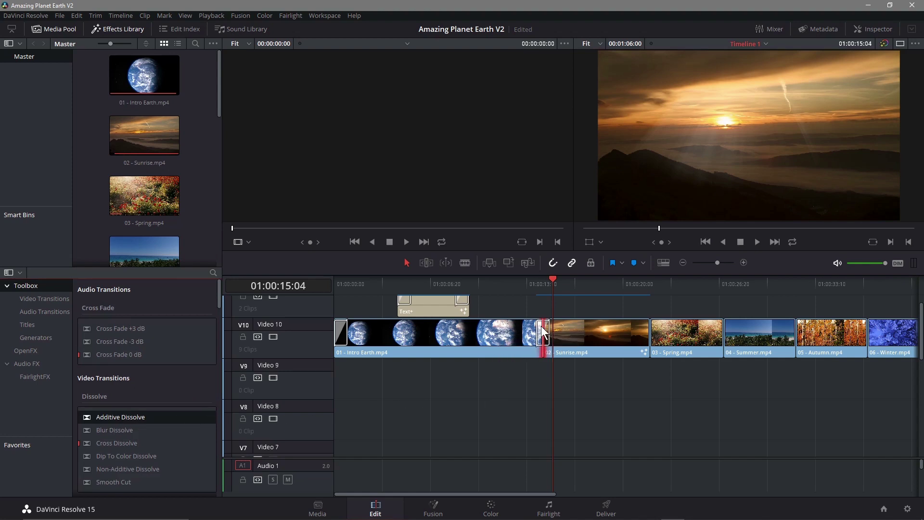
left_click_drag(553, 287, 534, 279)
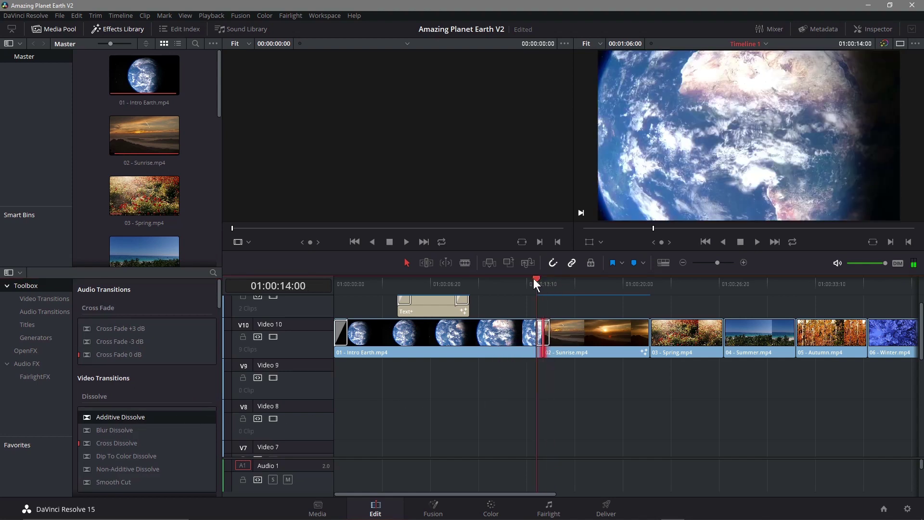
left_click(757, 241)
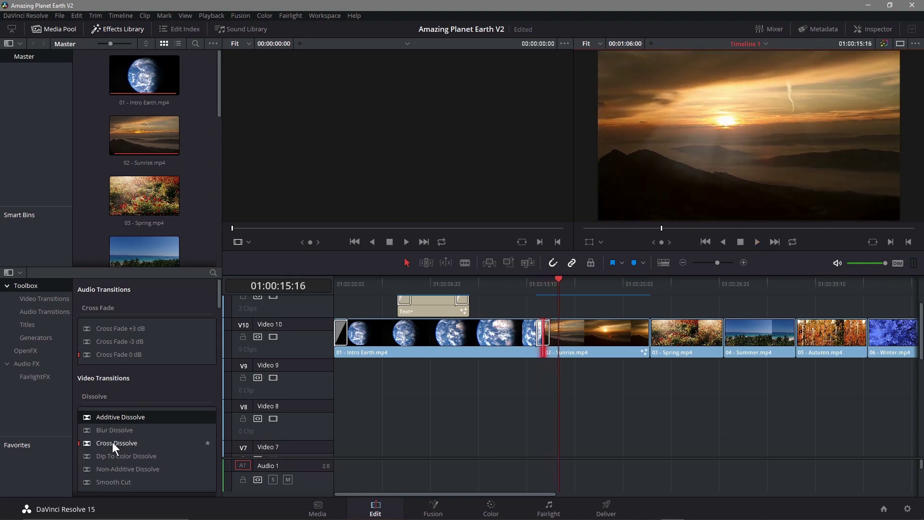
Replace it with Smooth Cut and preview that transition.
left_click_drag(112, 481, 542, 329)
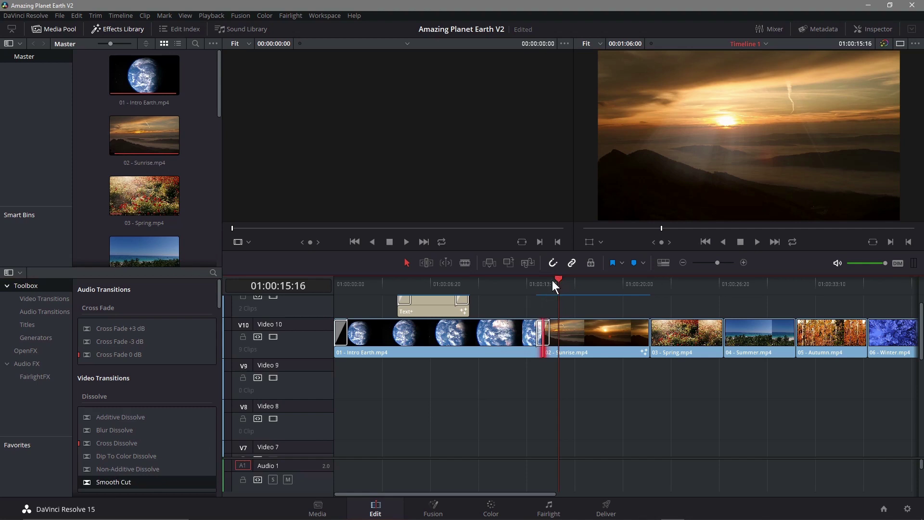
mouse_move(552, 280)
left_mouse_down()
mouse_move(561, 276)
mouse_move(538, 280)
left_mouse_up()
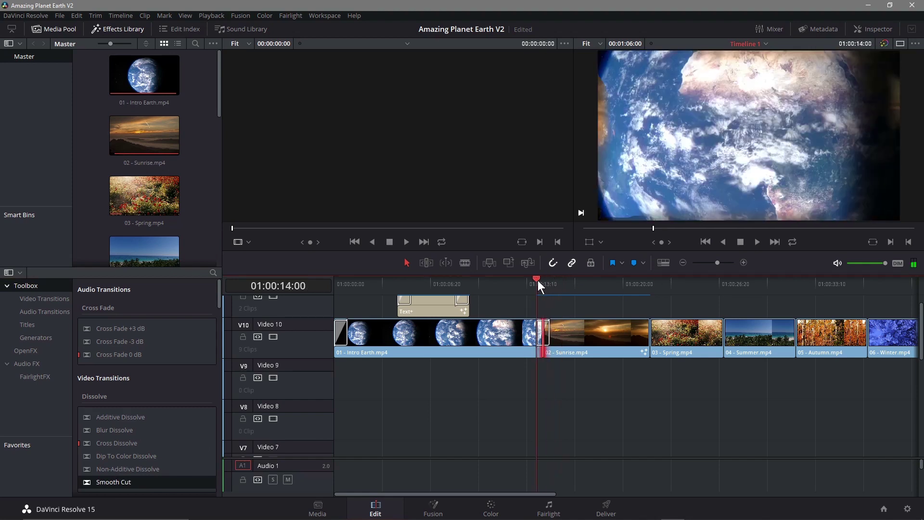
left_click(758, 242)
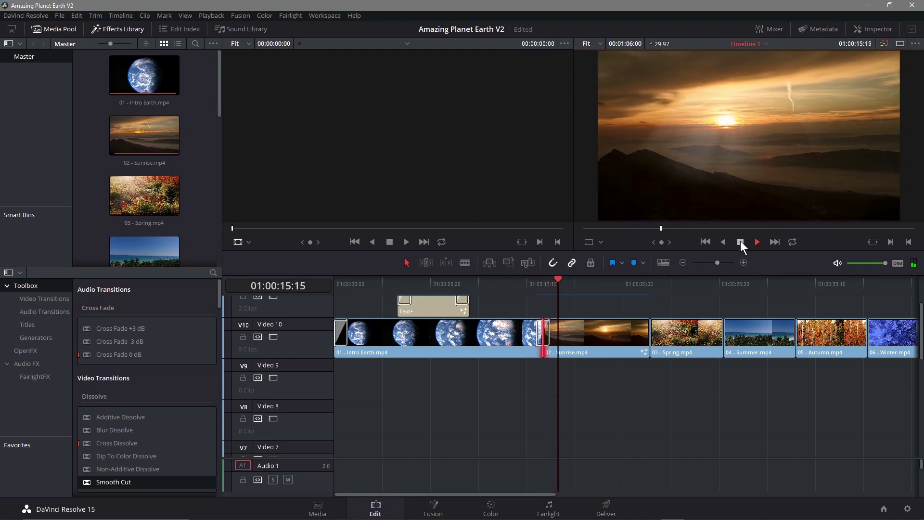
left_click(740, 242)
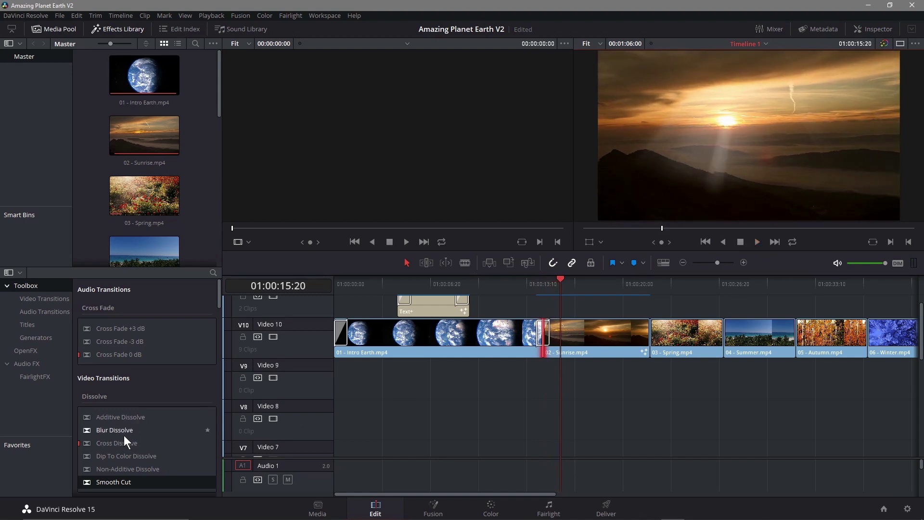
Swap in Cross Dissolve at the cut and play it back.
left_click_drag(123, 441, 544, 337)
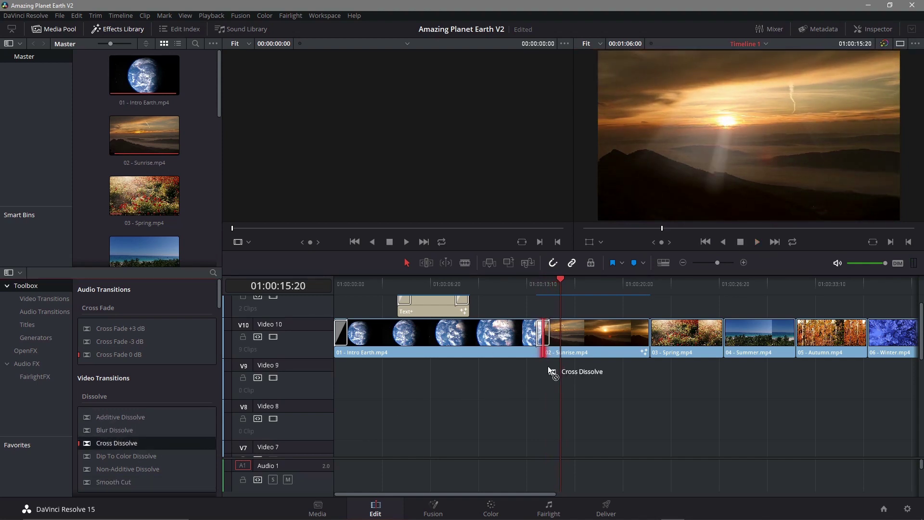
left_click(534, 281)
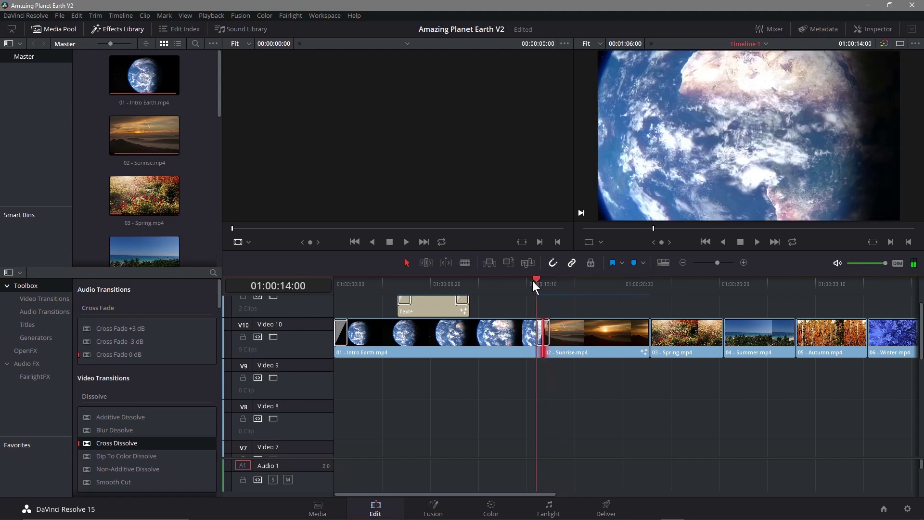
left_click(758, 241)
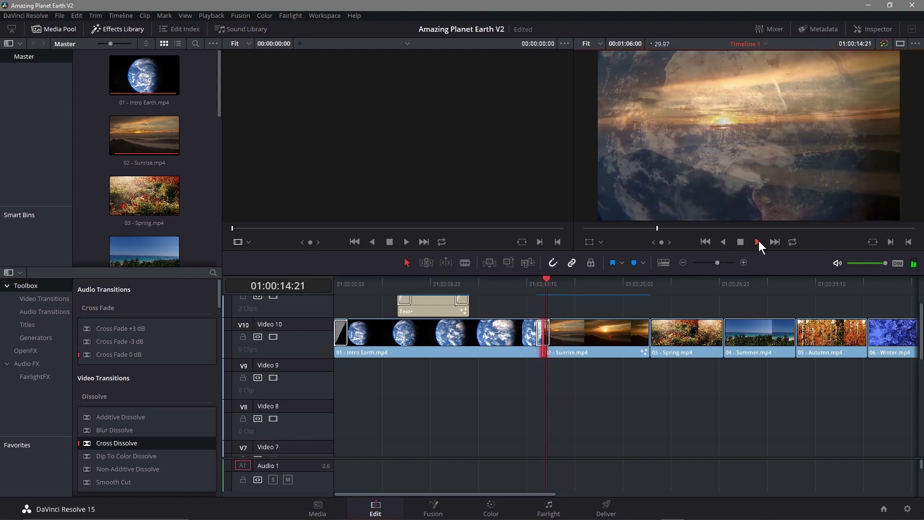
Add trimmed 30-frame cross dissolves at the Sunrise/Spring and Spring/Summer cuts.
left_click(741, 242)
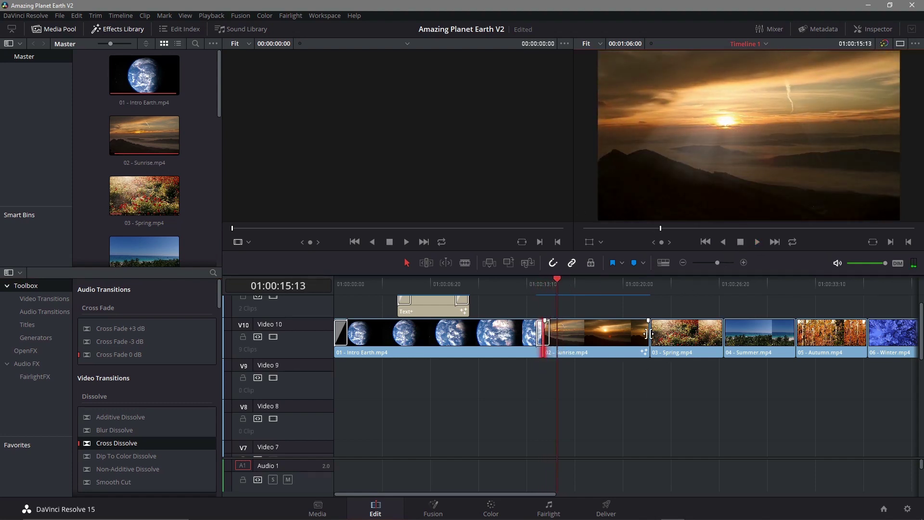
left_click(650, 333)
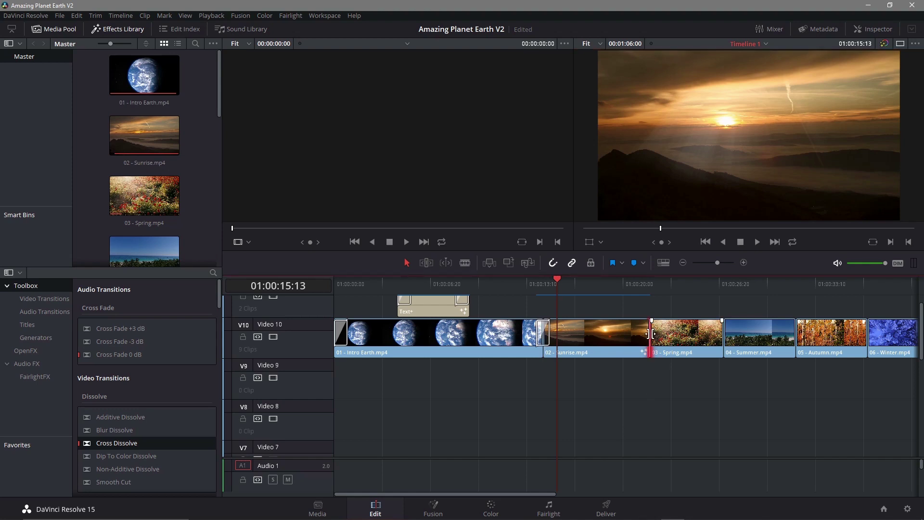
right_click(651, 333)
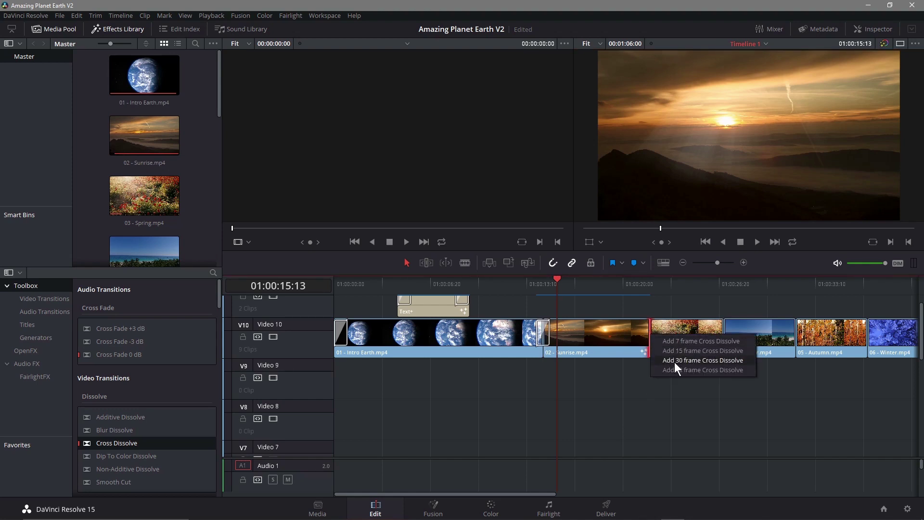
left_click(674, 360)
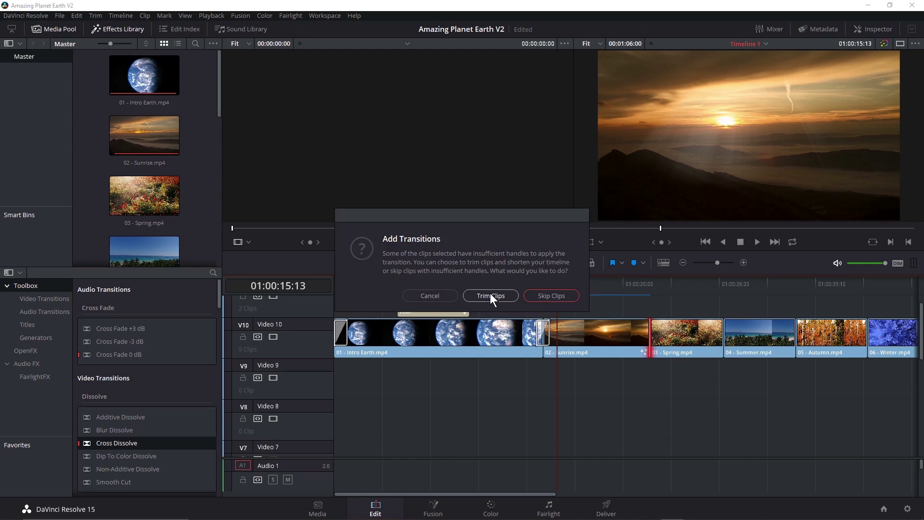
left_click(490, 295)
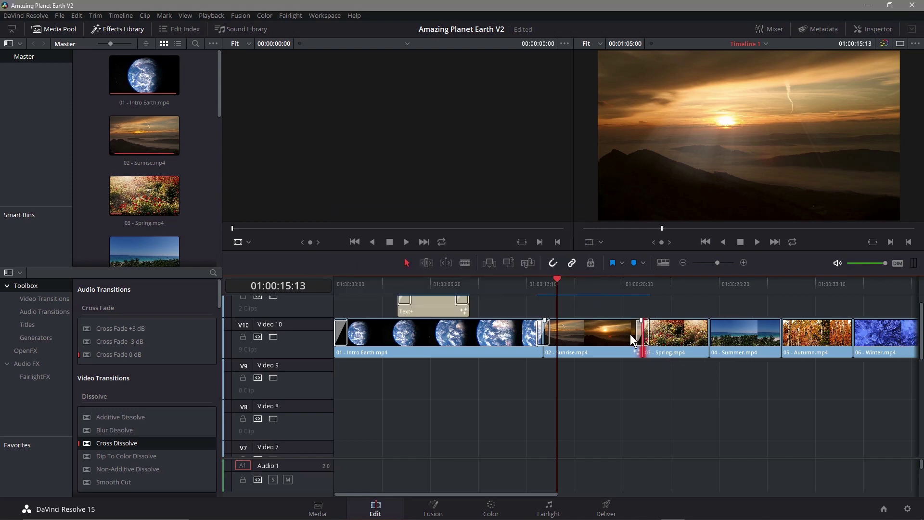
left_click(712, 332)
right_click(711, 341)
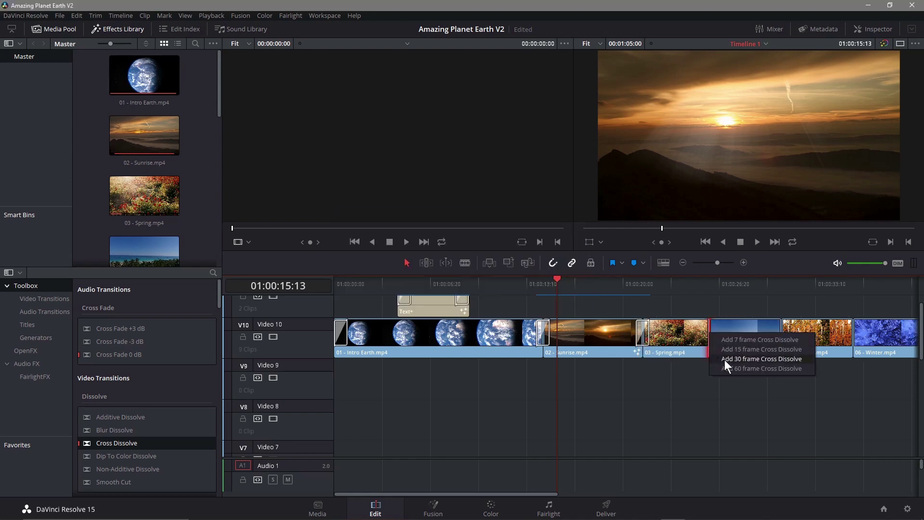
left_click(724, 360)
left_click(496, 292)
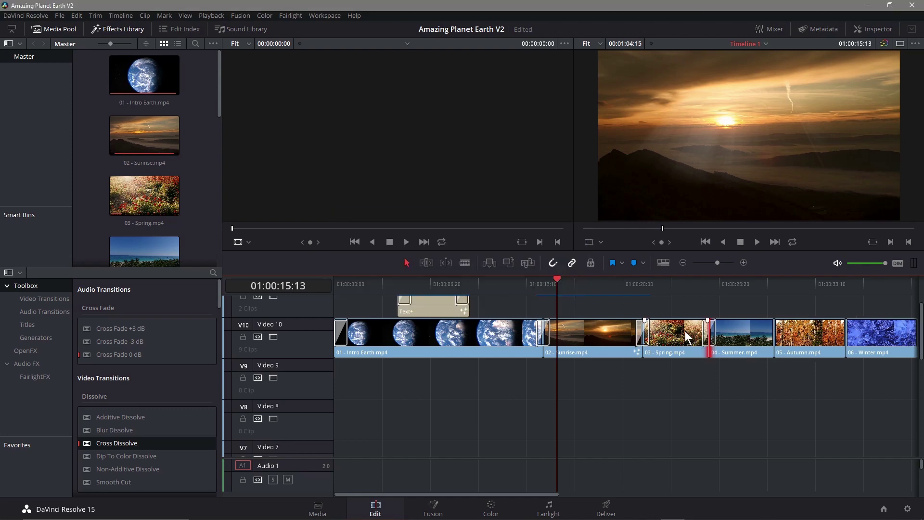
Add trimmed 30-frame cross dissolves at the Summer/Autumn and Autumn/Winter cuts.
left_click(770, 332)
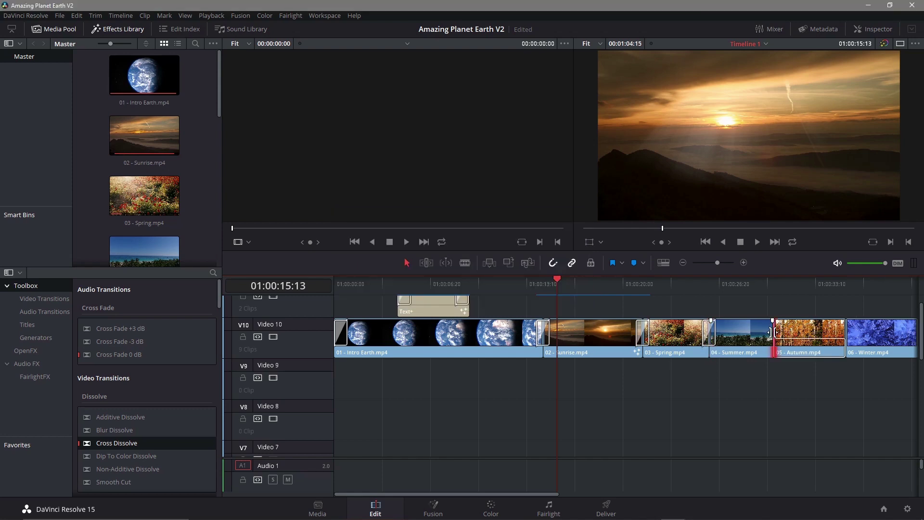
right_click(772, 332)
left_click(781, 357)
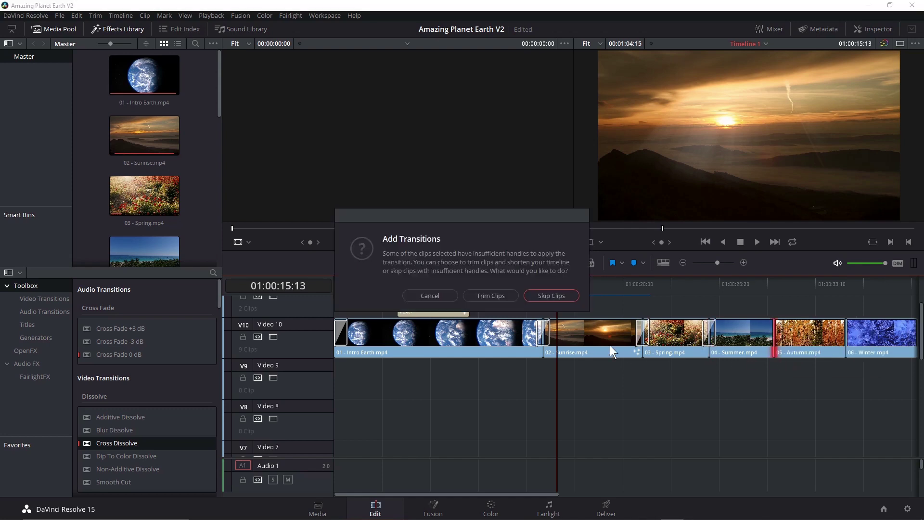
left_click(499, 298)
left_click(838, 336)
right_click(838, 337)
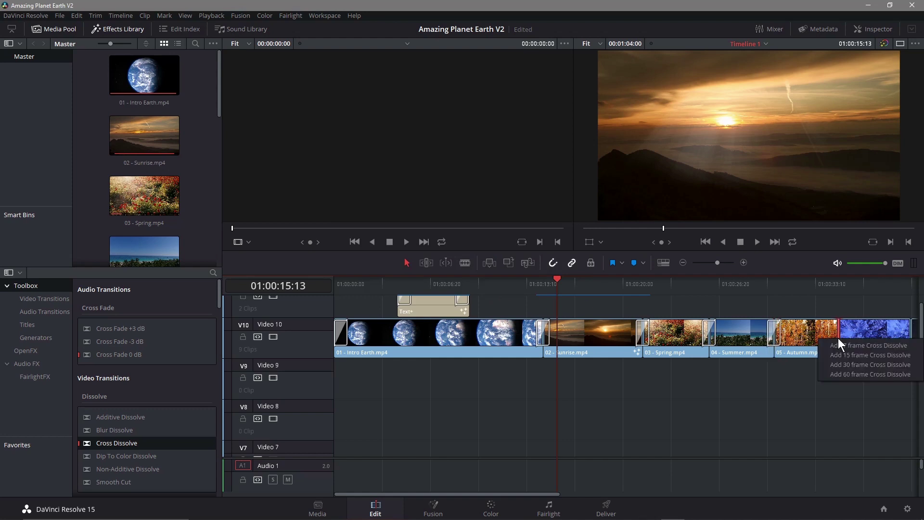
left_click(842, 363)
left_click(498, 299)
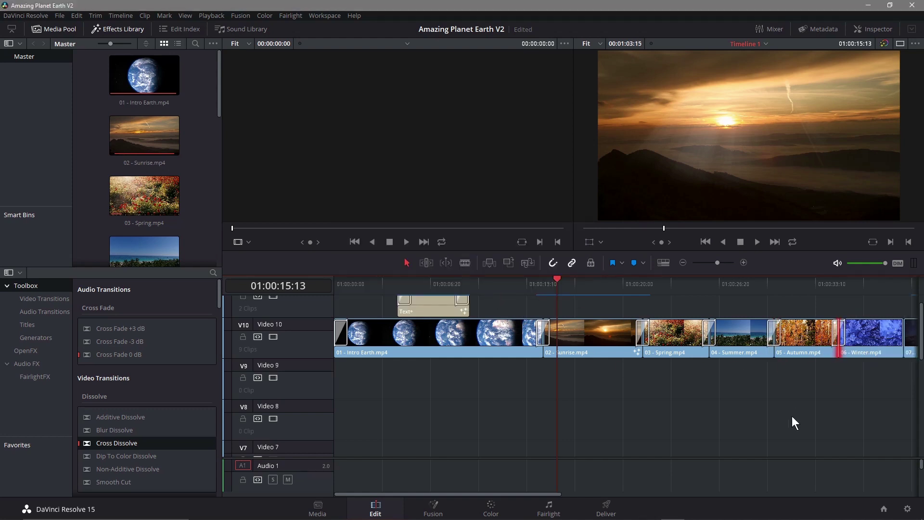
Add trimmed 30-frame cross dissolves at the Winter/Galaxy and Galaxy/Sunset cuts.
left_click_drag(498, 491, 610, 493)
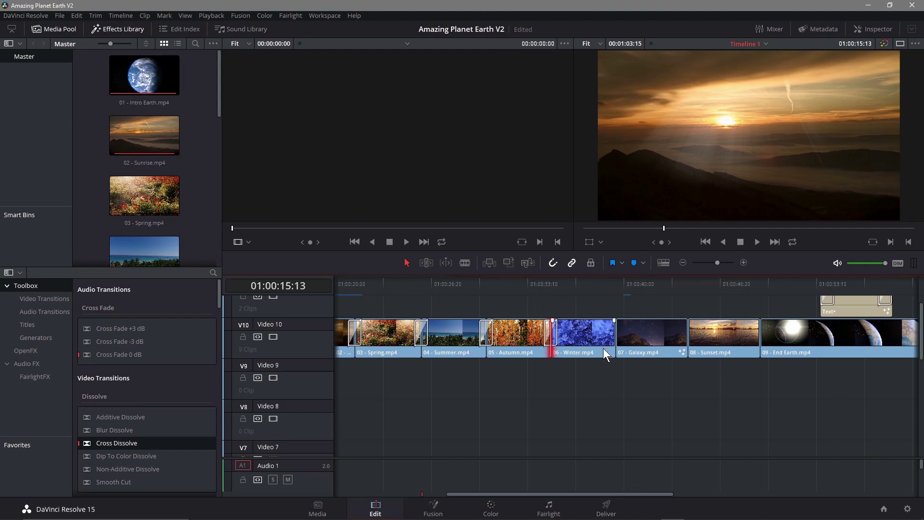
left_click(617, 332)
right_click(617, 332)
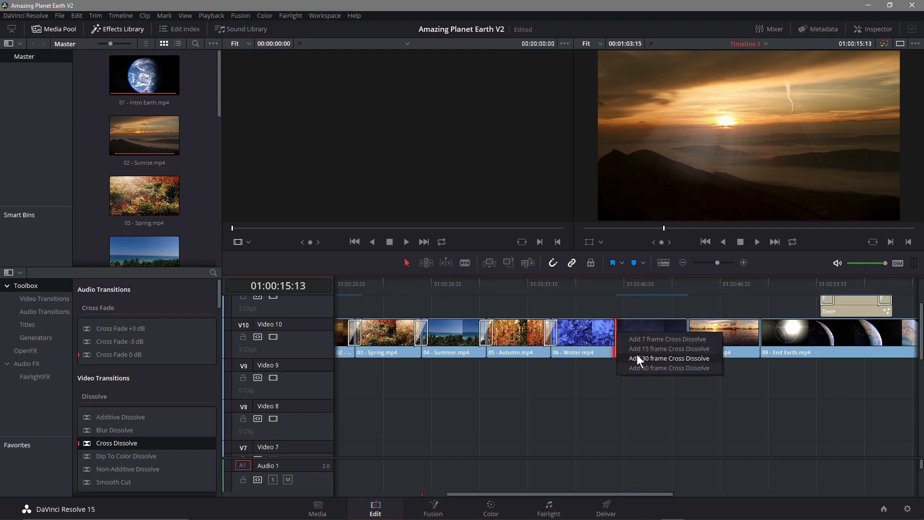
left_click(637, 356)
left_click(487, 296)
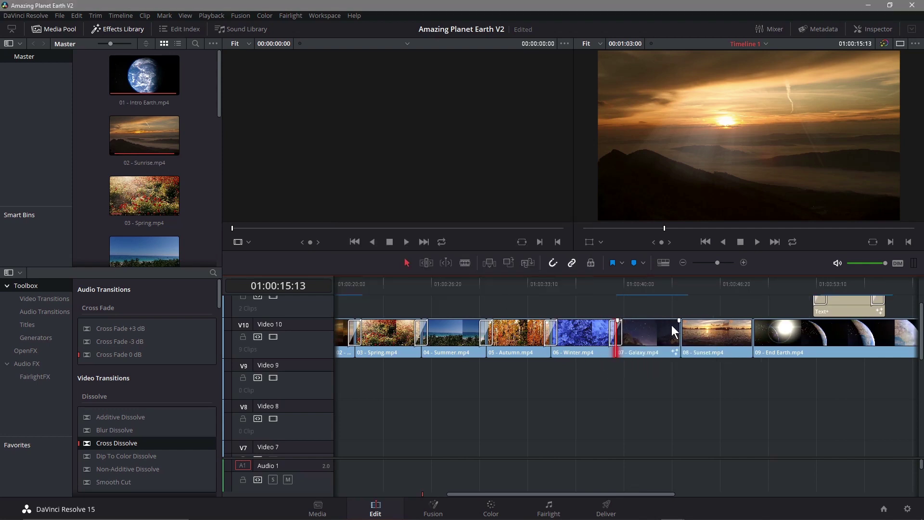
left_click(679, 326)
right_click(680, 326)
left_click(700, 356)
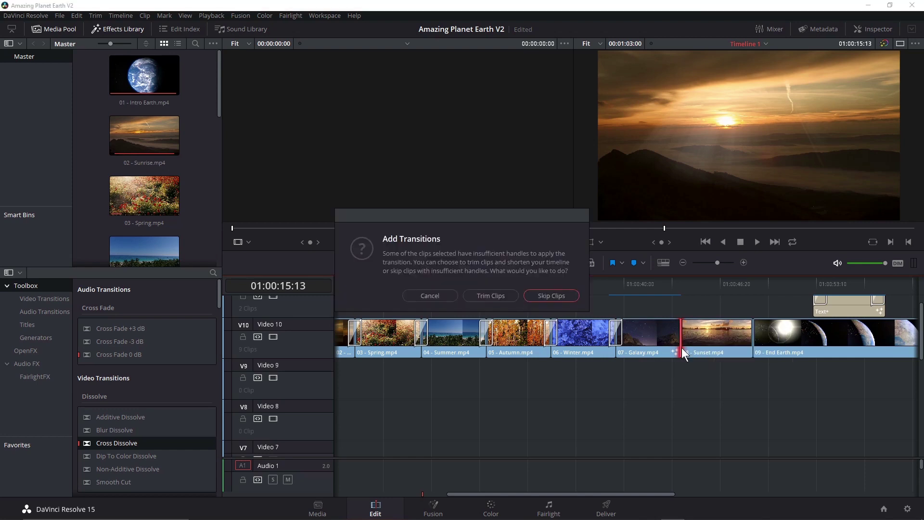
left_click(508, 298)
Add a trimmed 30-frame cross dissolve at the Sunset/End Earth cut.
left_click(745, 332)
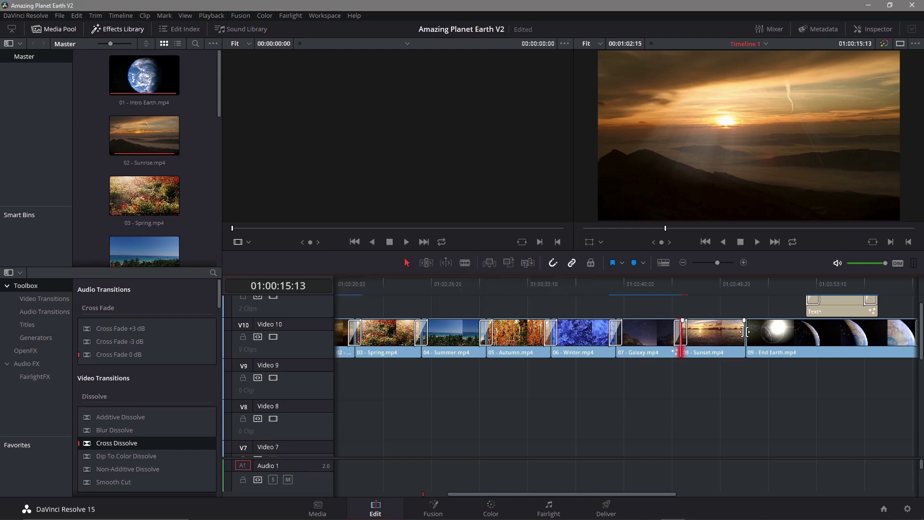
right_click(745, 332)
left_click(758, 357)
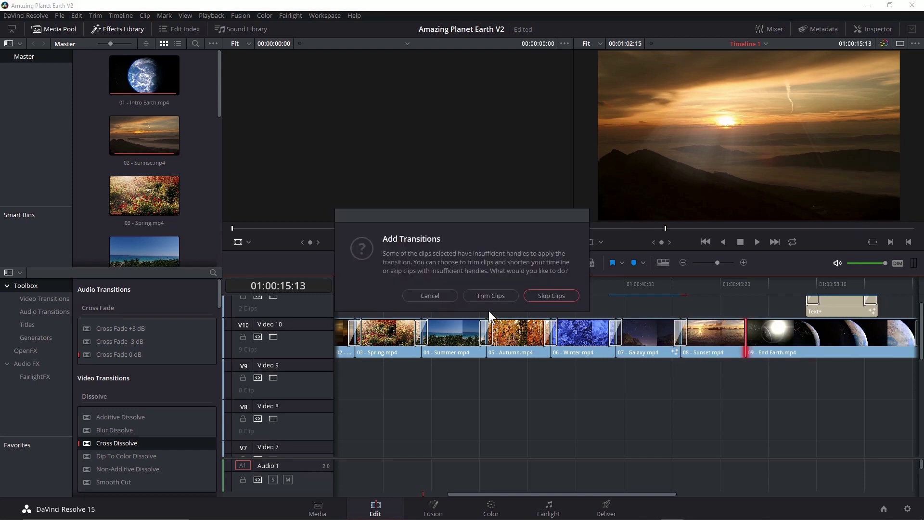
left_click(488, 296)
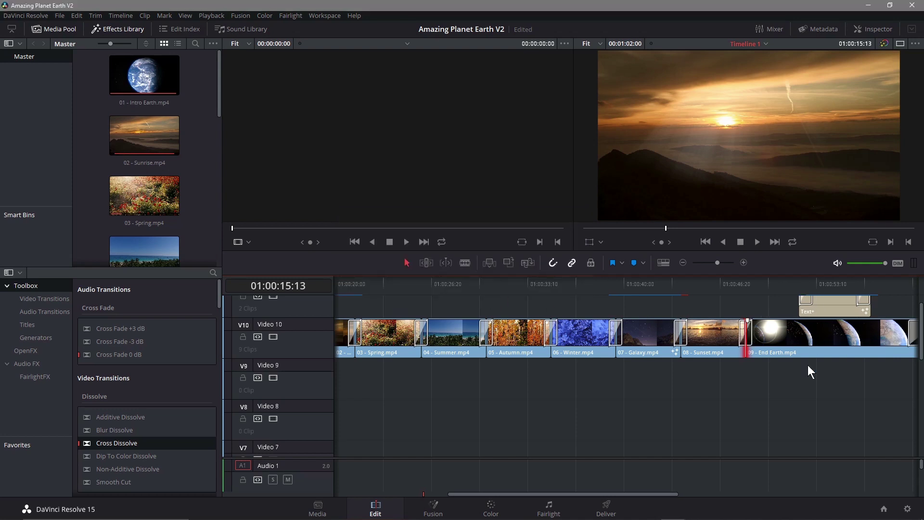
left_click_drag(641, 492, 441, 481)
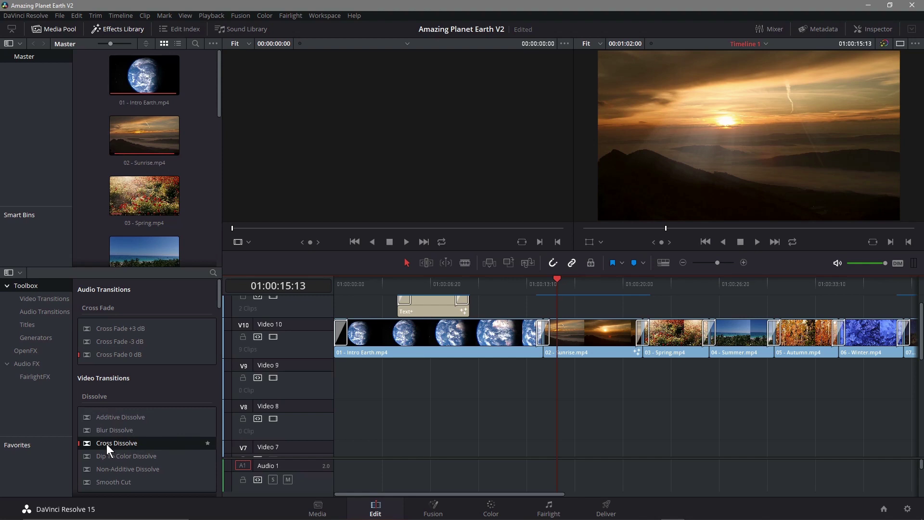
Drop Cross Dissolve onto the Sunrise/Spring, Spring/Summer, Summer/Autumn and Autumn/Winter cuts.
left_click_drag(106, 444, 643, 331)
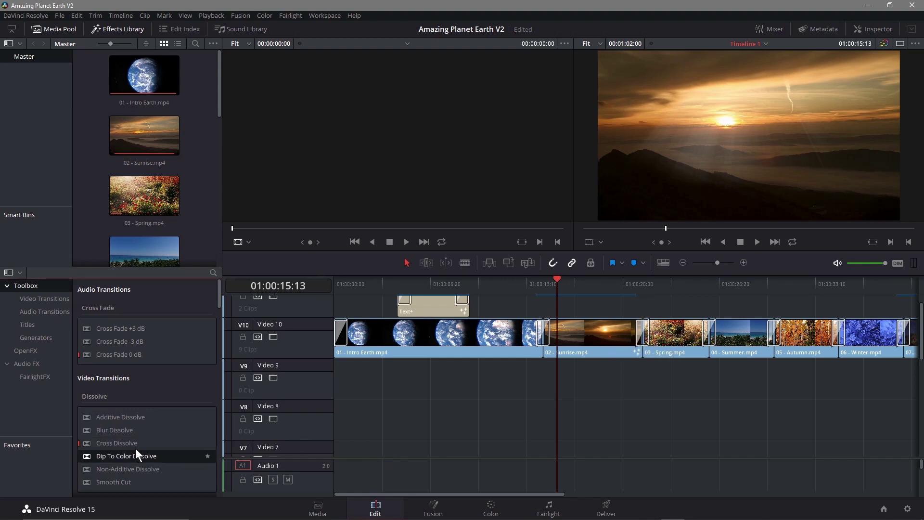
left_click_drag(131, 444, 708, 331)
left_click_drag(143, 444, 773, 335)
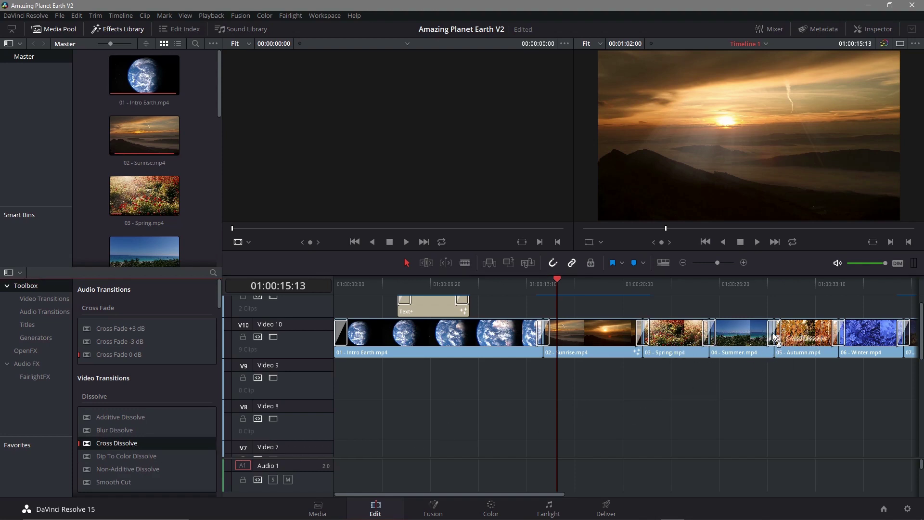
left_click_drag(123, 443, 838, 330)
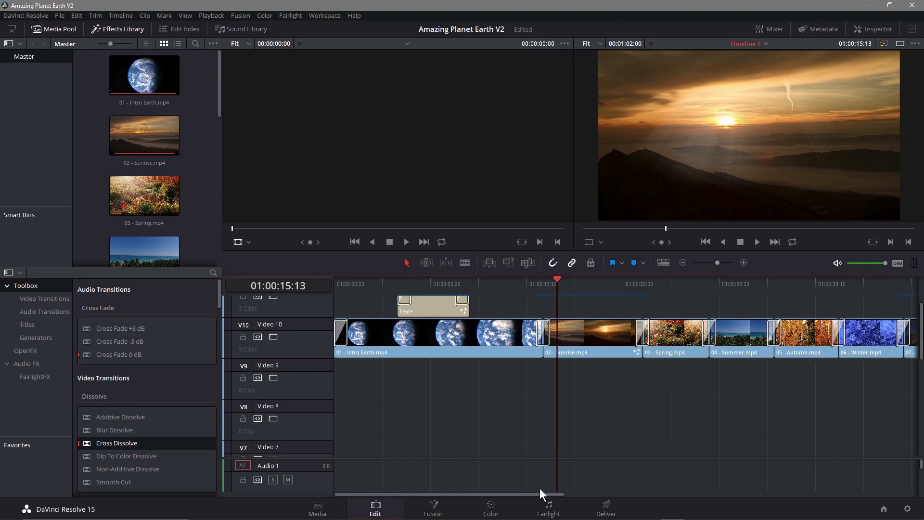
left_click_drag(540, 491, 657, 493)
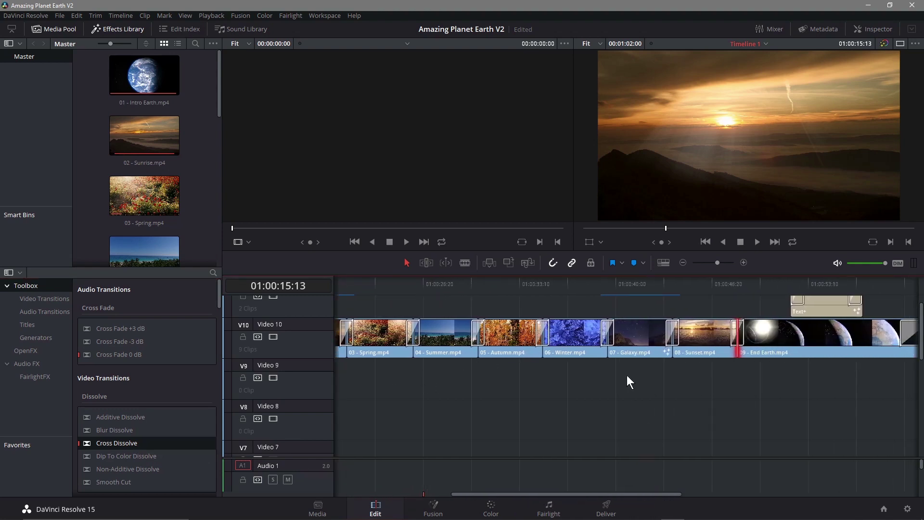
Place Cross Dissolves on the Winter/Galaxy and Galaxy/Sunset cuts.
right_click(610, 335)
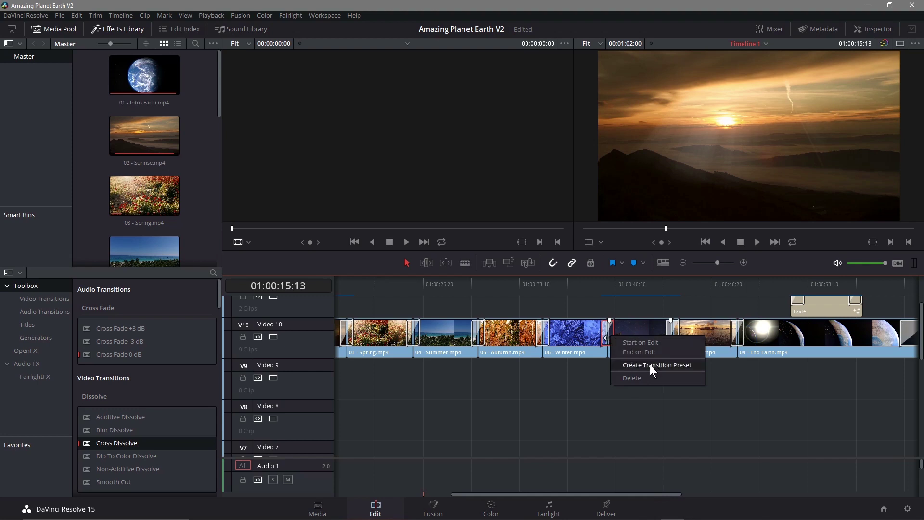
left_click(527, 420)
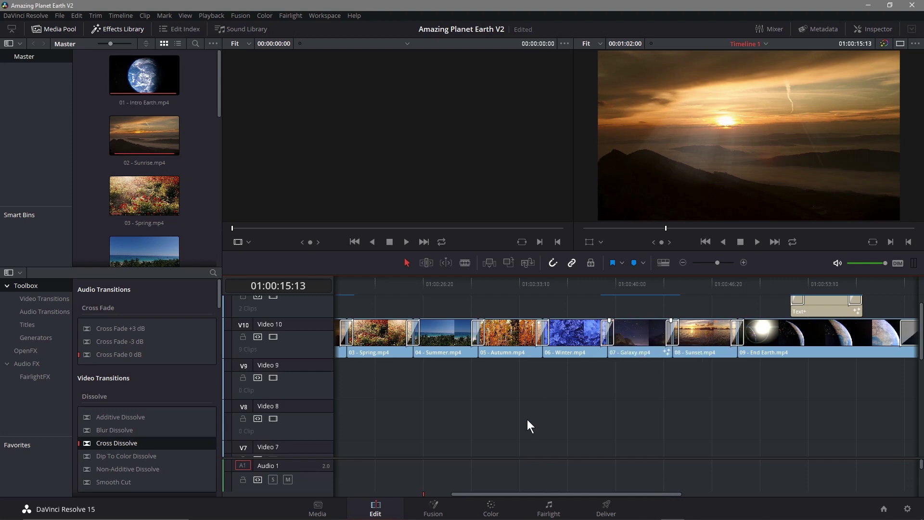
left_click_drag(118, 441, 607, 332)
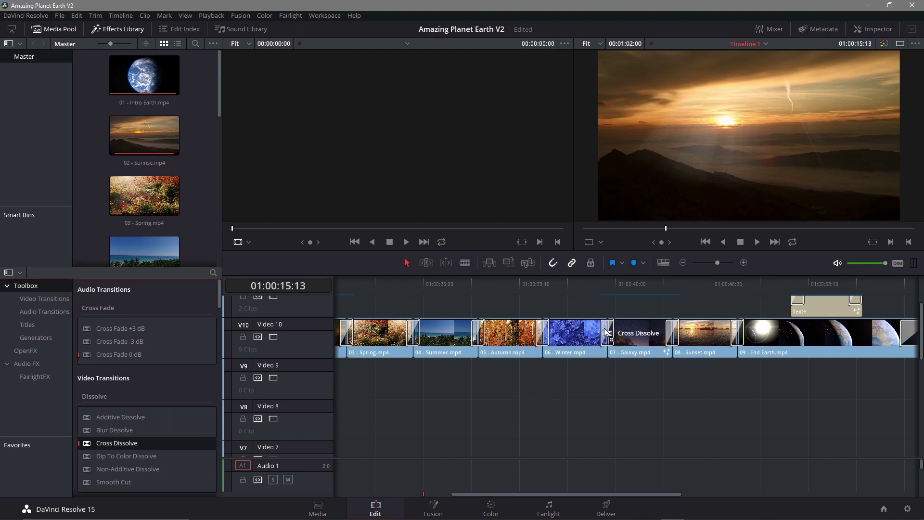
left_click_drag(137, 443, 710, 344)
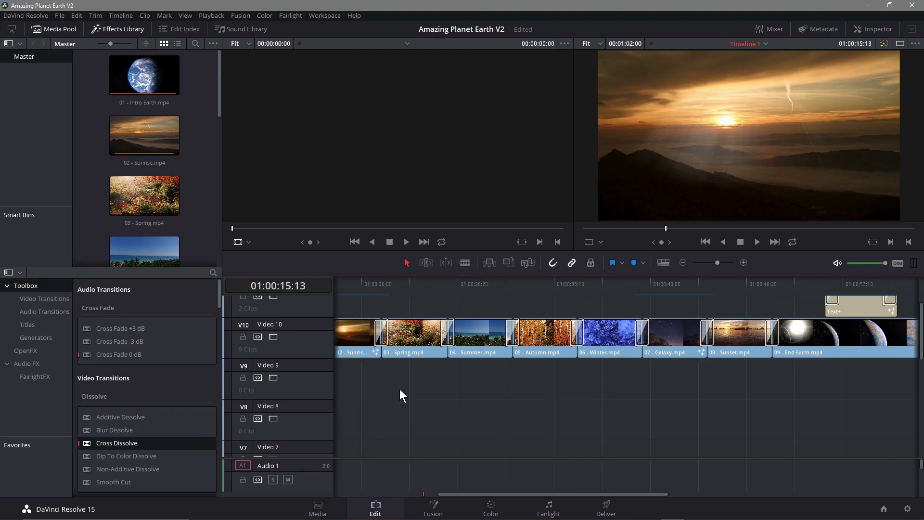
left_click_drag(128, 447, 750, 328)
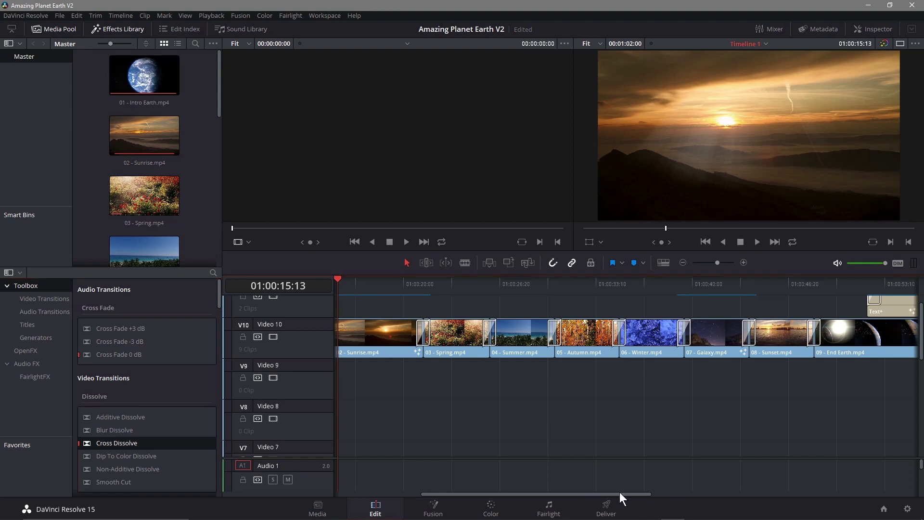
left_click_drag(619, 492, 453, 492)
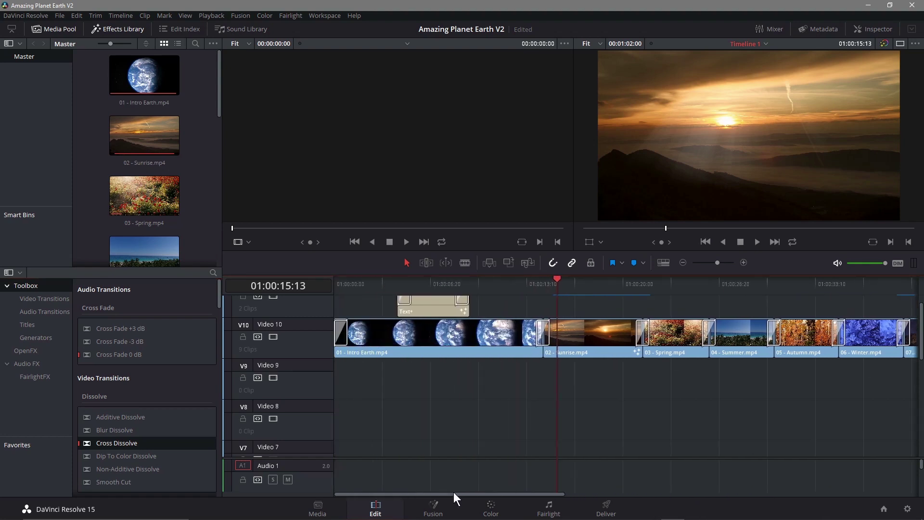
Select the opening transition and play the timeline from the start.
left_click(339, 332)
left_click_drag(559, 278, 284, 304)
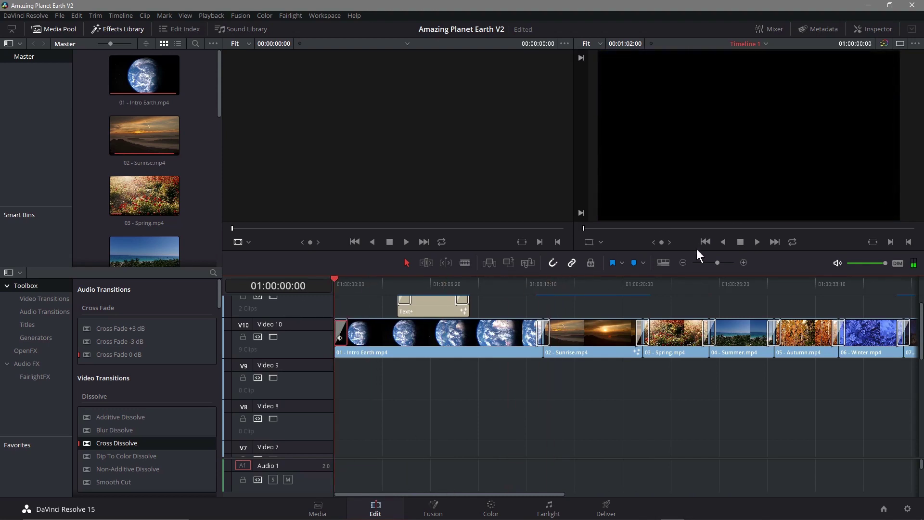
left_click(754, 243)
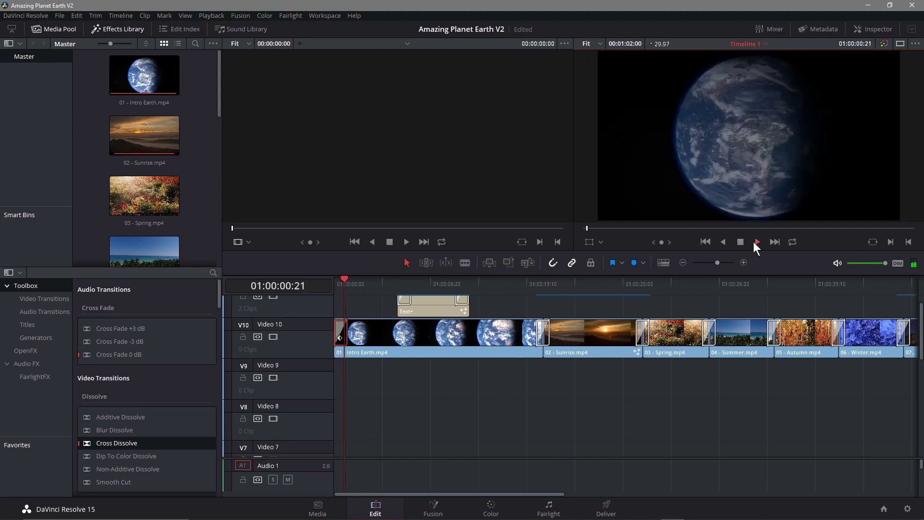
Delete the transition at the head of Intro Earth.
left_click(341, 328)
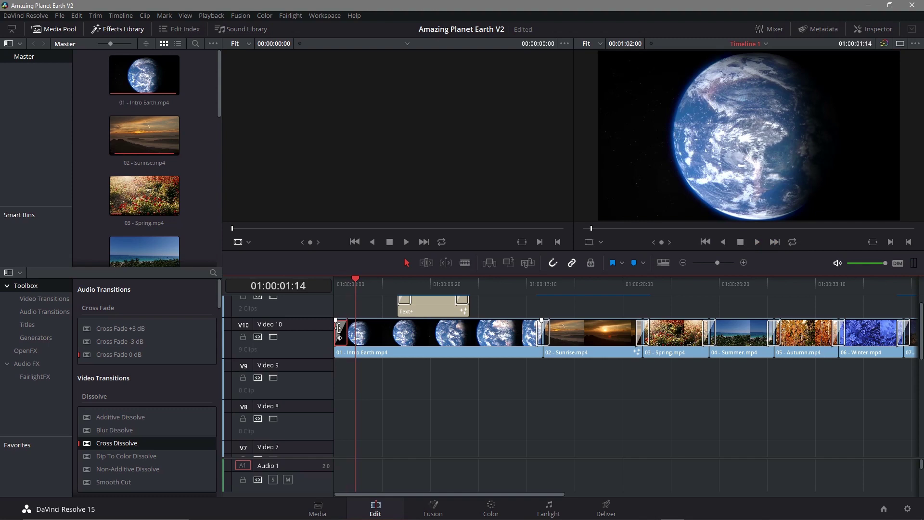
right_click(339, 327)
left_click(356, 345)
mouse_move(338, 321)
left_mouse_down()
mouse_move(403, 324)
mouse_move(357, 325)
mouse_move(340, 340)
left_mouse_up()
Return to the timeline start and preview the opening, stopping and restarting playback.
left_click_drag(357, 279, 314, 278)
left_click(756, 244)
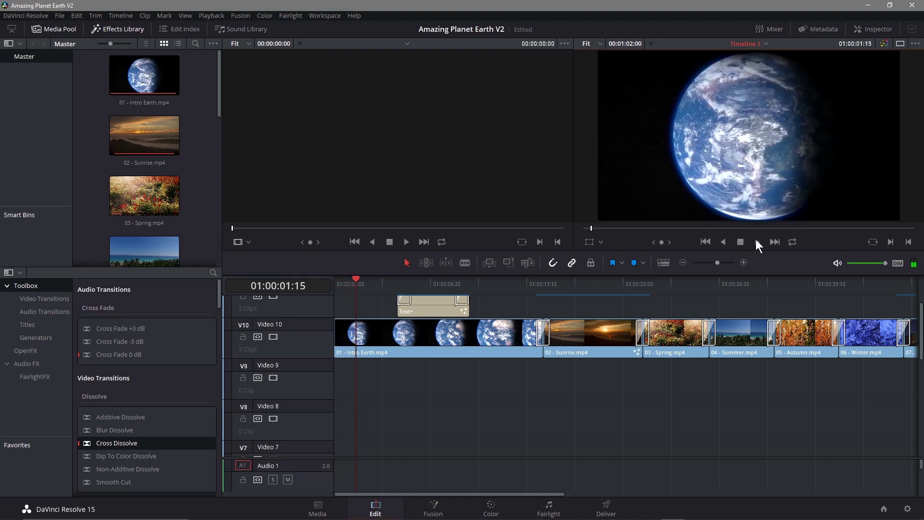
left_click(737, 242)
left_click(713, 244)
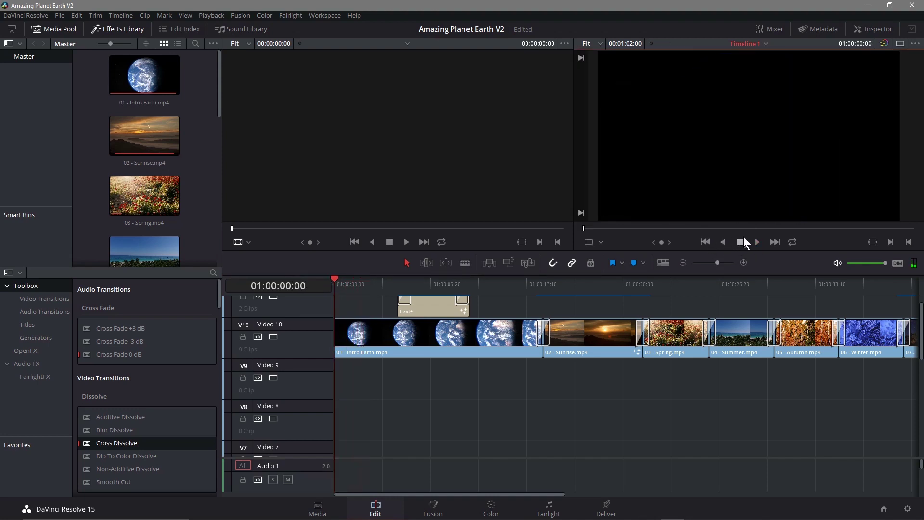
left_click(758, 242)
left_click(740, 241)
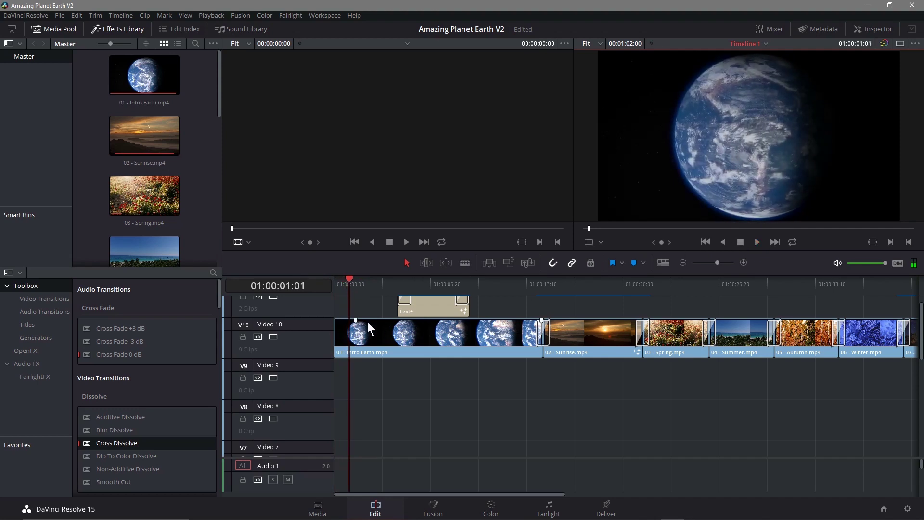
Play from the beginning until the Amazing Planet Earth title appears, then apply Ctrl+B and adjust the clip.
left_click_drag(368, 321, 457, 320)
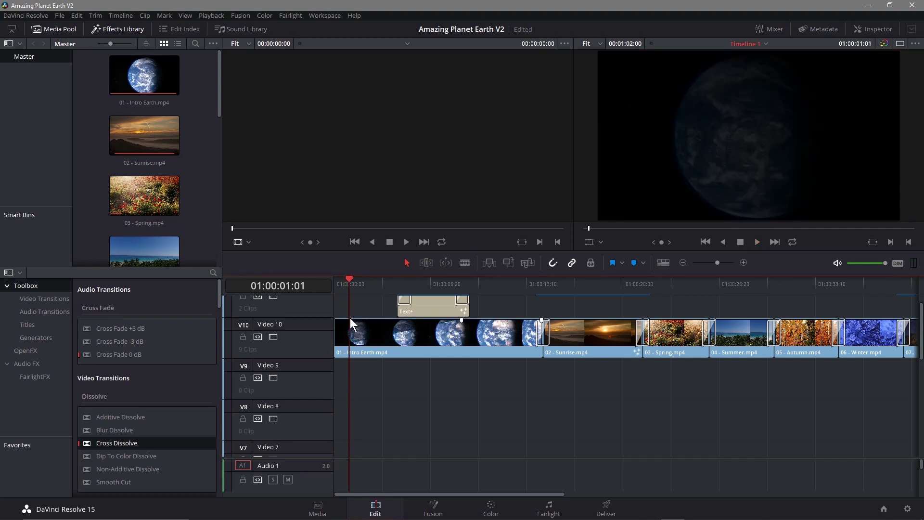
left_click(343, 279)
left_click(758, 242)
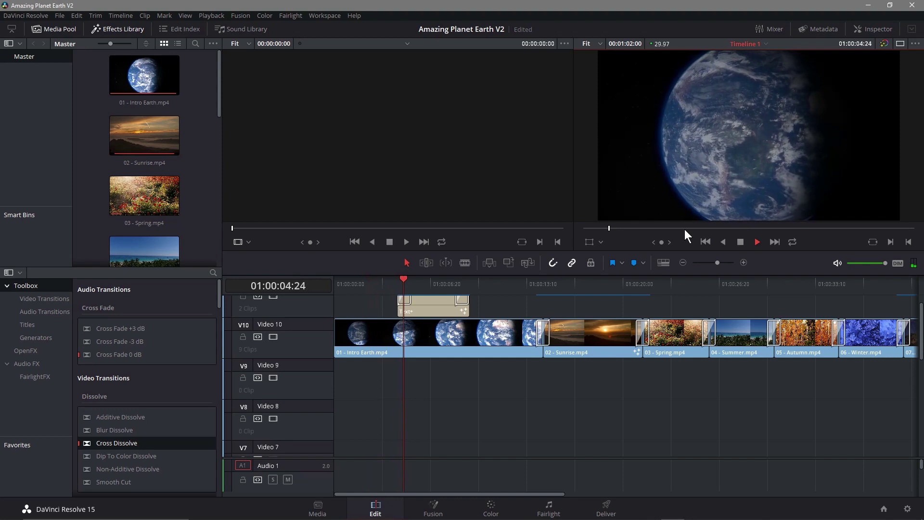
left_click(740, 241)
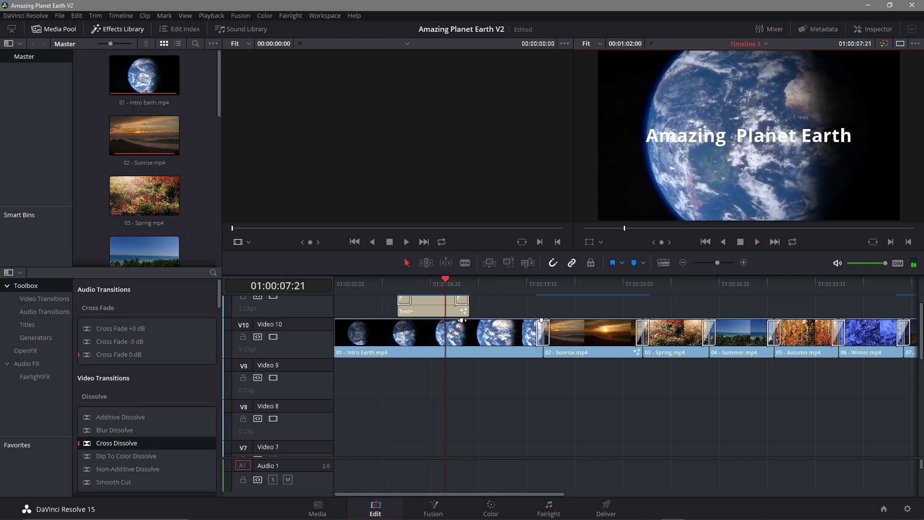
key("ctrl+b")
left_click_drag(442, 332, 371, 326)
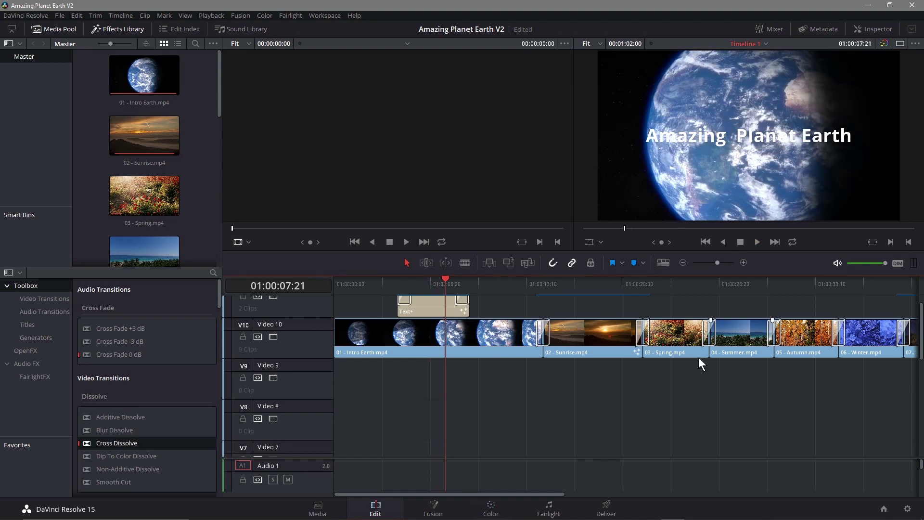
left_click_drag(504, 495, 460, 496)
Delete the empty Video 9 track.
scroll(388, 396, "down", 8)
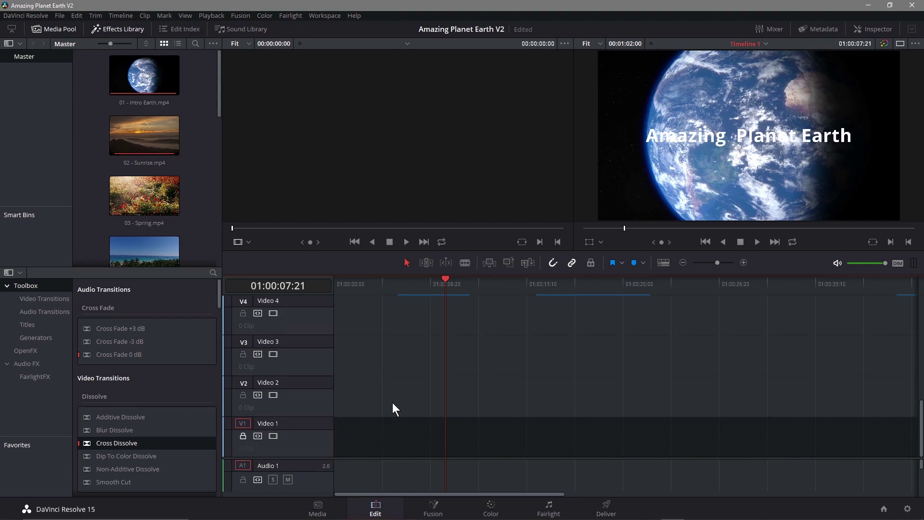
scroll(394, 408, "up", 8)
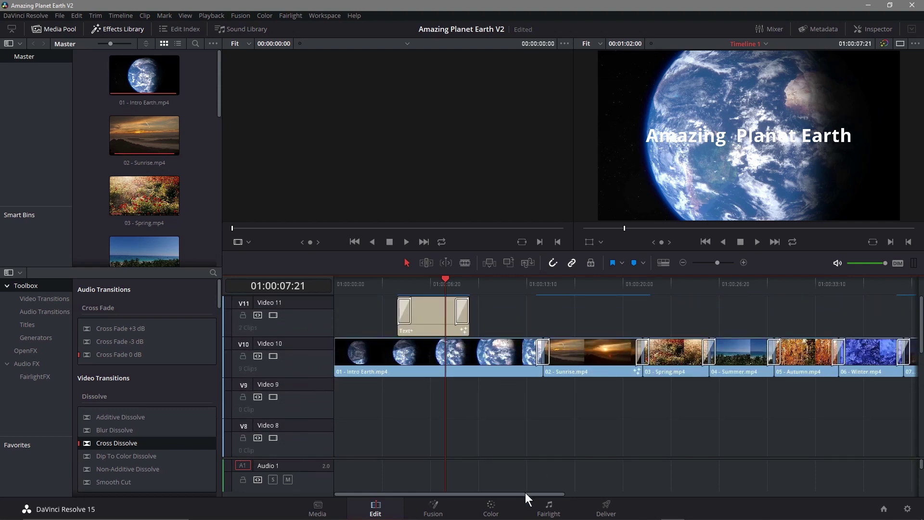
left_click_drag(524, 492, 447, 488)
scroll(344, 397, "down", 1)
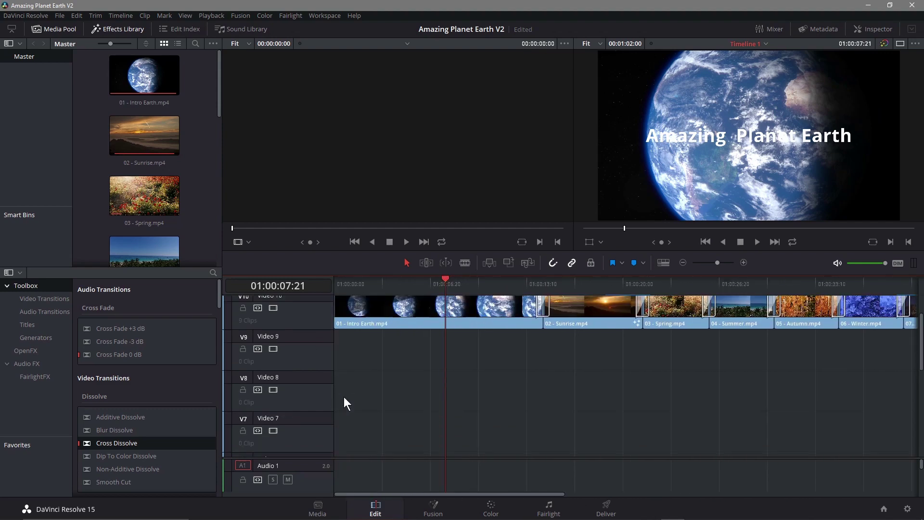
scroll(332, 392, "down", 1)
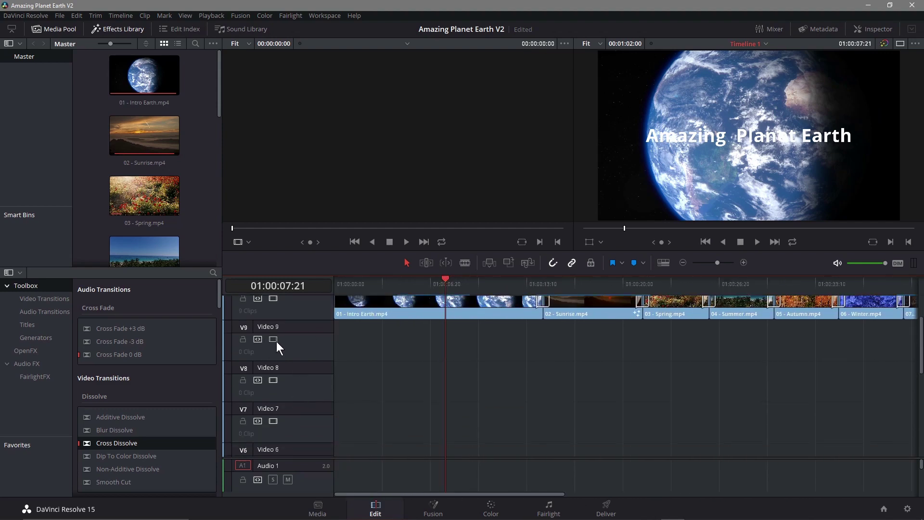
right_click(306, 345)
left_click(306, 347)
right_click(294, 345)
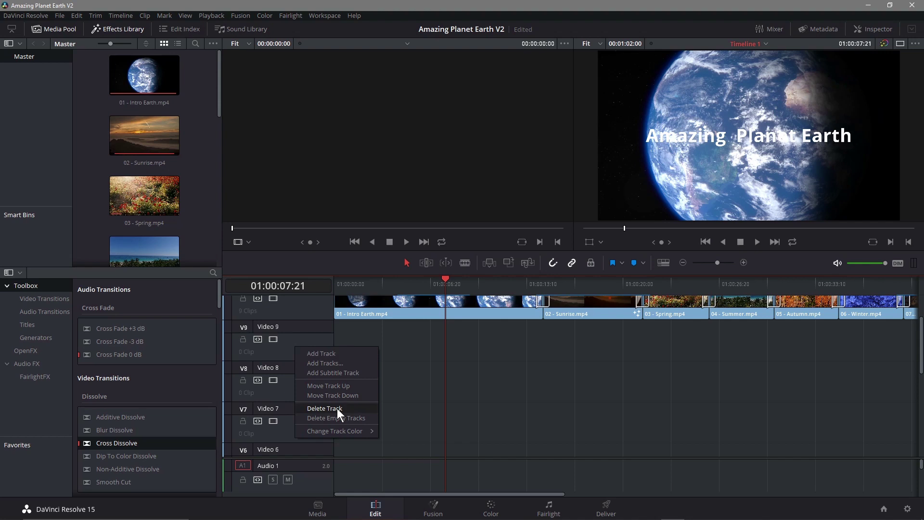
left_click(320, 408)
Delete the empty Video 8, 7, 6 and 5 tracks.
right_click(291, 335)
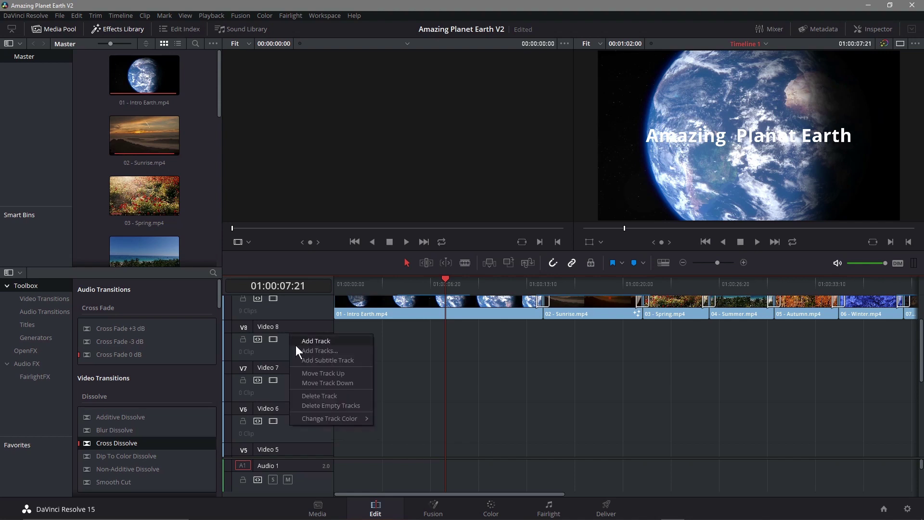
left_click(316, 393)
right_click(290, 342)
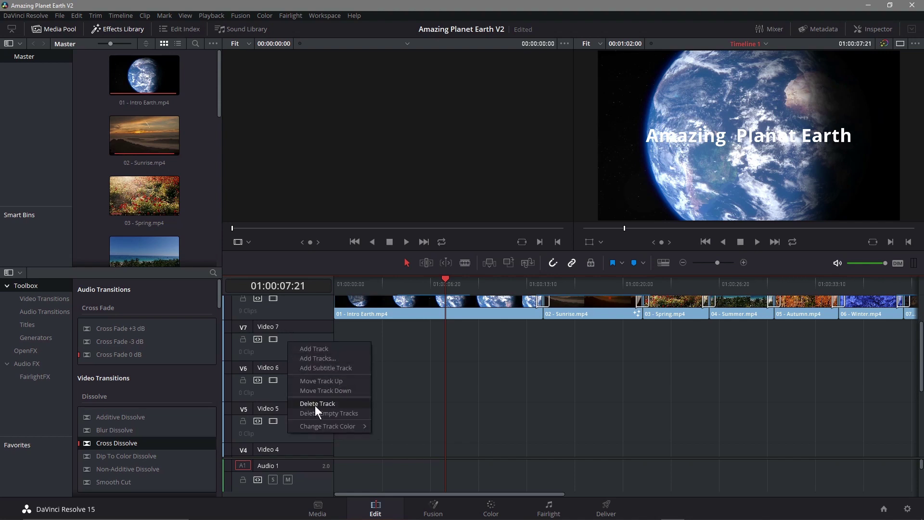
left_click(315, 404)
right_click(297, 364)
left_click(324, 406)
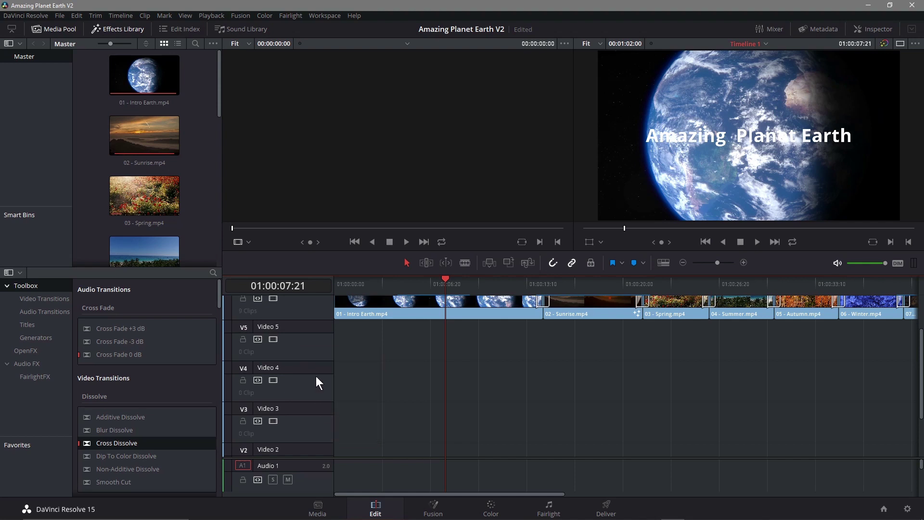
right_click(316, 377)
left_click(333, 401)
Delete three more empty video tracks, including one beneath the clips.
right_click(303, 348)
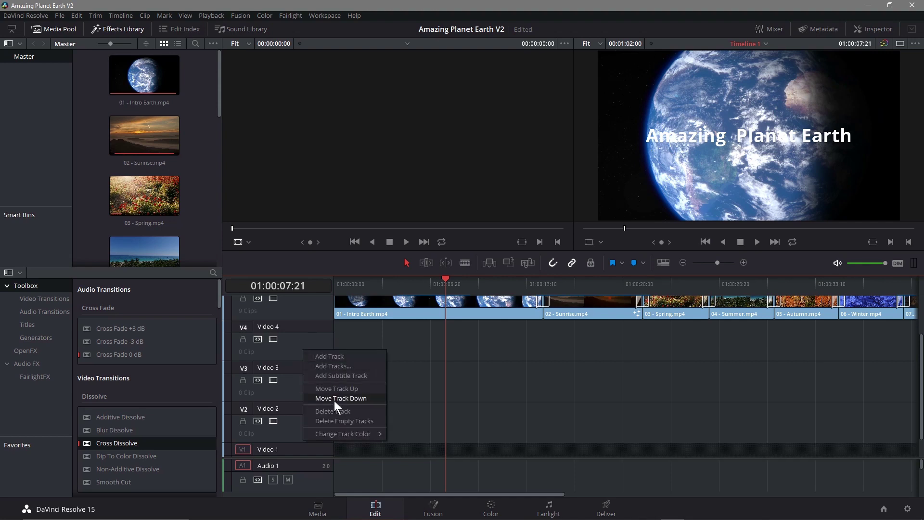
left_click(339, 411)
right_click(305, 361)
left_click(331, 409)
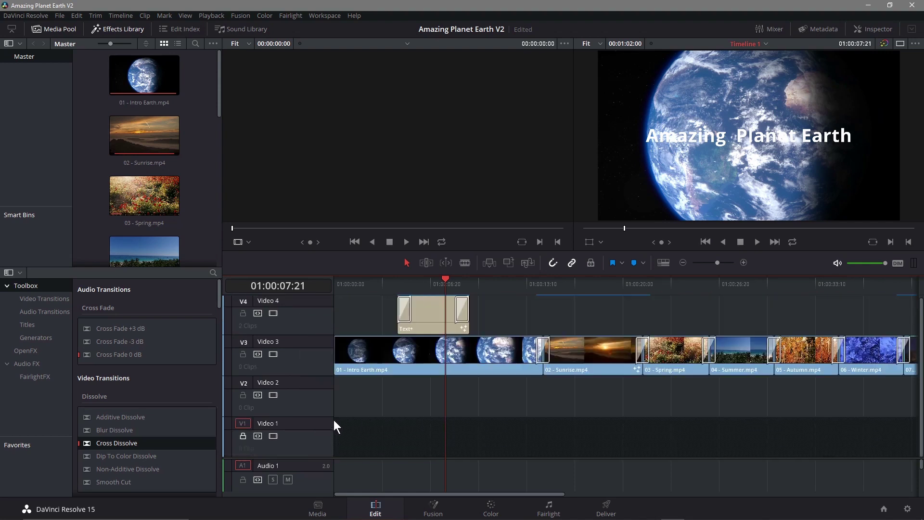
right_click(303, 402)
left_click(326, 453)
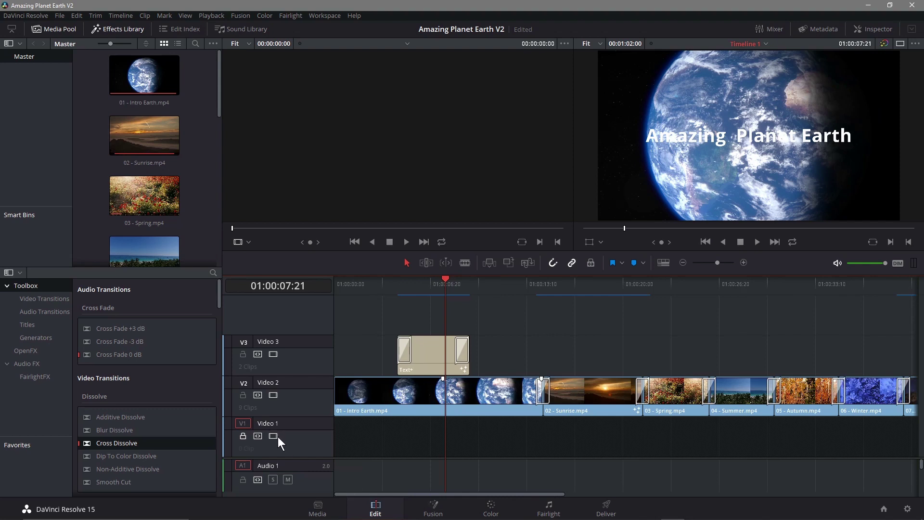
Remove all remaining empty tracks with Delete Empty Tracks.
right_click(304, 443)
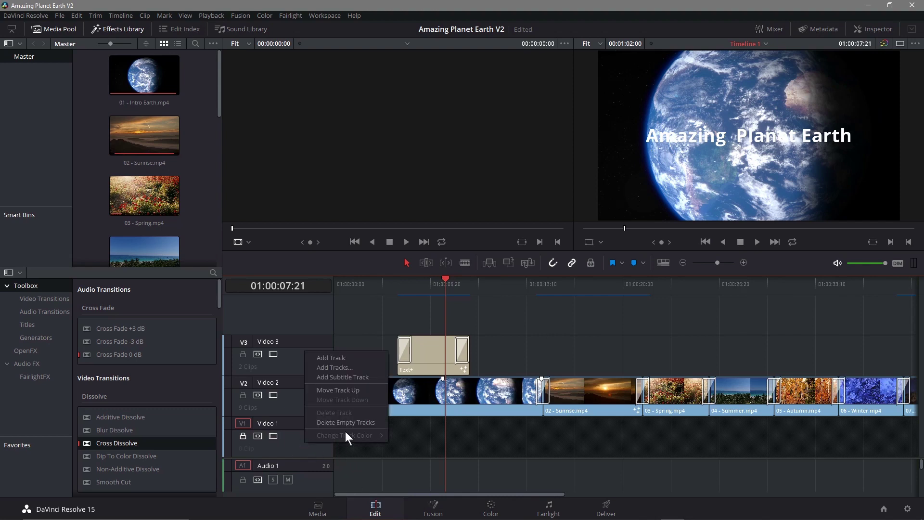
left_click(307, 445)
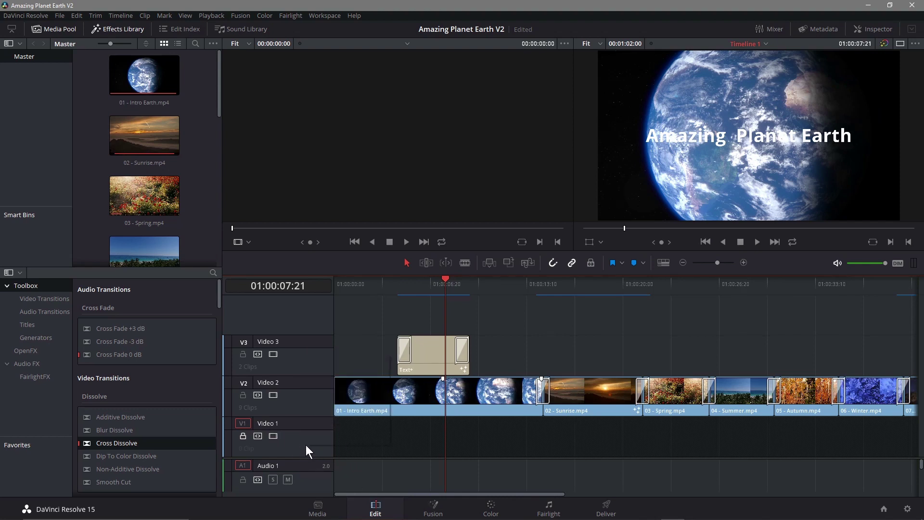
right_click(305, 445)
left_click(337, 426)
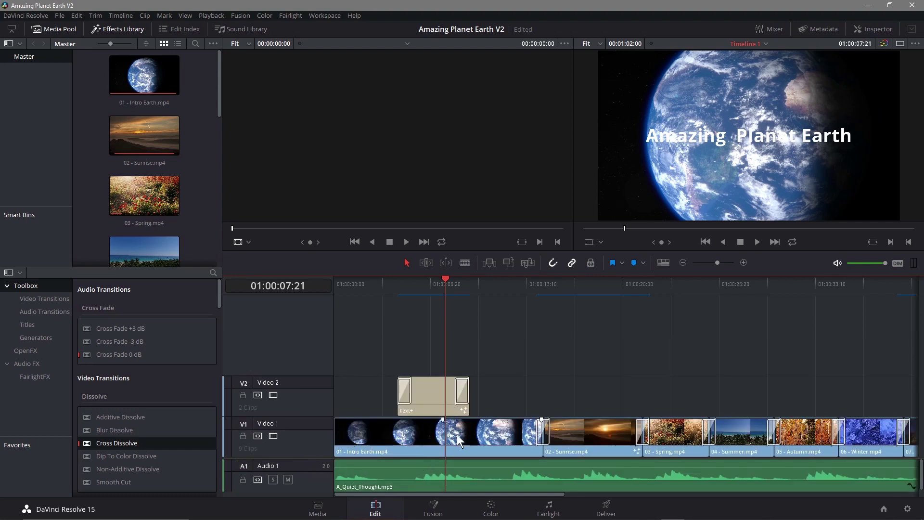
Play the timeline briefly to preview the title.
left_click_drag(542, 493, 785, 473)
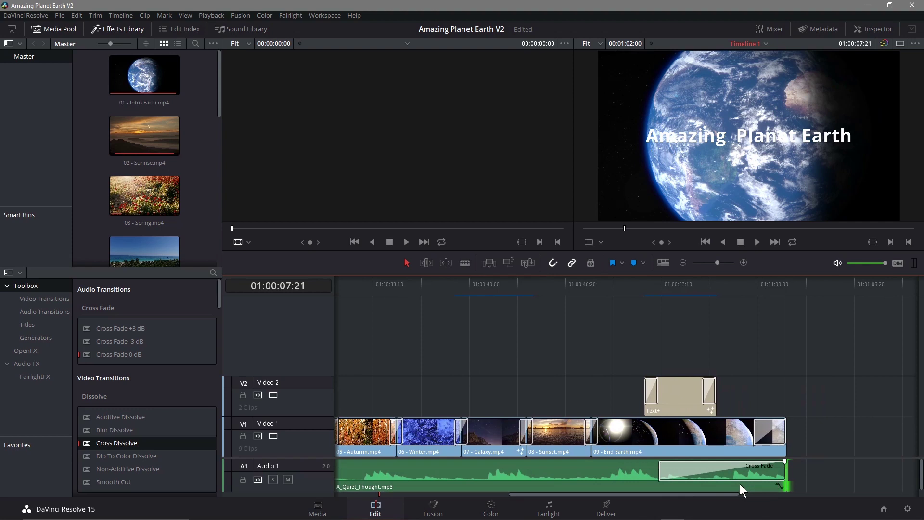
left_click_drag(732, 493, 738, 494)
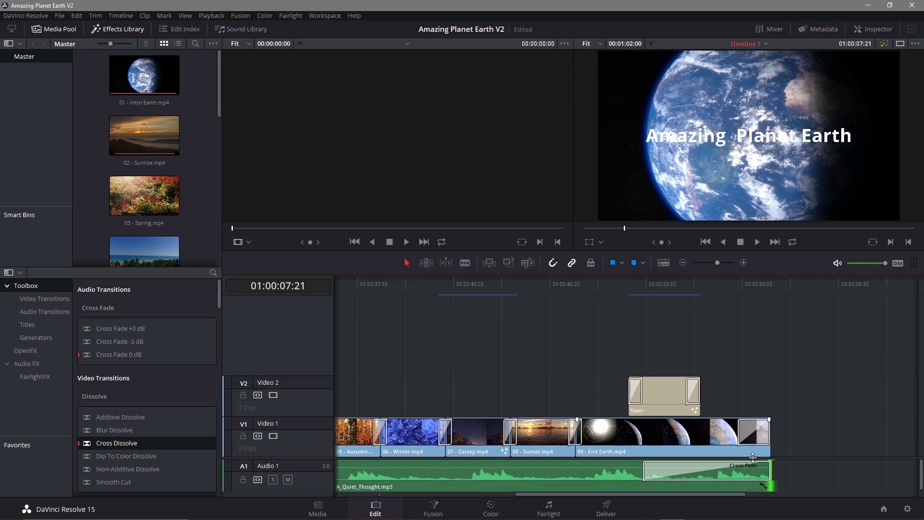
left_click_drag(691, 492, 421, 299)
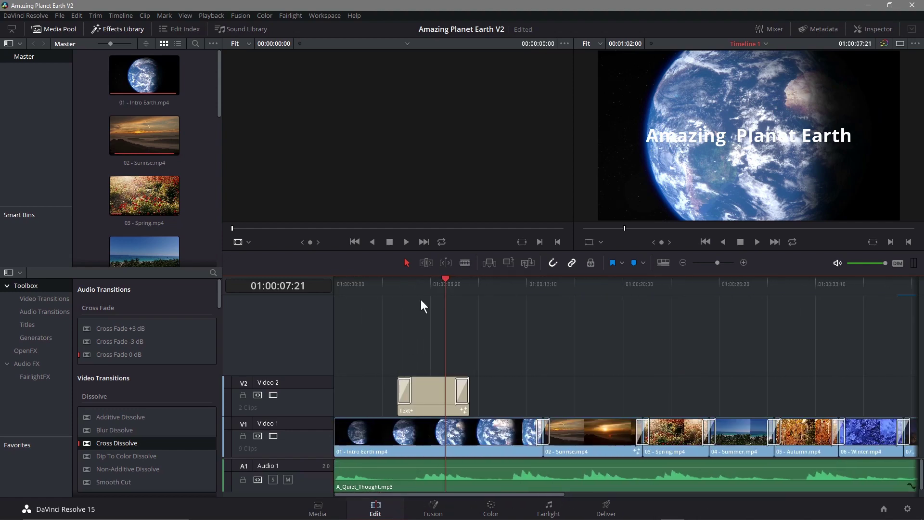
left_click(757, 241)
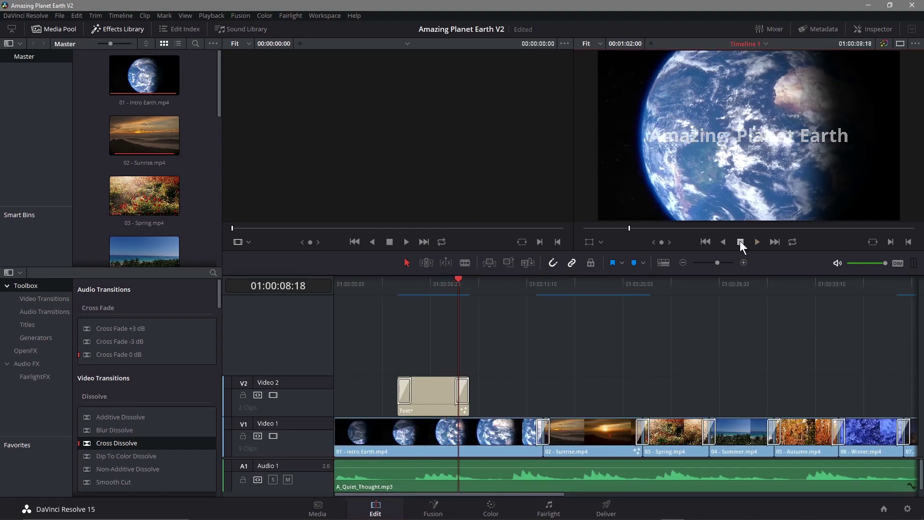
left_click(740, 241)
Return the playhead to 01:00:00:00, resize the Video 2 track, and replay the opening.
left_click_drag(457, 276, 317, 279)
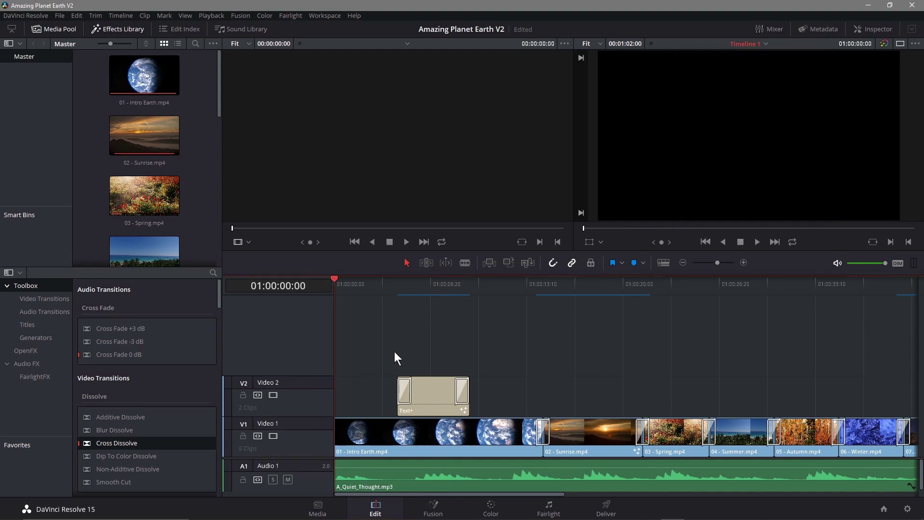
mouse_move(294, 377)
left_mouse_down()
mouse_move(291, 340)
mouse_move(305, 378)
left_mouse_up()
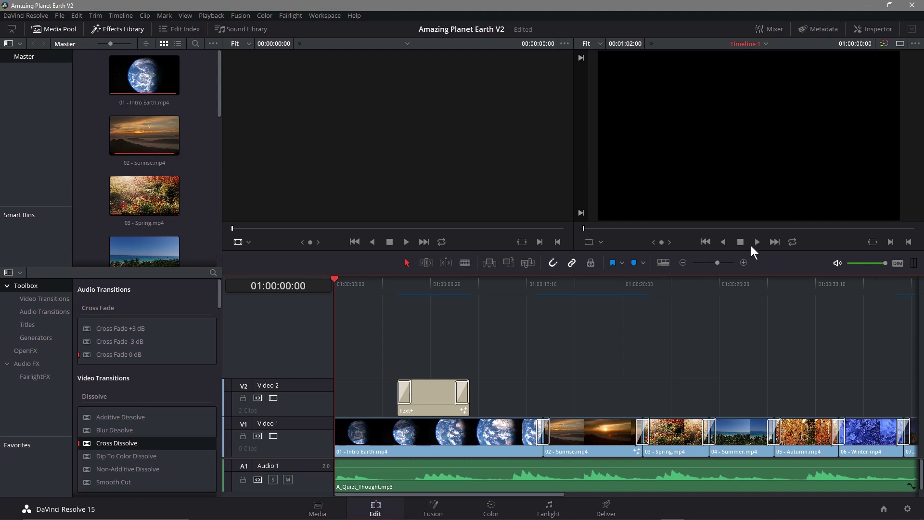
left_click(758, 242)
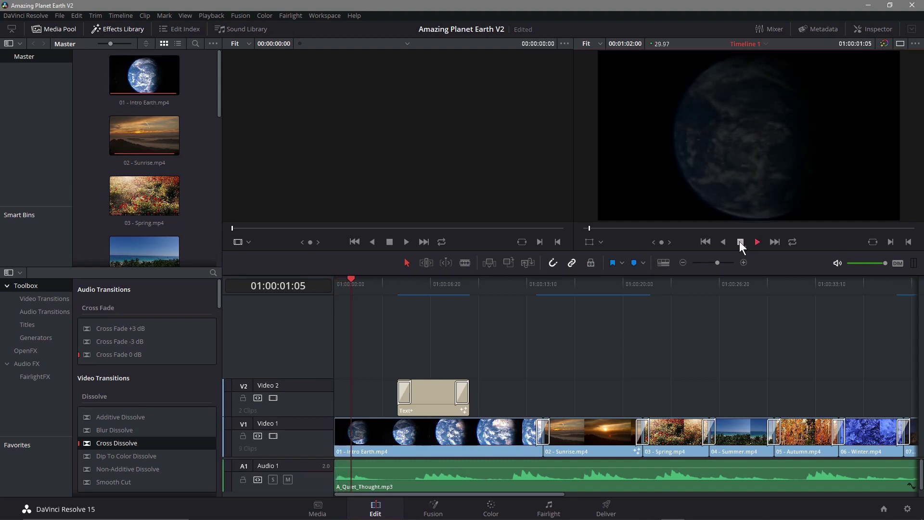
left_click(740, 241)
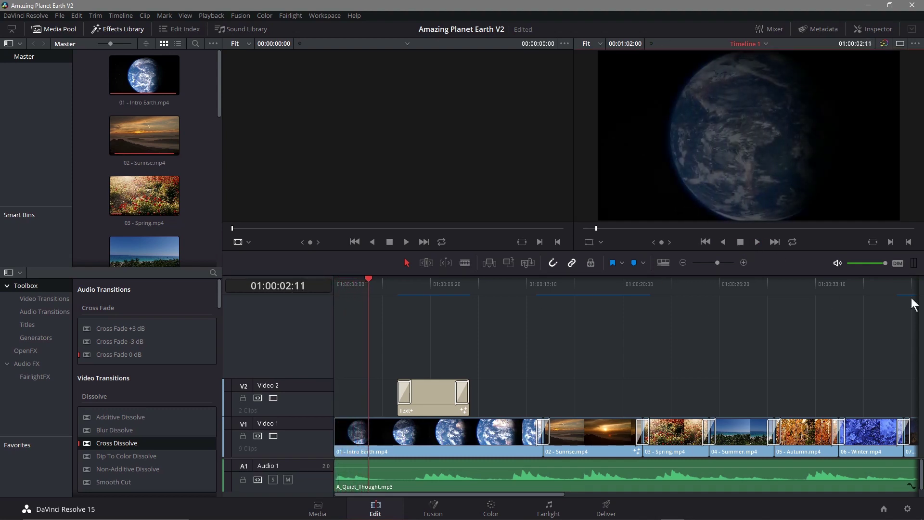
Save the Amazing Planet Earth V2 project, close Resolve, and bring up the Start menu.
left_click(58, 17)
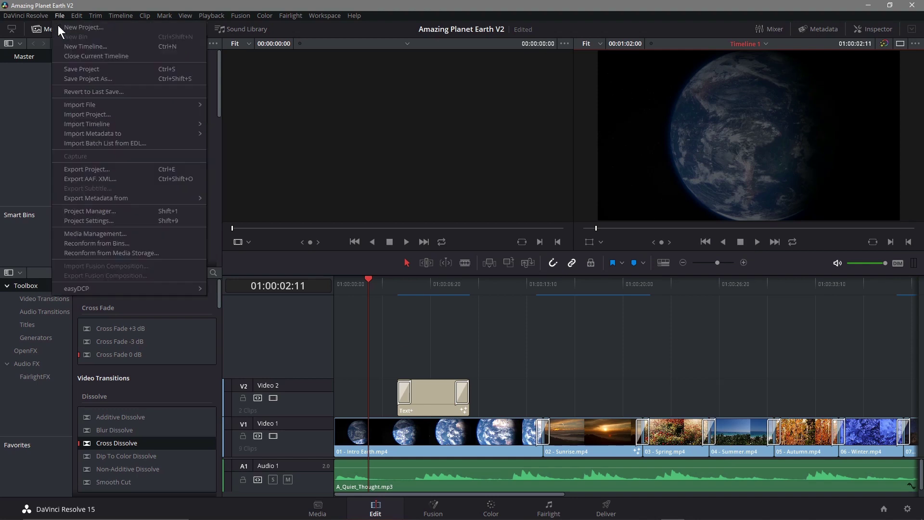
left_click(79, 69)
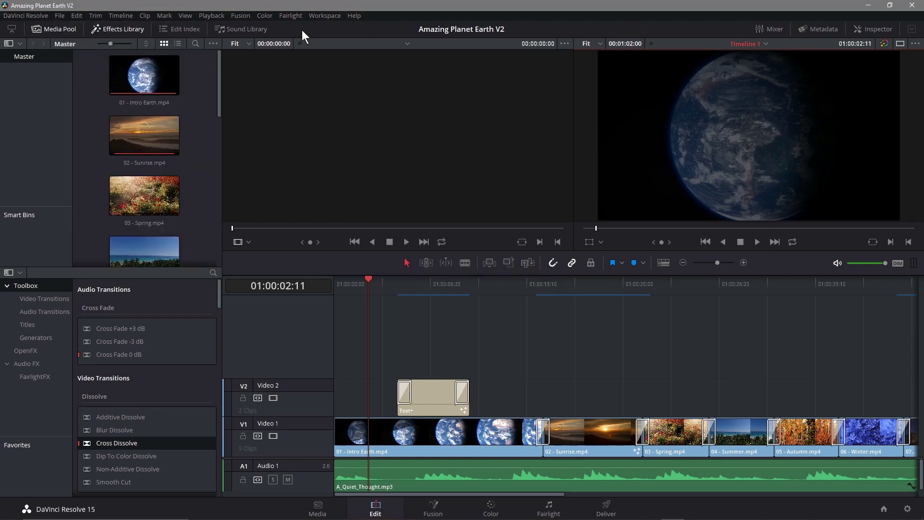
left_click(911, 5)
key("super")
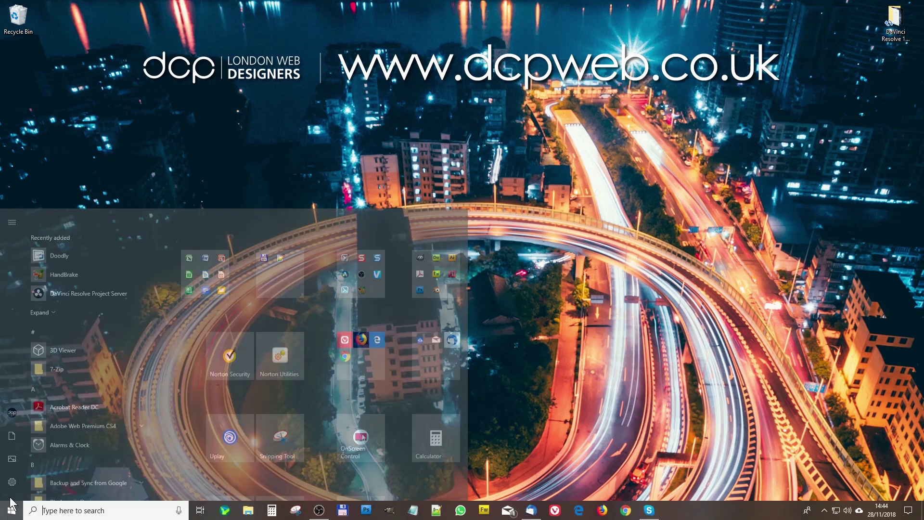
Relaunch DaVinci Resolve from the Start menu and open the Amazing Planet Earth V2 project.
left_click(69, 448)
left_click(63, 480)
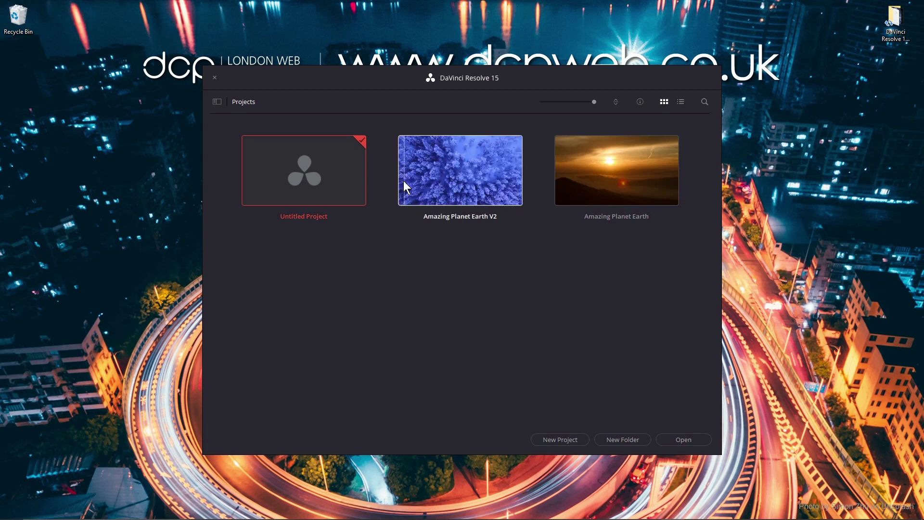
double_click(458, 173)
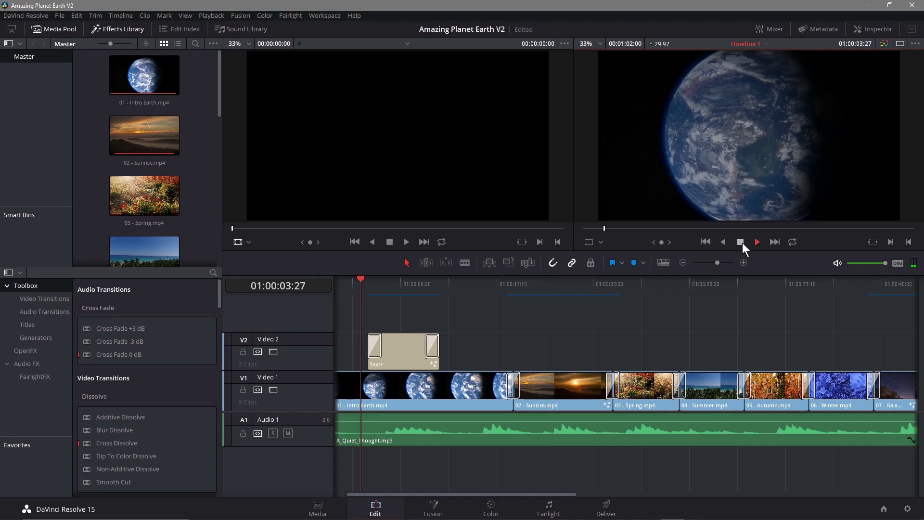
Stop playback and scrub the playhead along the ruler to review the later clips.
left_click(741, 242)
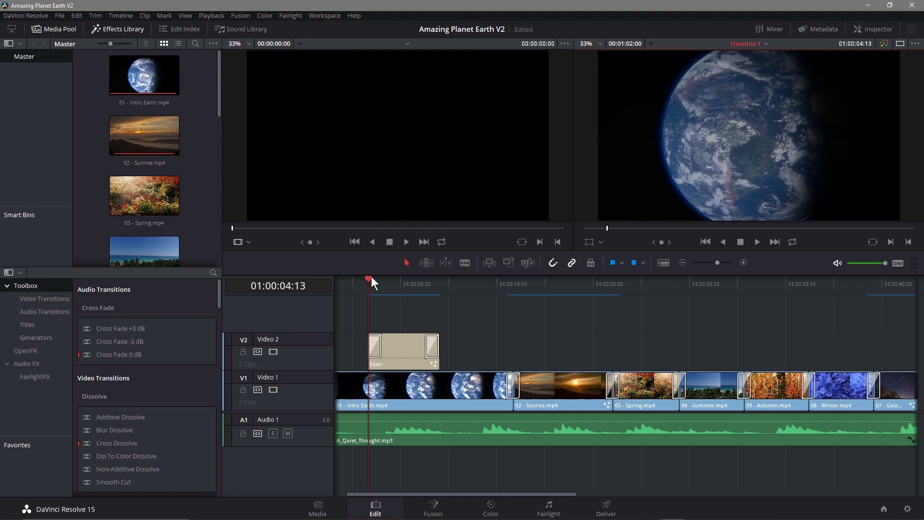
left_click_drag(367, 277, 733, 293)
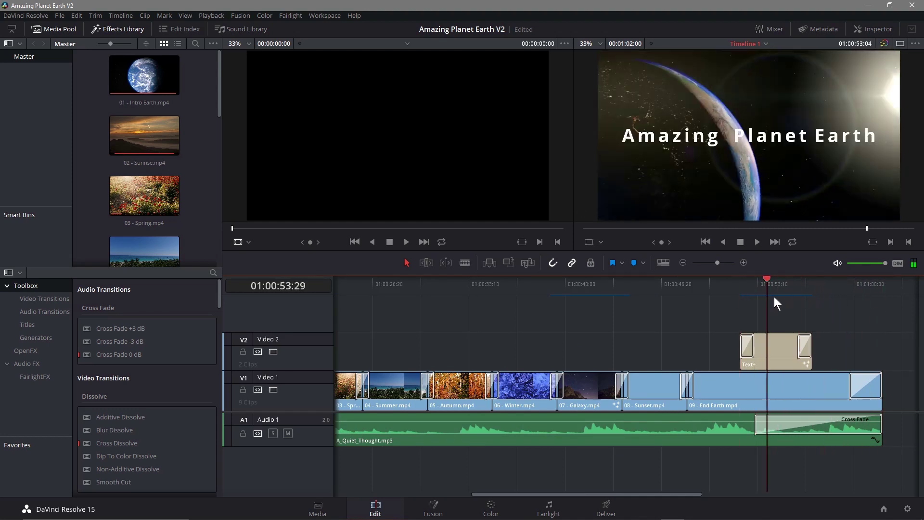
left_click_drag(774, 297, 644, 300)
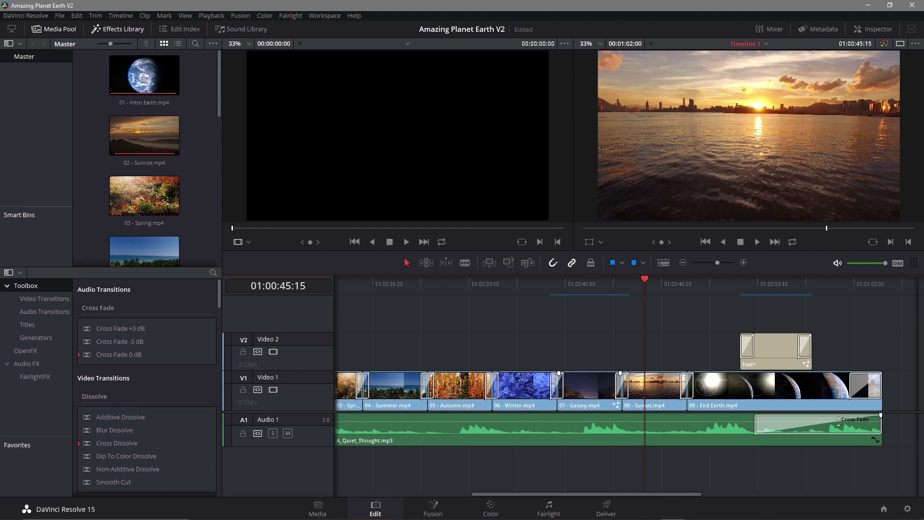
Add a short fade-in at the start of the A_Quiet_Thought.mp3 music clip.
left_click_drag(691, 493, 453, 493)
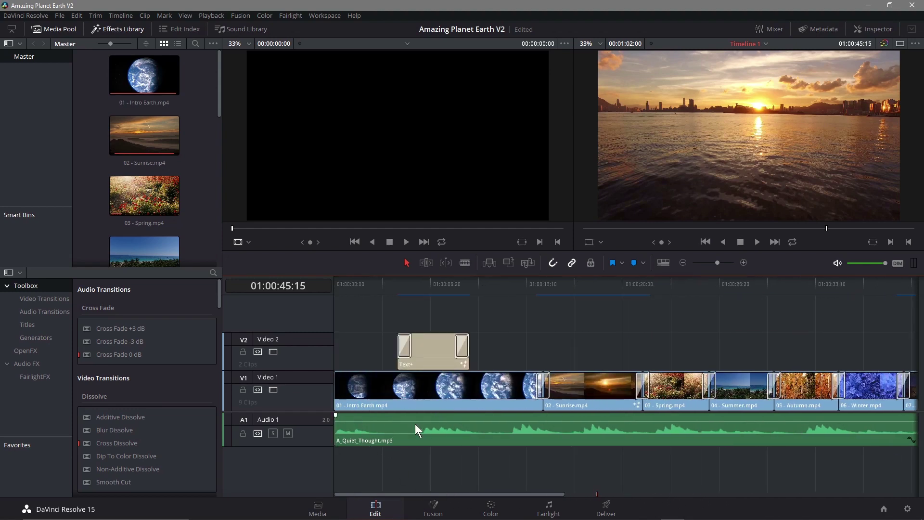
left_click_drag(333, 415, 413, 416)
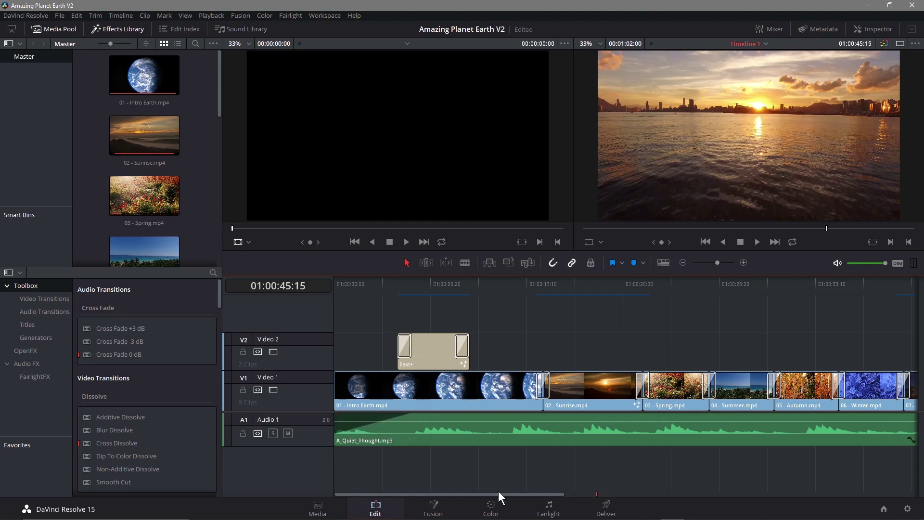
left_click_drag(498, 492, 722, 493)
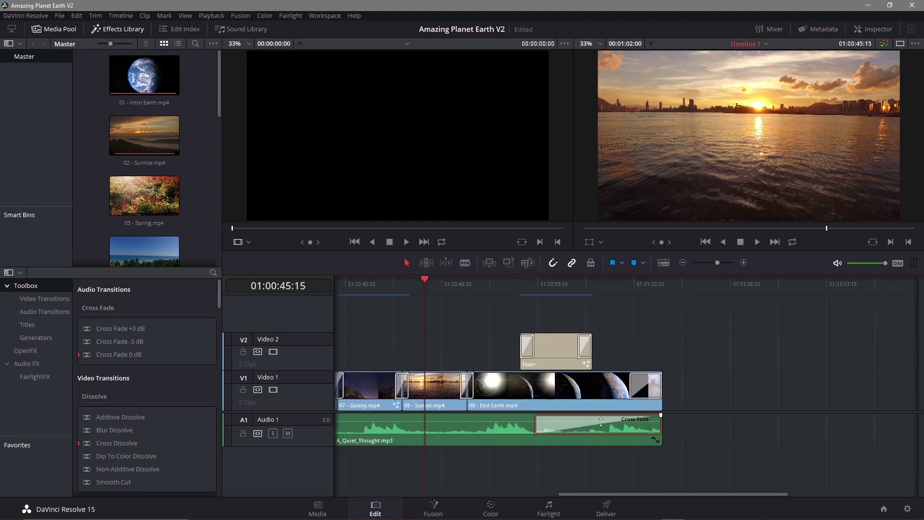
Delete the Cross Fade at the music's end and replace it with a fade-out.
right_click(602, 422)
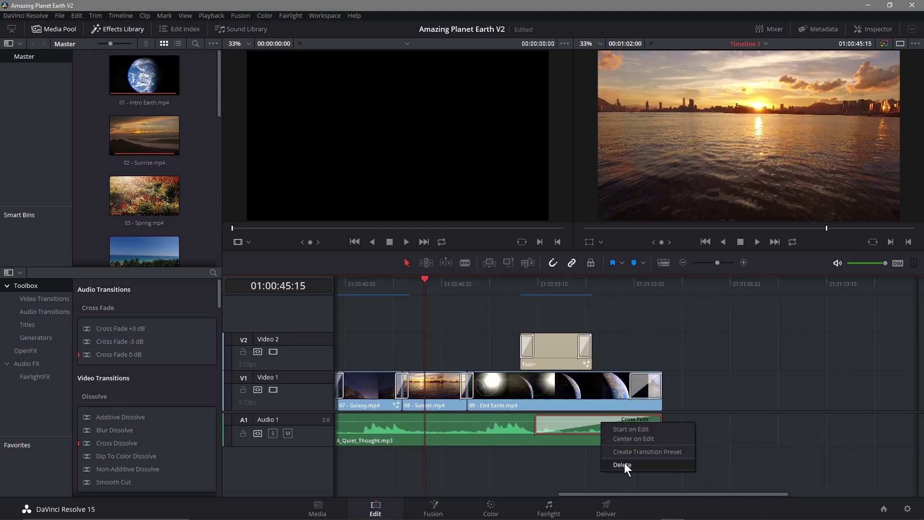
left_click(624, 463)
left_click_drag(660, 415, 538, 424)
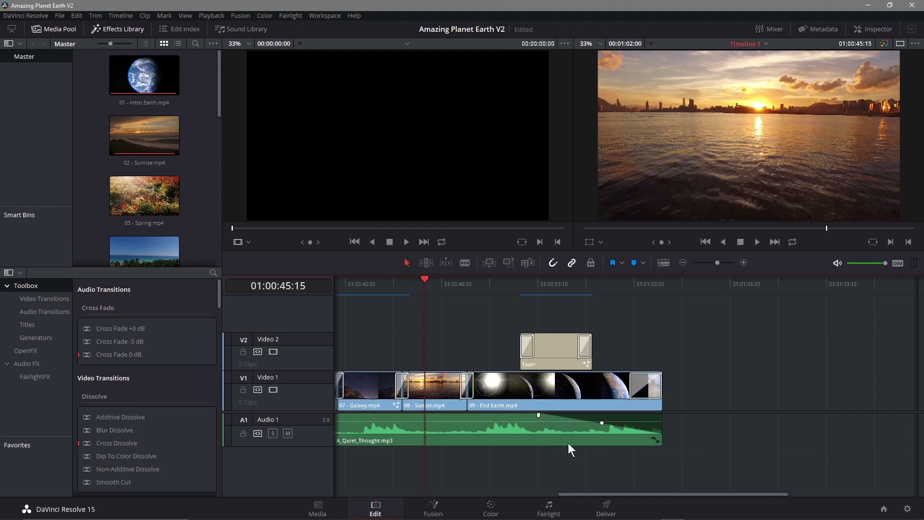
left_click_drag(645, 495, 393, 491)
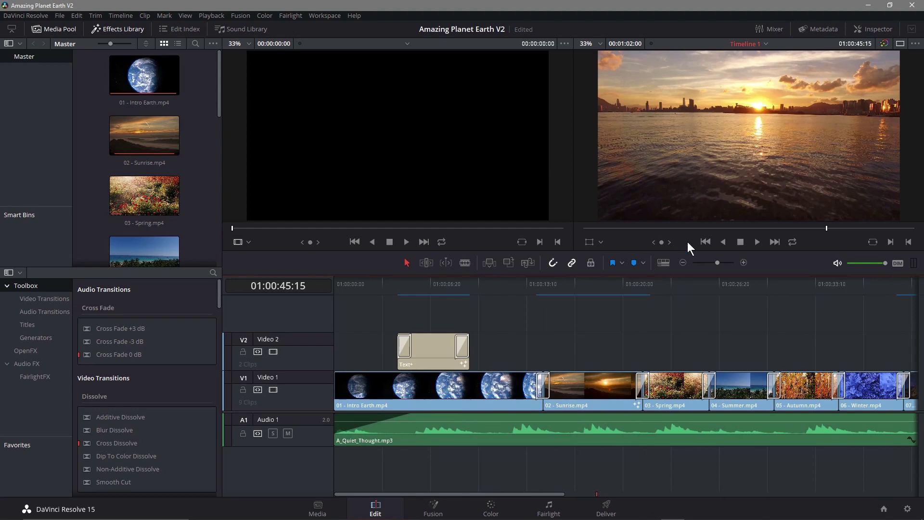
Lengthen the music fade-out and play the ending from just before it to check.
left_click(705, 242)
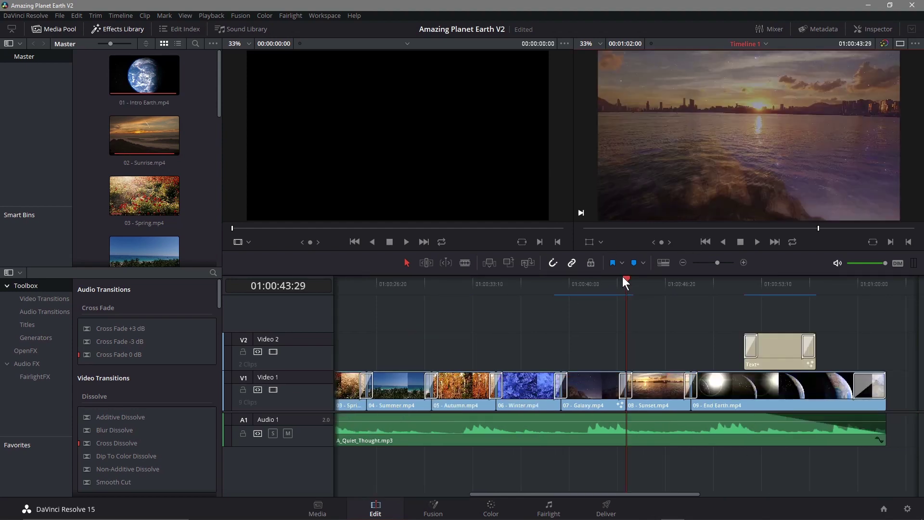
left_click_drag(625, 277, 749, 296)
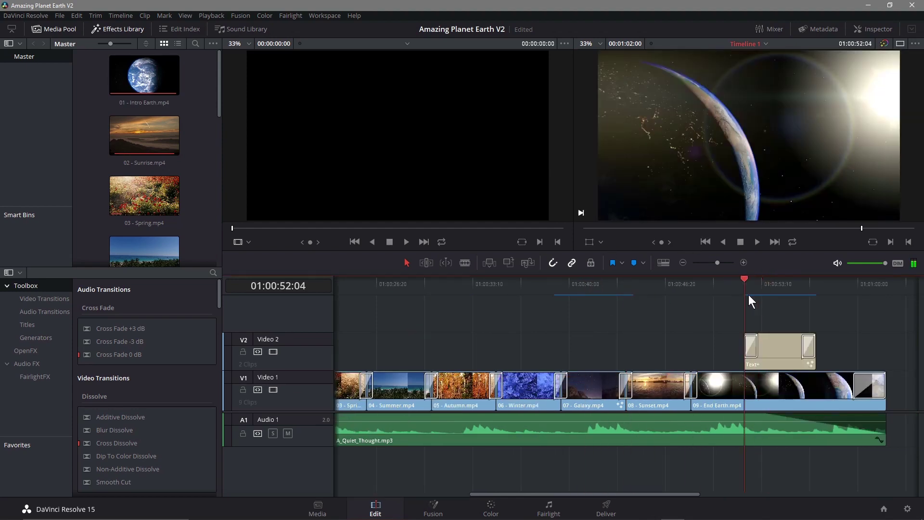
left_click_drag(762, 414, 691, 415)
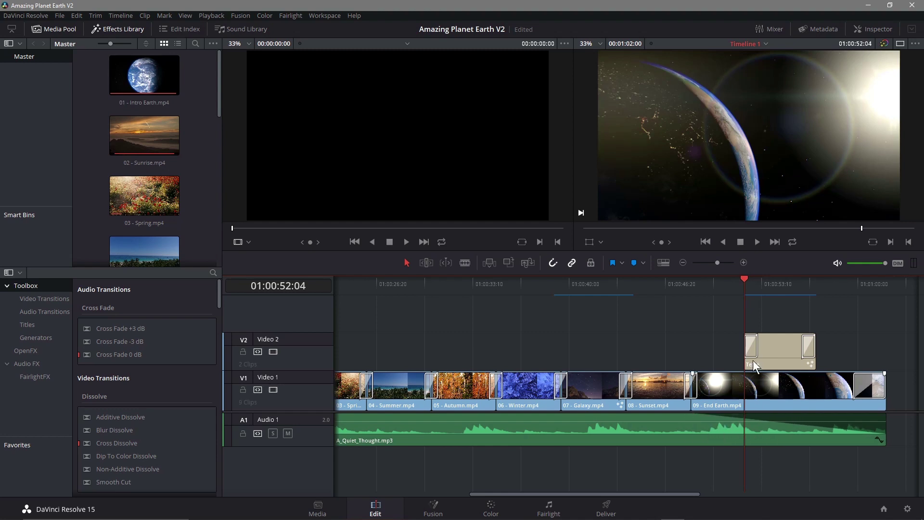
left_click_drag(742, 280, 682, 285)
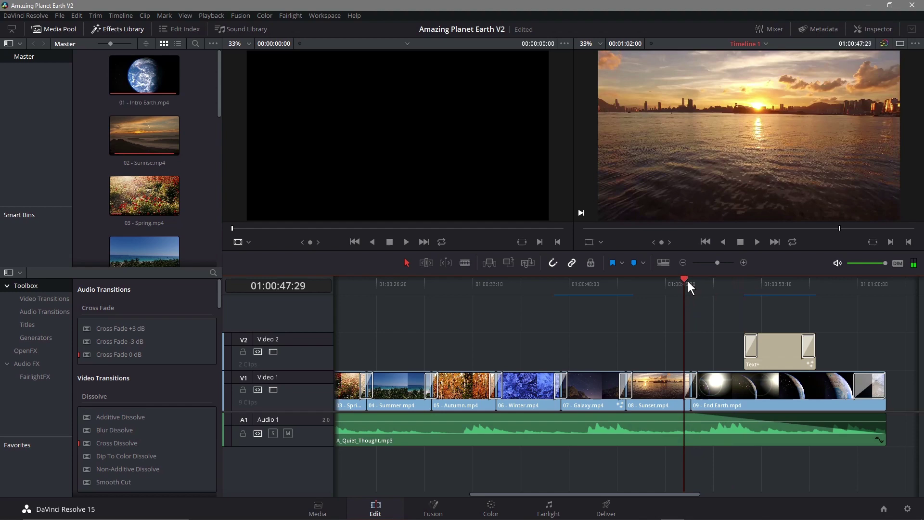
left_click(757, 242)
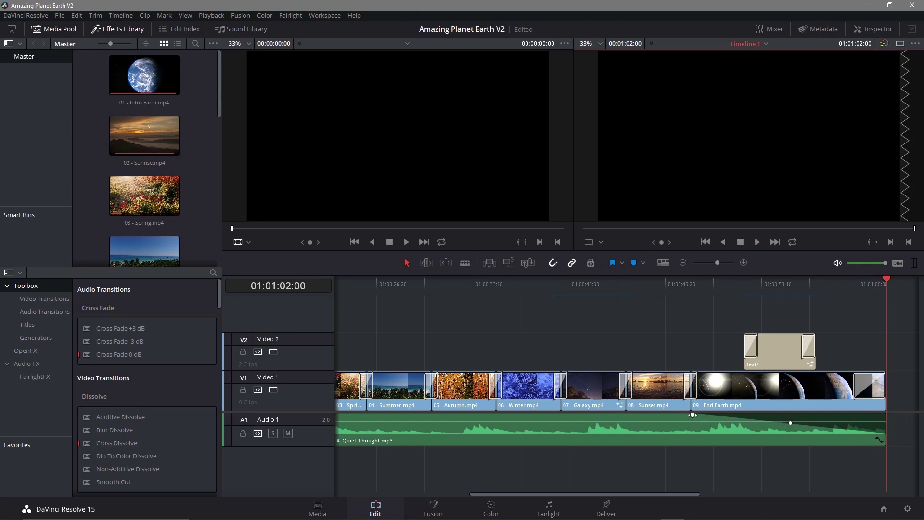
Shrink the music fade-out, lower the track's overall volume, then set a new longer fade-out.
left_click_drag(691, 415, 603, 415)
left_click_drag(744, 422, 745, 423)
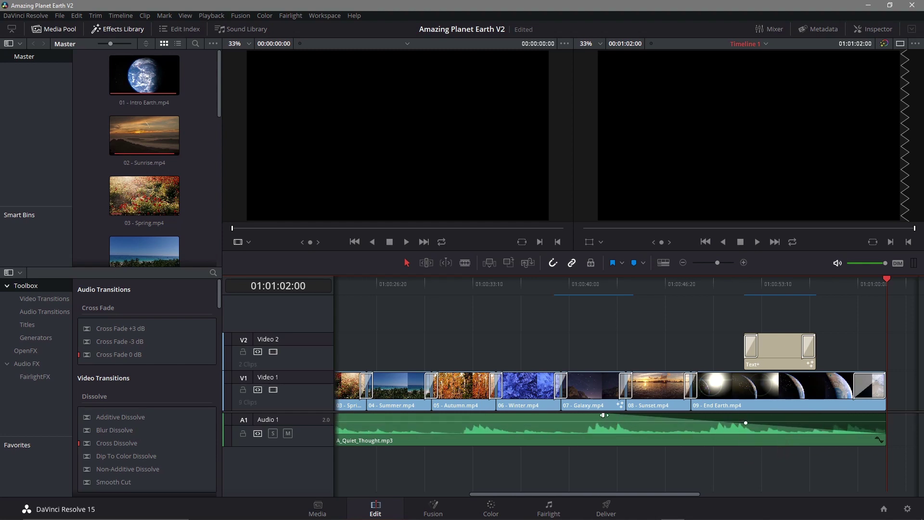
left_click_drag(608, 416, 691, 429)
left_click_drag(666, 492, 397, 492)
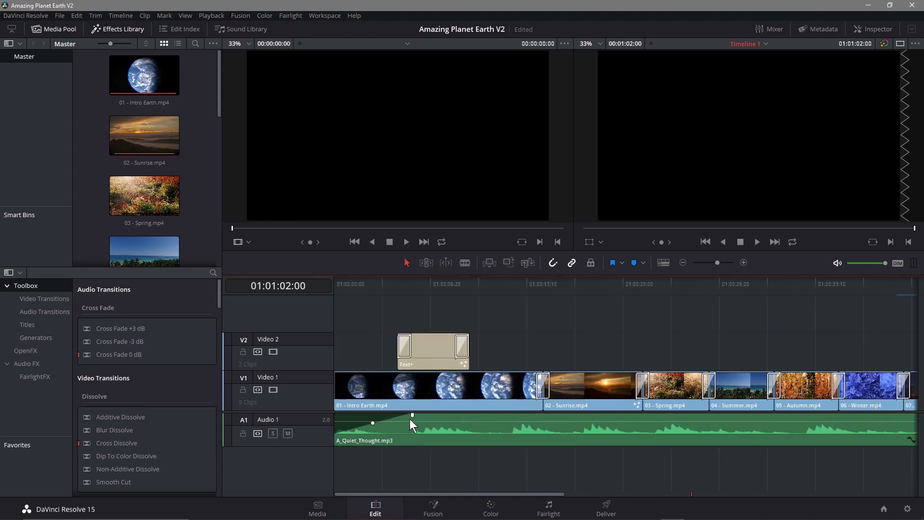
Lengthen the music fade-in and play the timeline from the start to hear it.
left_click_drag(417, 414, 832, 414)
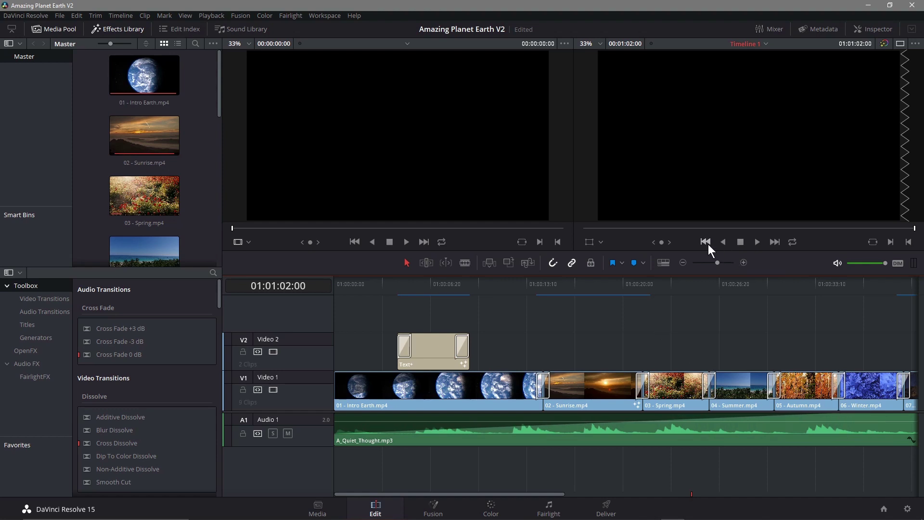
left_click_drag(398, 284, 336, 284)
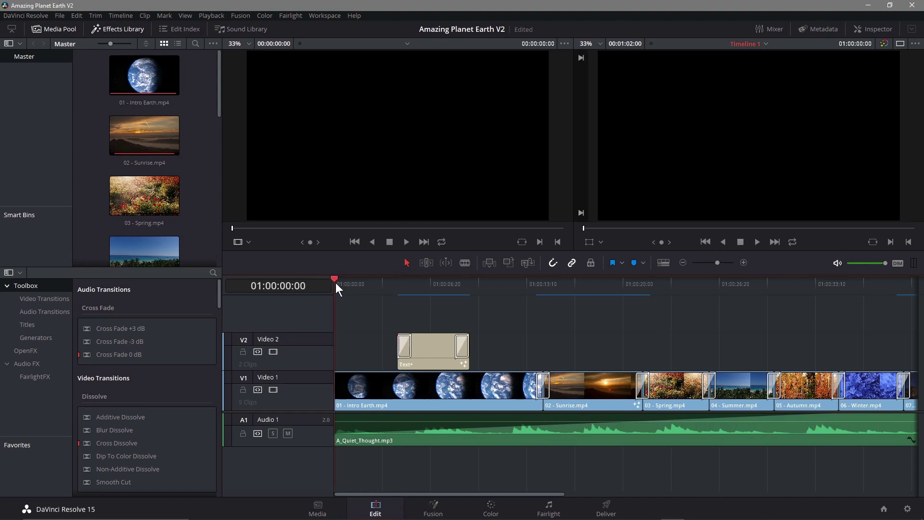
left_click(756, 243)
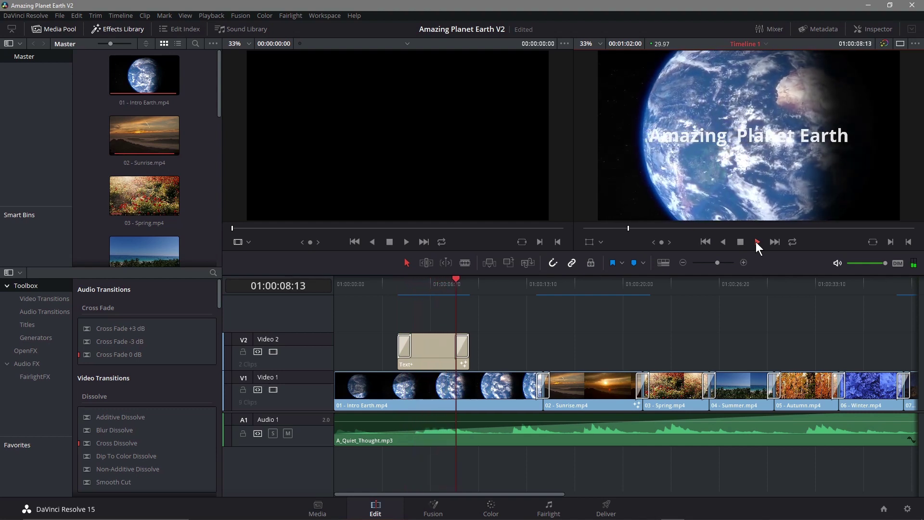
left_click(740, 242)
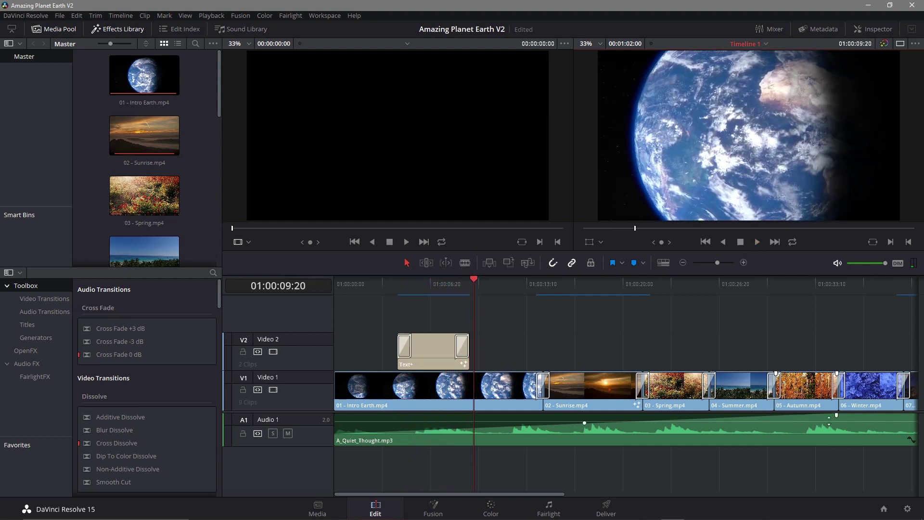
Remove the fade-in from the A_Quiet_Thought.mp3 clip and check the timeline end.
left_click(833, 420)
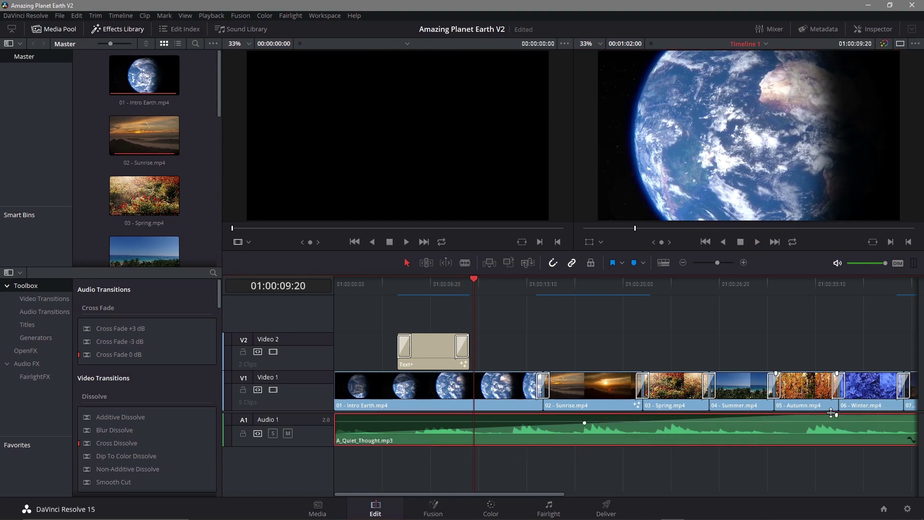
left_click_drag(836, 414, 539, 426)
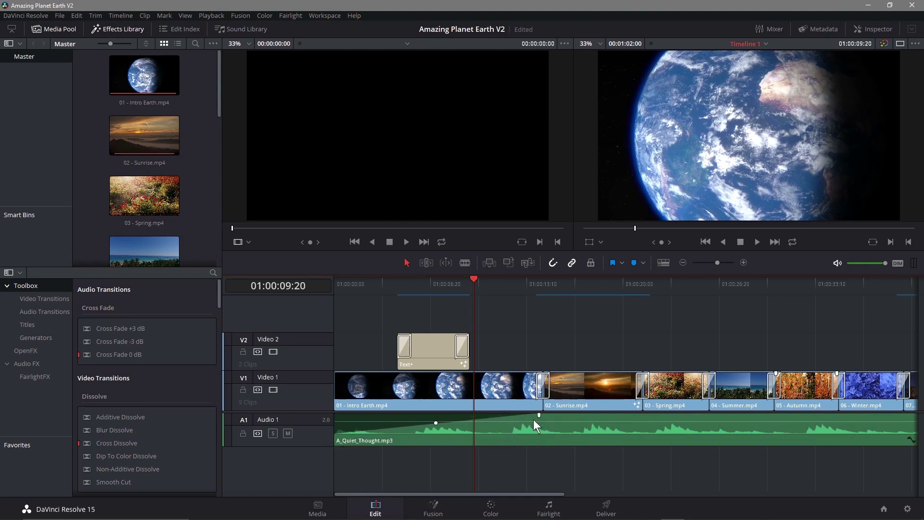
mouse_move(538, 414)
left_mouse_down()
mouse_move(335, 415)
mouse_move(541, 417)
left_mouse_up()
left_click_drag(544, 494, 713, 491)
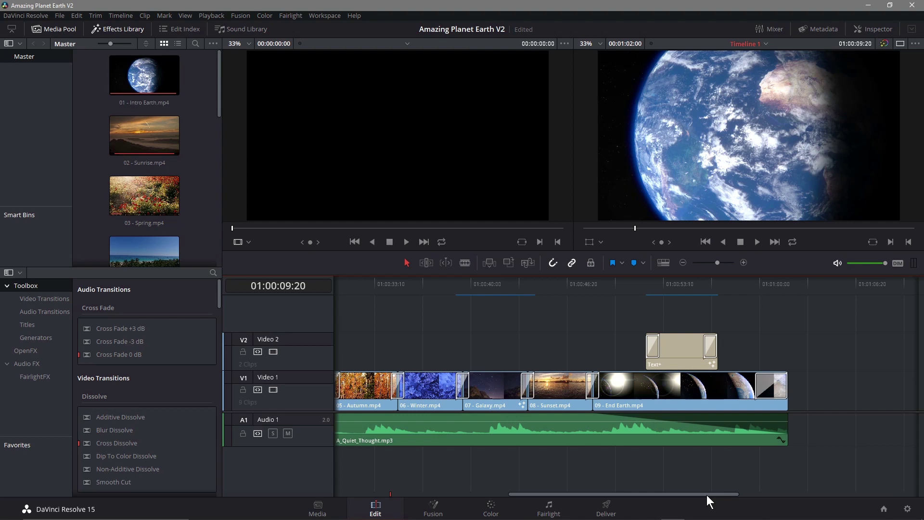
left_click_drag(707, 492, 475, 494)
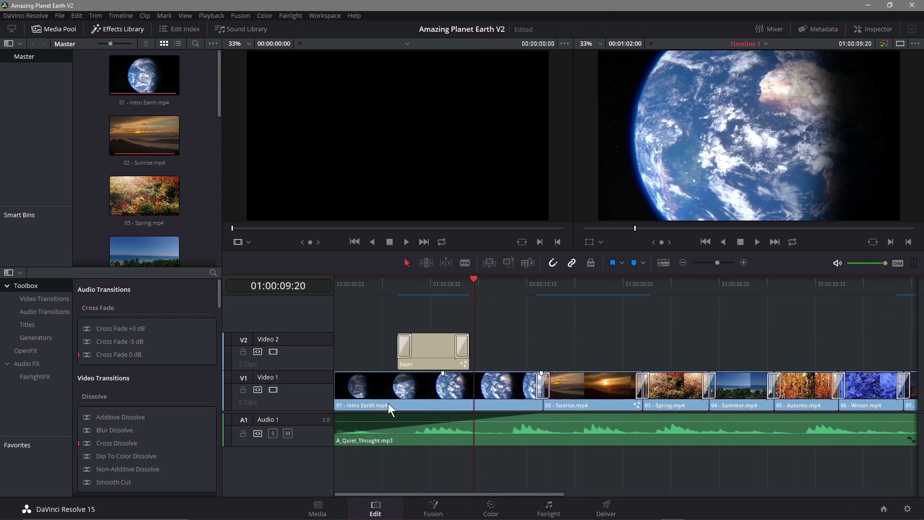
right_click(543, 384)
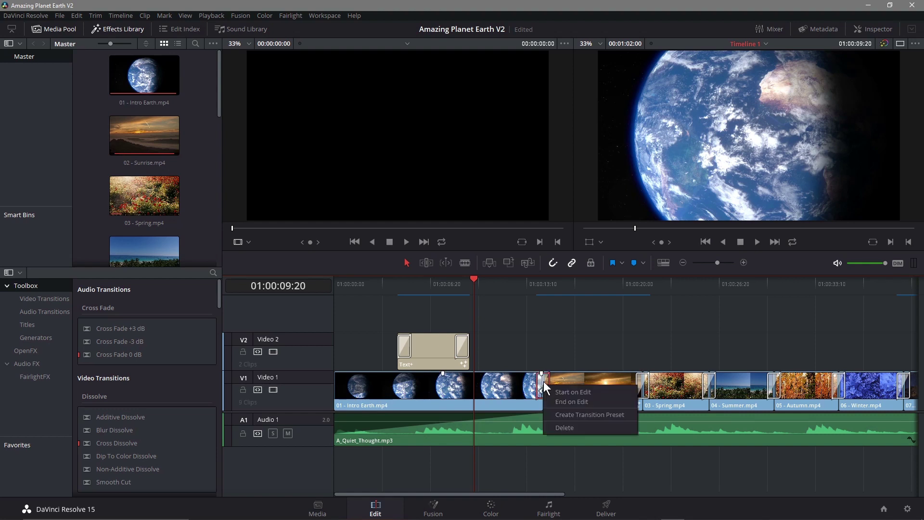
left_click(561, 332)
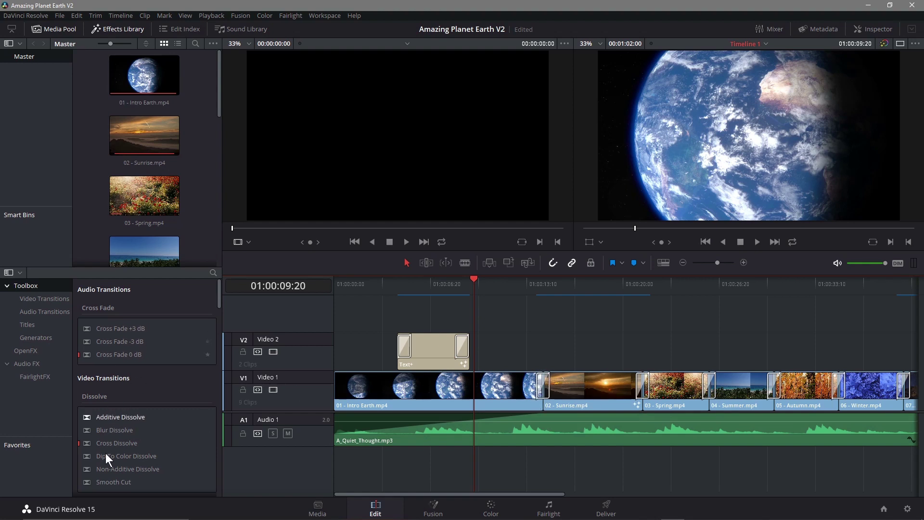
scroll(168, 445, "down", 10)
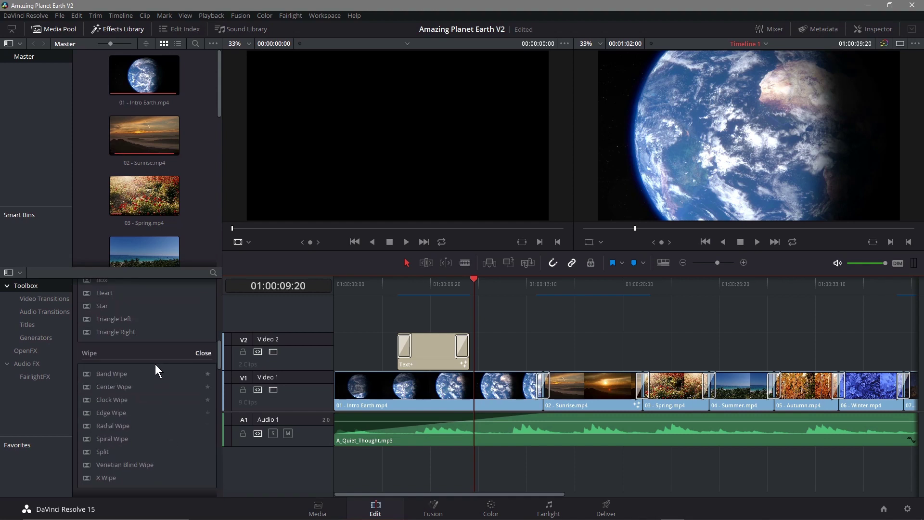
scroll(154, 366, "down", 5)
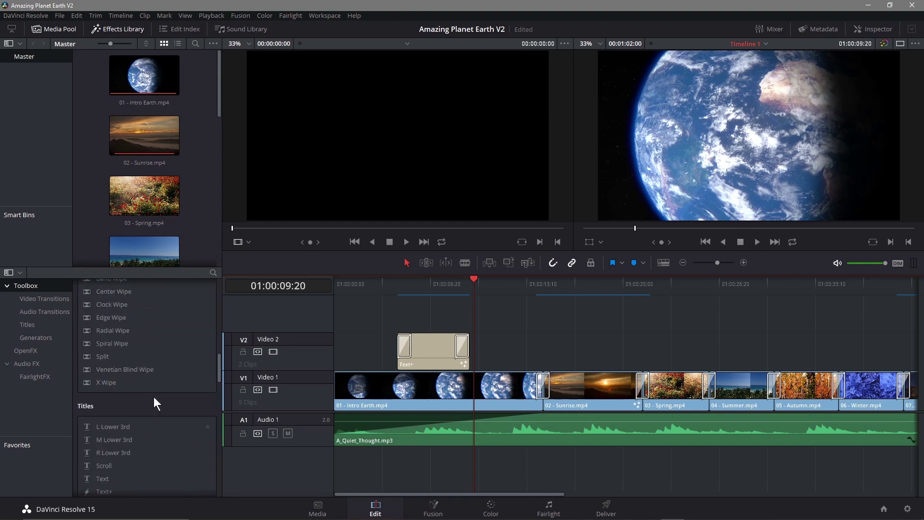
scroll(154, 397, "up", 3)
left_click(43, 300)
scroll(153, 365, "down", 3)
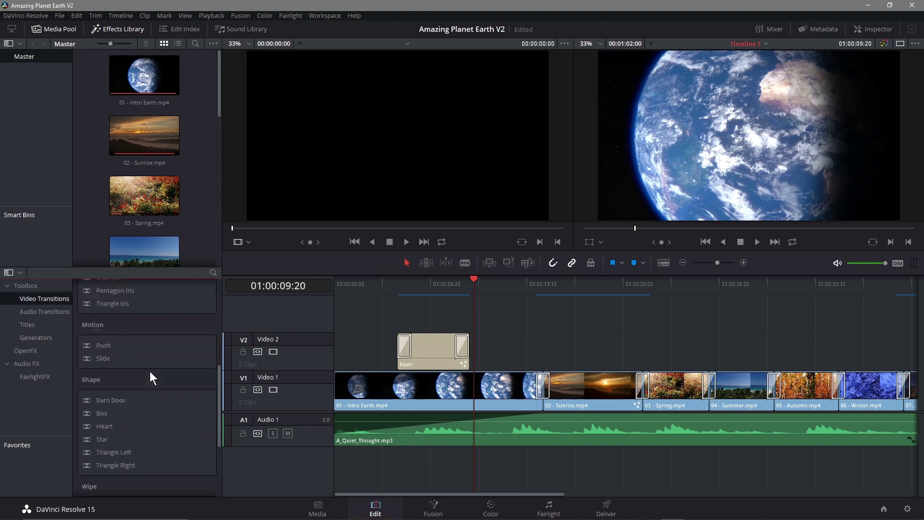
scroll(147, 371, "up", 3)
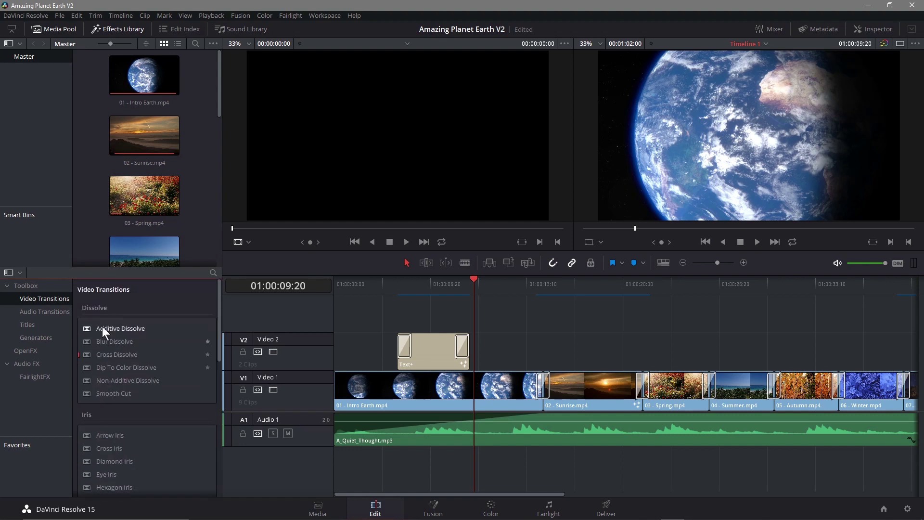
left_click_drag(512, 495, 726, 496)
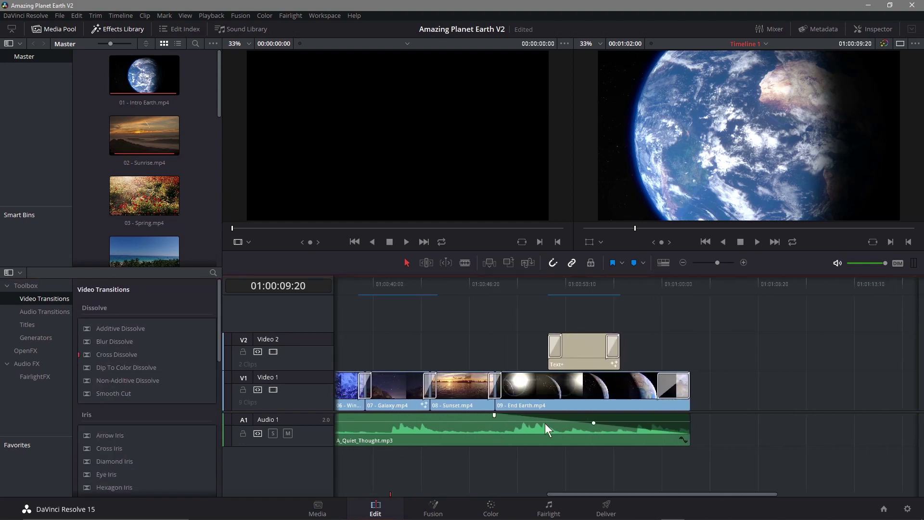
On the Deliver page, name the output file Amazing Planet Earth V2.
left_click(606, 514)
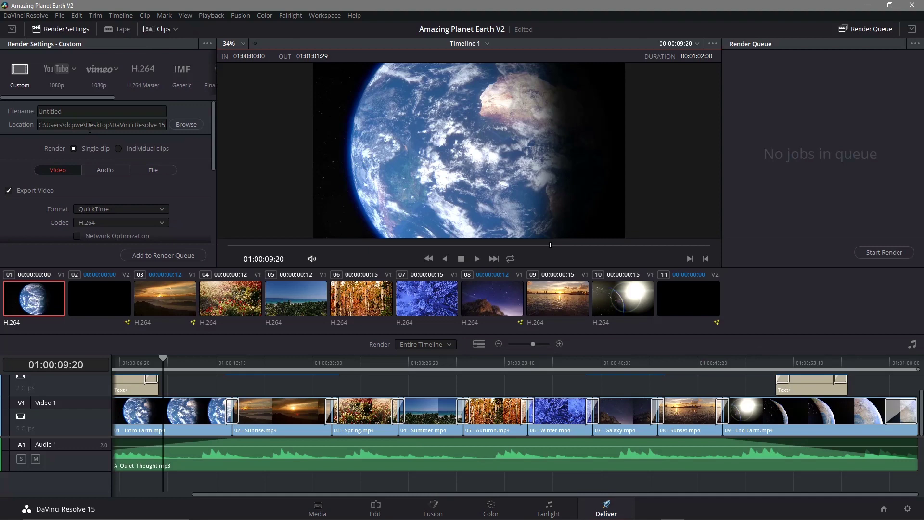
left_click(181, 126)
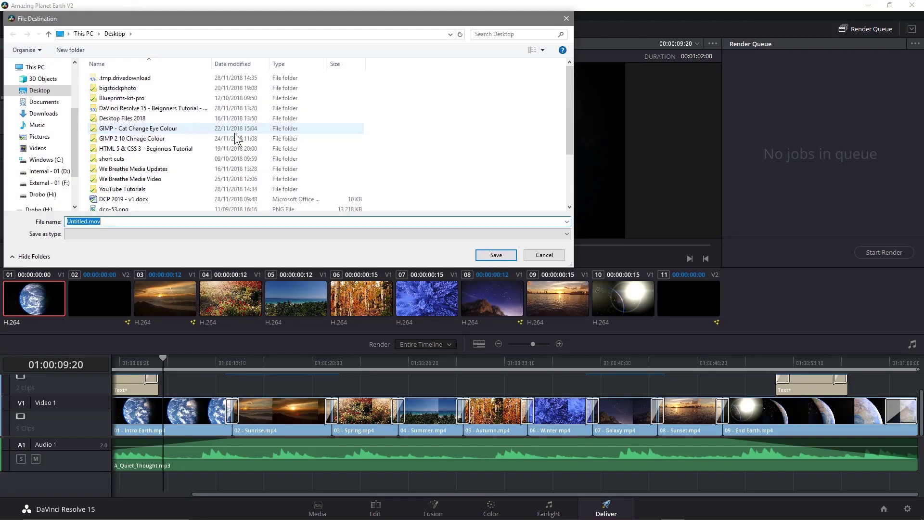
left_click(535, 255)
left_click(50, 112)
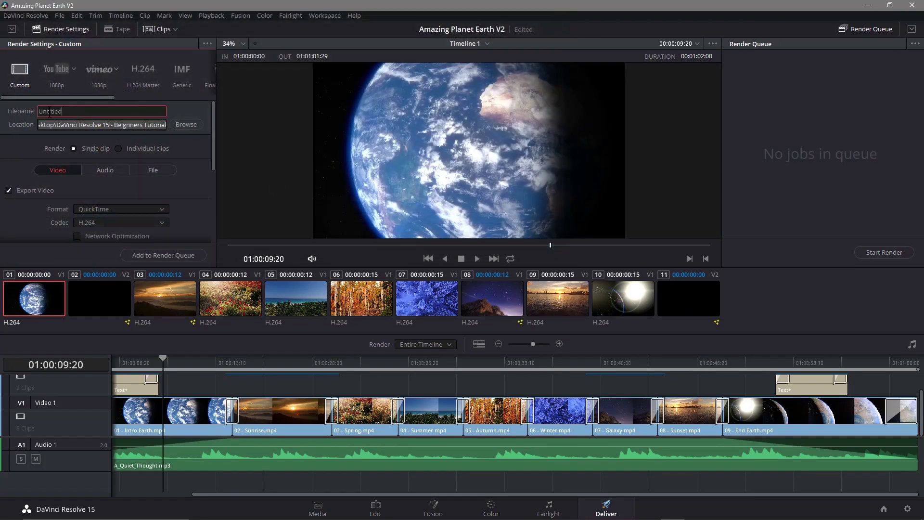
double_click(50, 113)
type("Amazing Planet Earth V2")
left_click(186, 124)
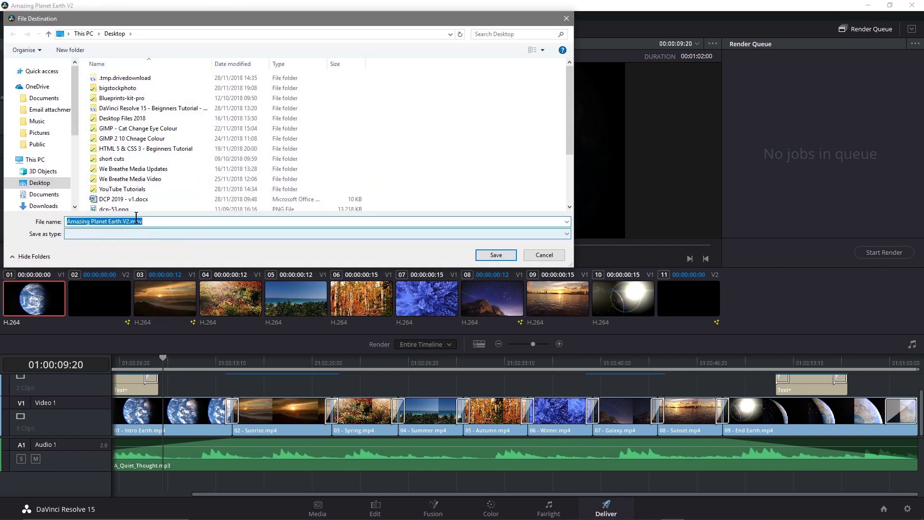
key("Return")
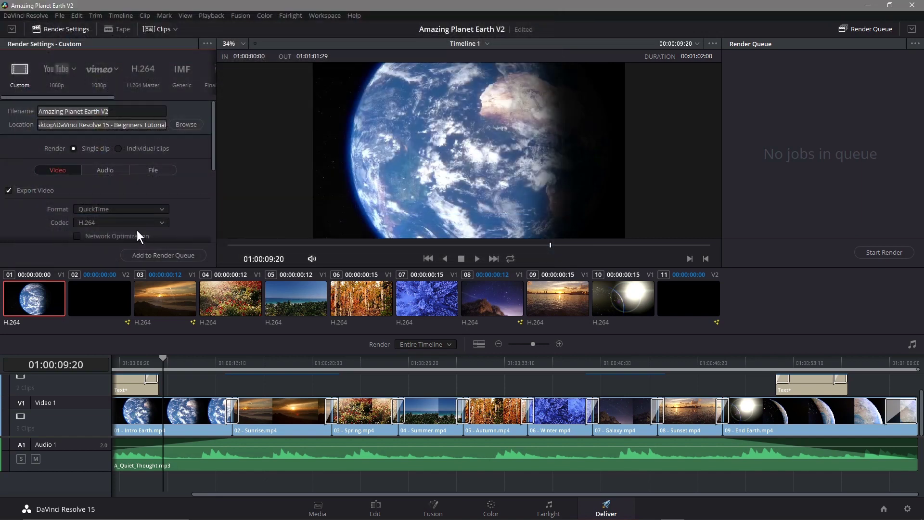
Set the render format to MP4.
scroll(120, 216, "down", 2)
left_click(111, 181)
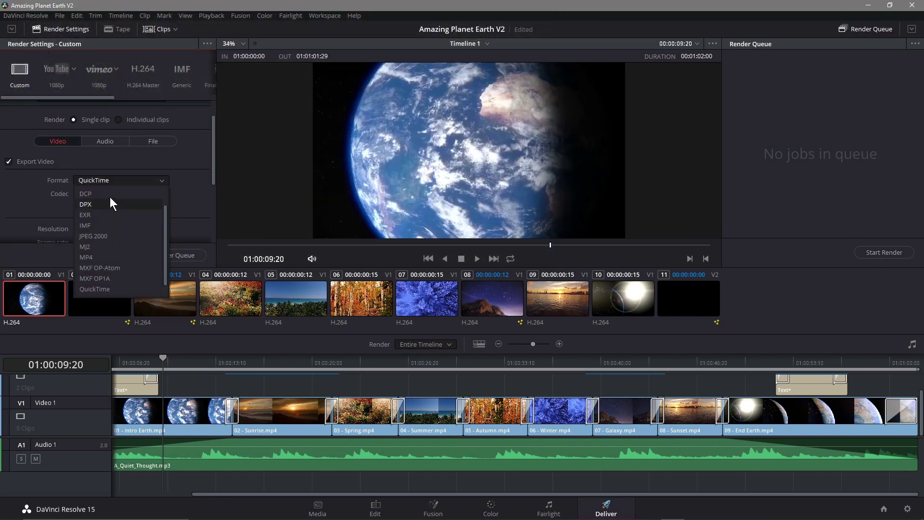
scroll(125, 243, "down", 1)
left_click(118, 248)
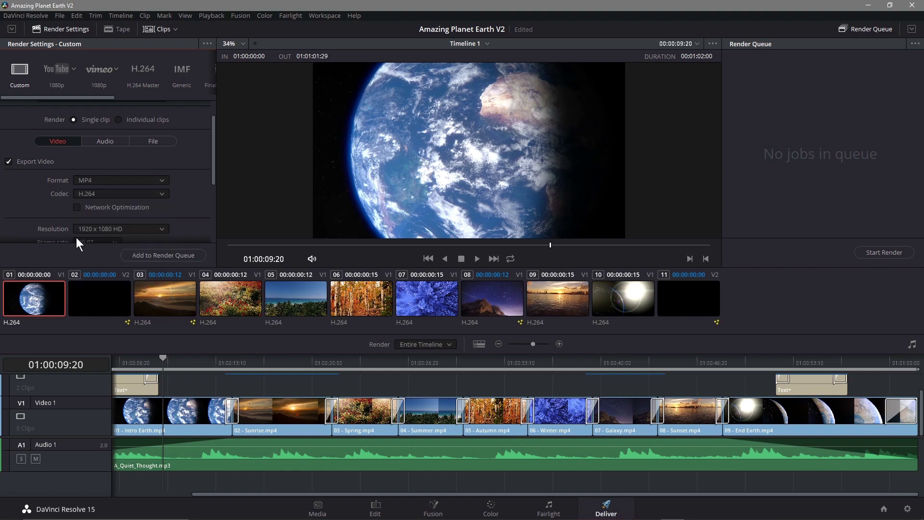
scroll(189, 195, "up", 1)
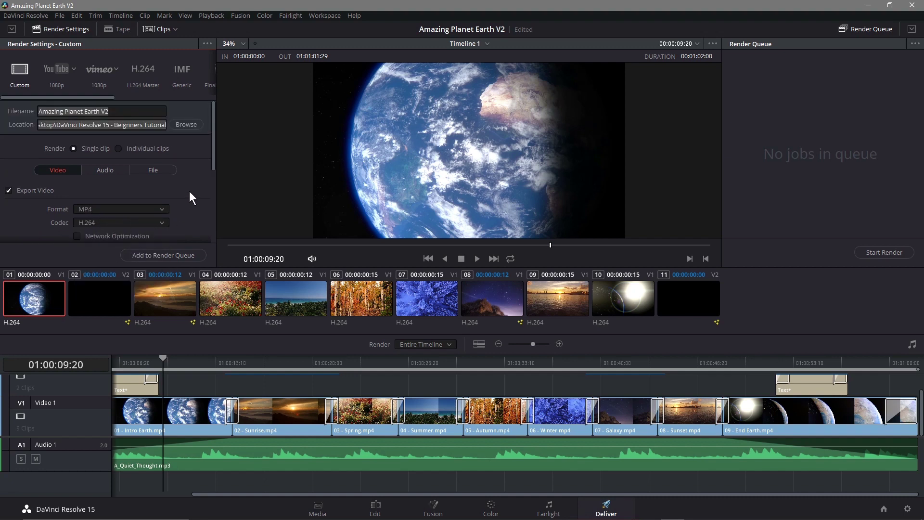
Choose the DaVinci Resolve 15 tutorial folder as the render destination.
left_click(189, 124)
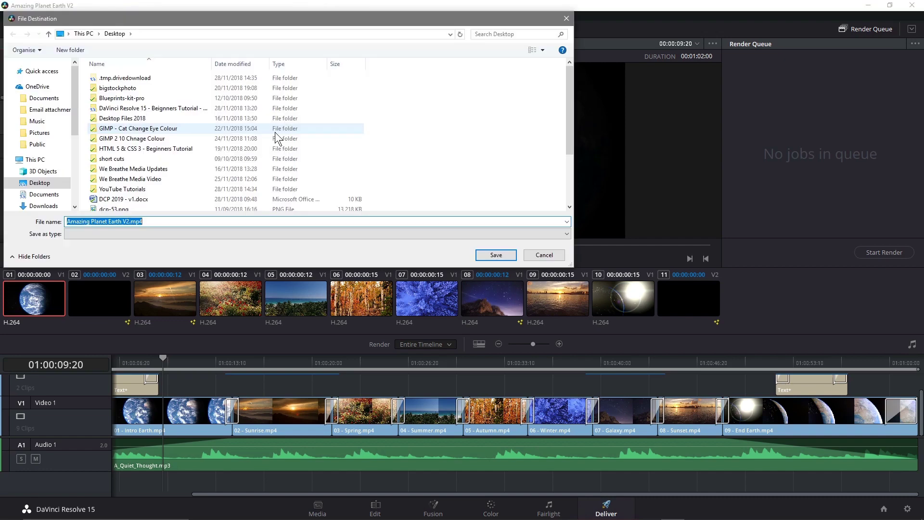
double_click(142, 108)
left_click(154, 221)
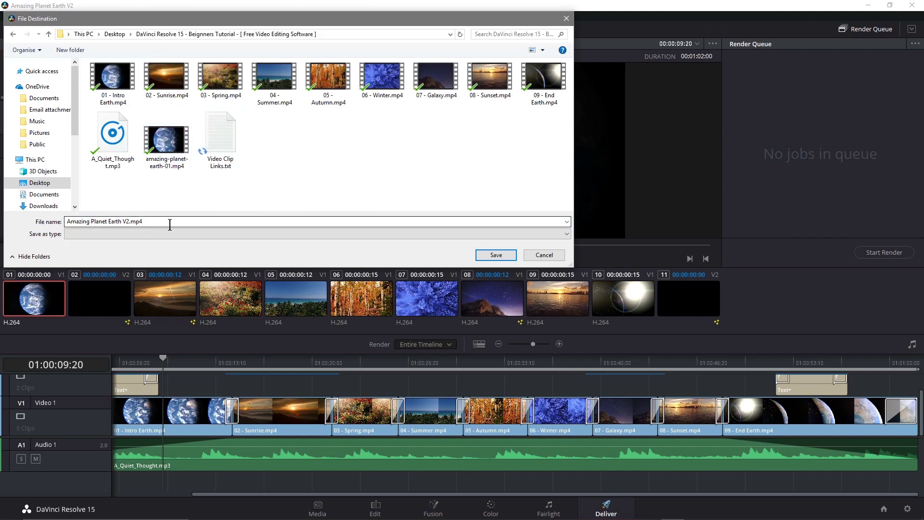
Confirm the tutorial folder, queue the timeline, and render Amazing Planet Earth V2 to completion.
left_click(495, 256)
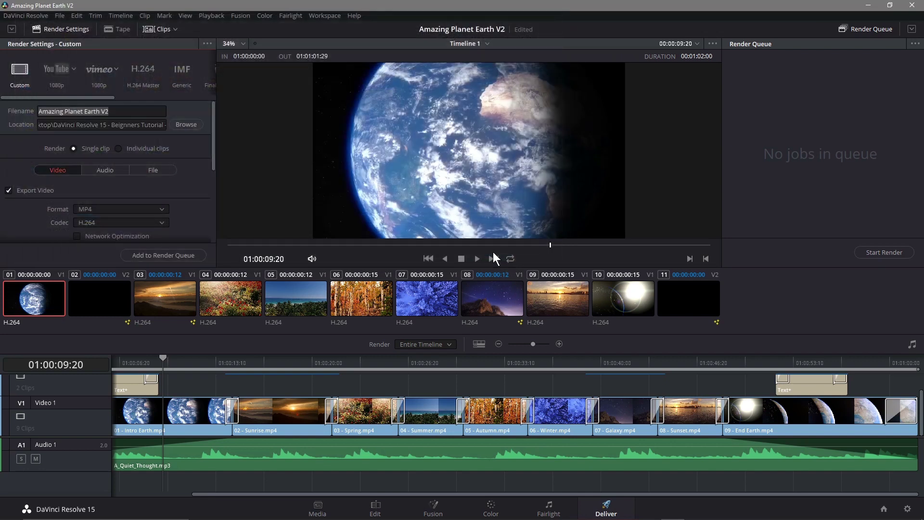
left_click(183, 256)
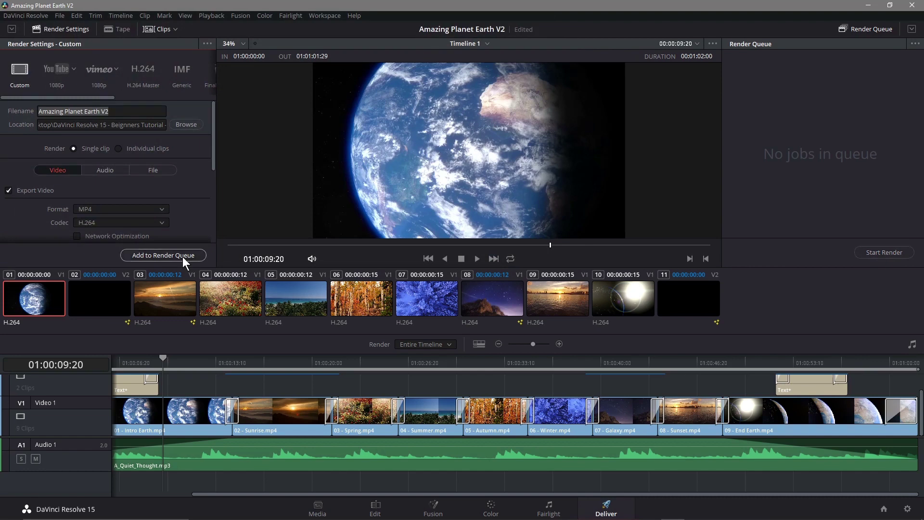
left_click(886, 252)
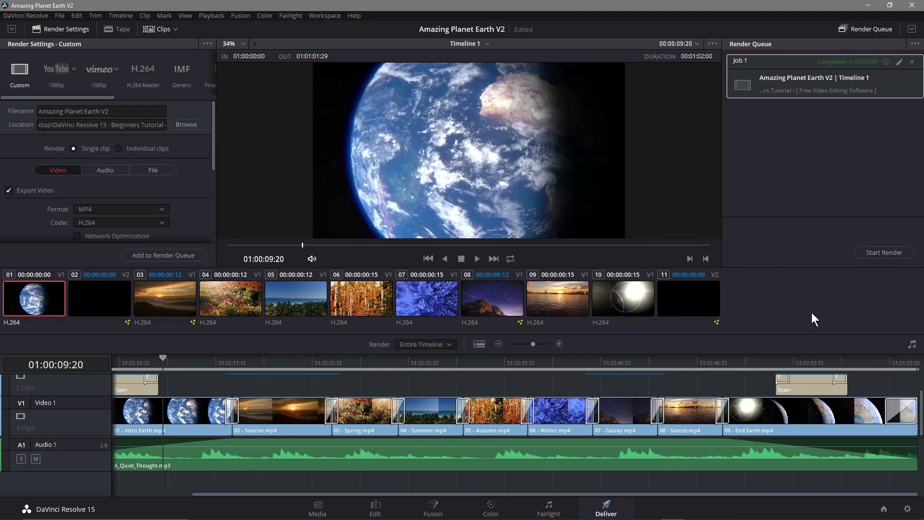
Save the project, close Resolve, and open Amazing Planet Earth V2.mp4 from Explorer's Details view.
left_click(66, 18)
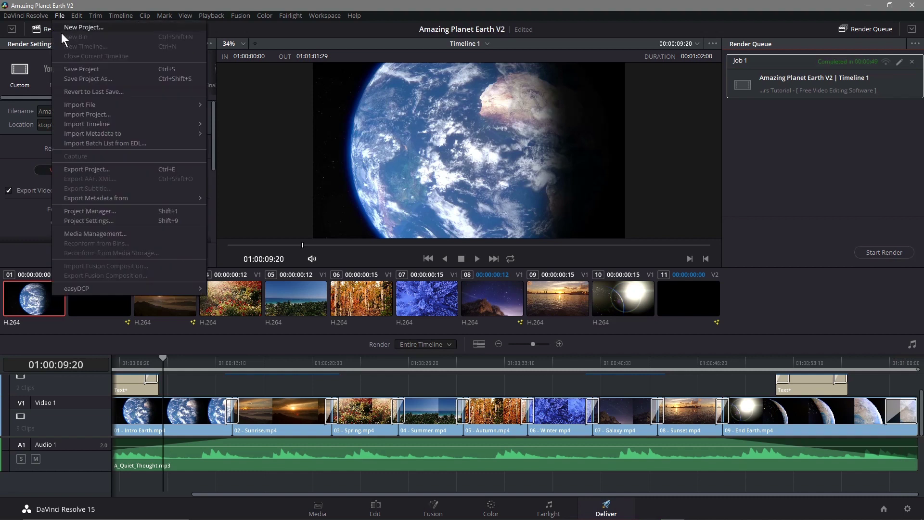
left_click(71, 65)
left_click(911, 5)
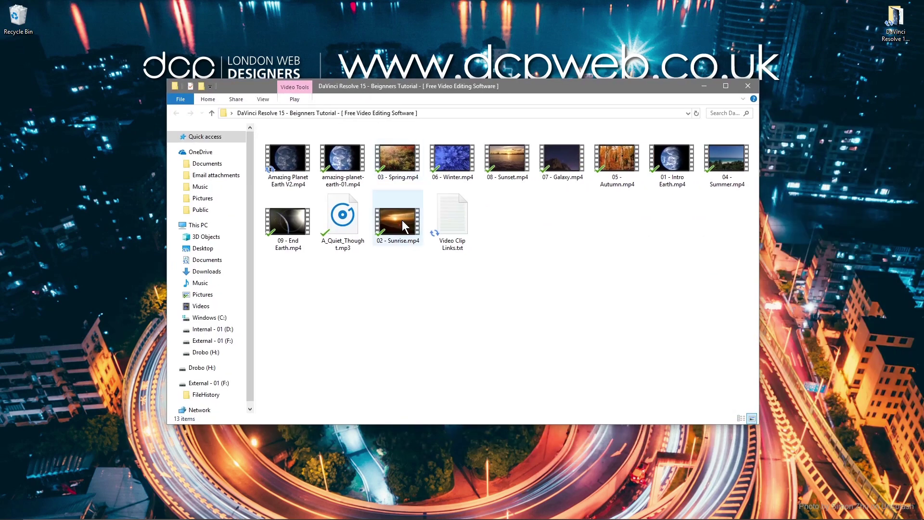
left_click(741, 418)
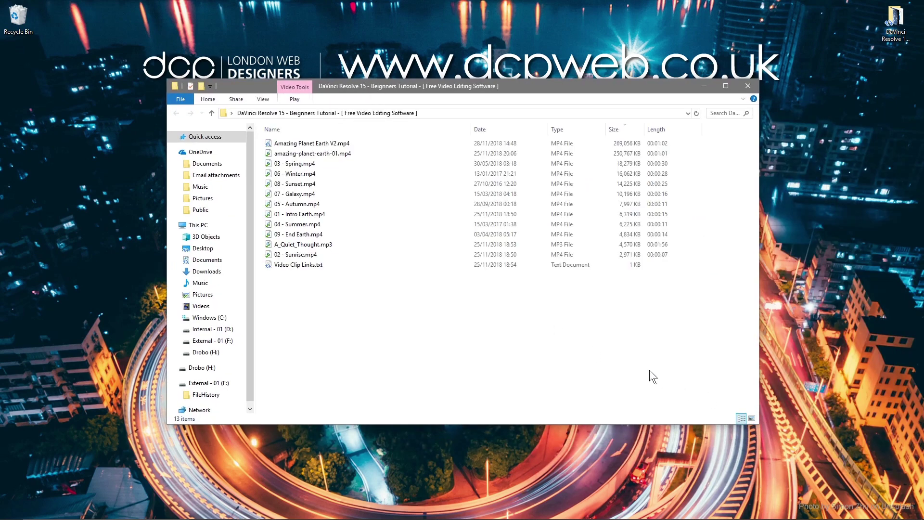
double_click(337, 144)
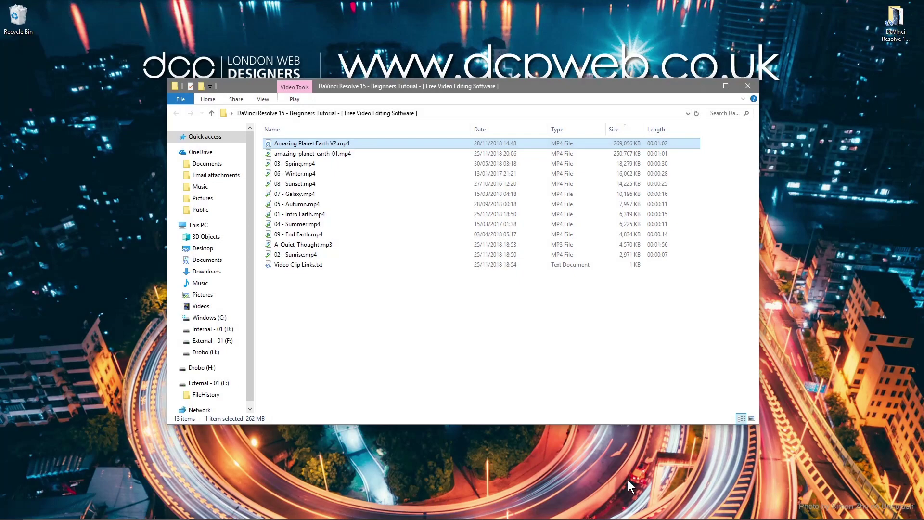
left_click(453, 299)
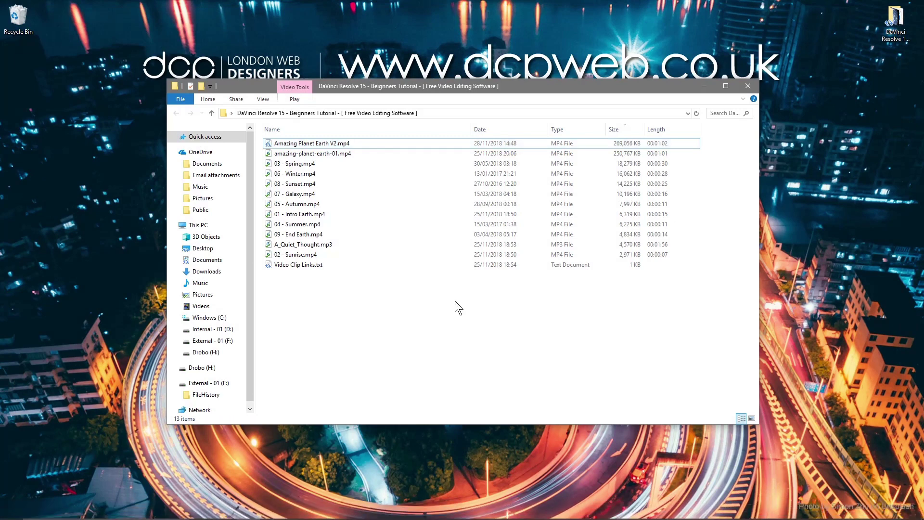